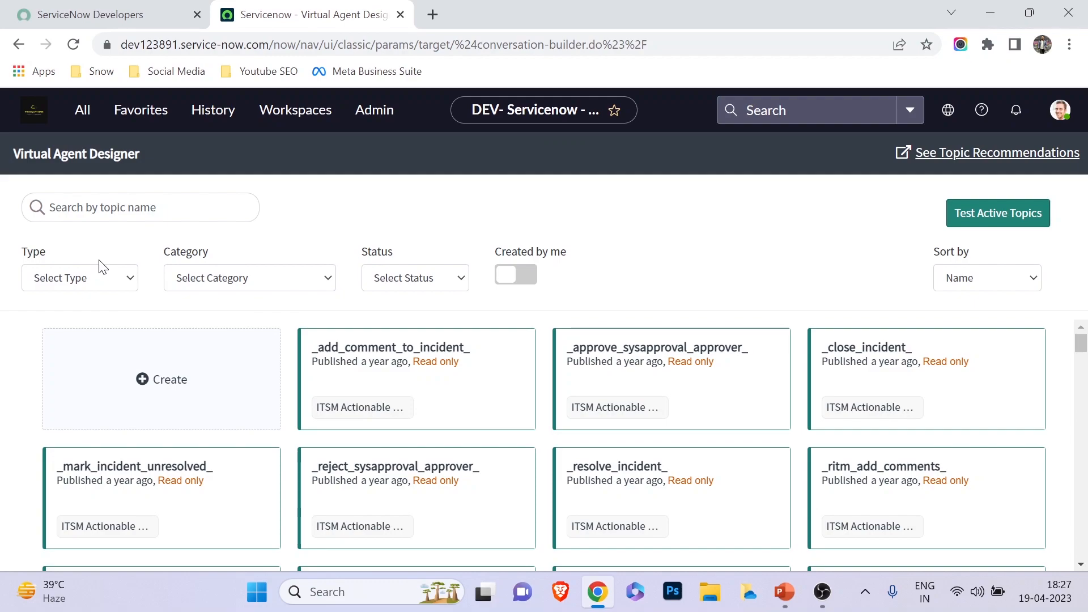
# - Search the topics for "out" and open the Outlook Issue topic
pyautogui.click(164, 202)
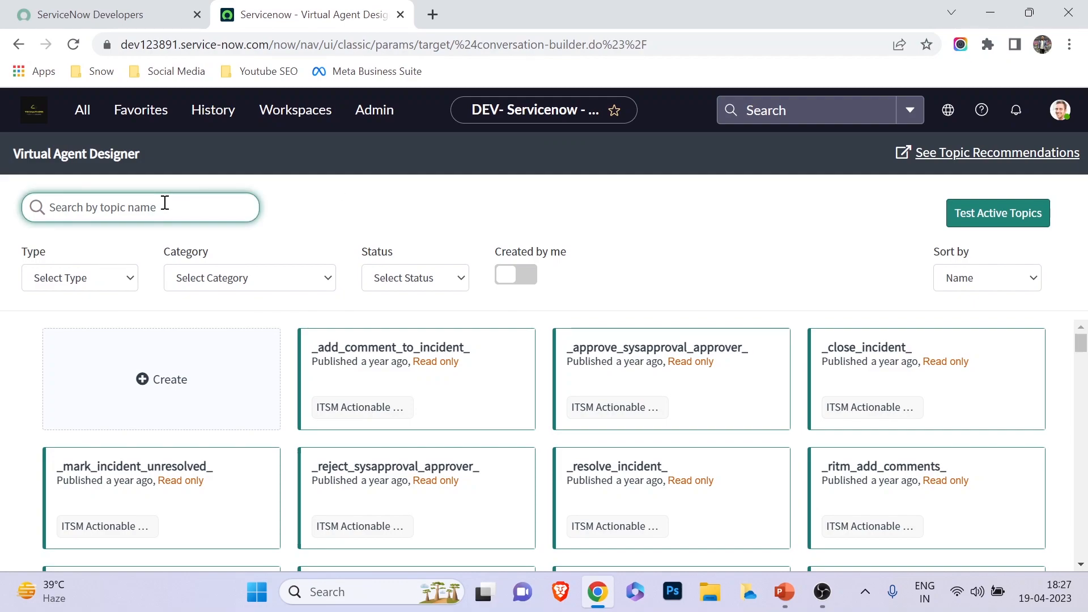
pyautogui.write('out')
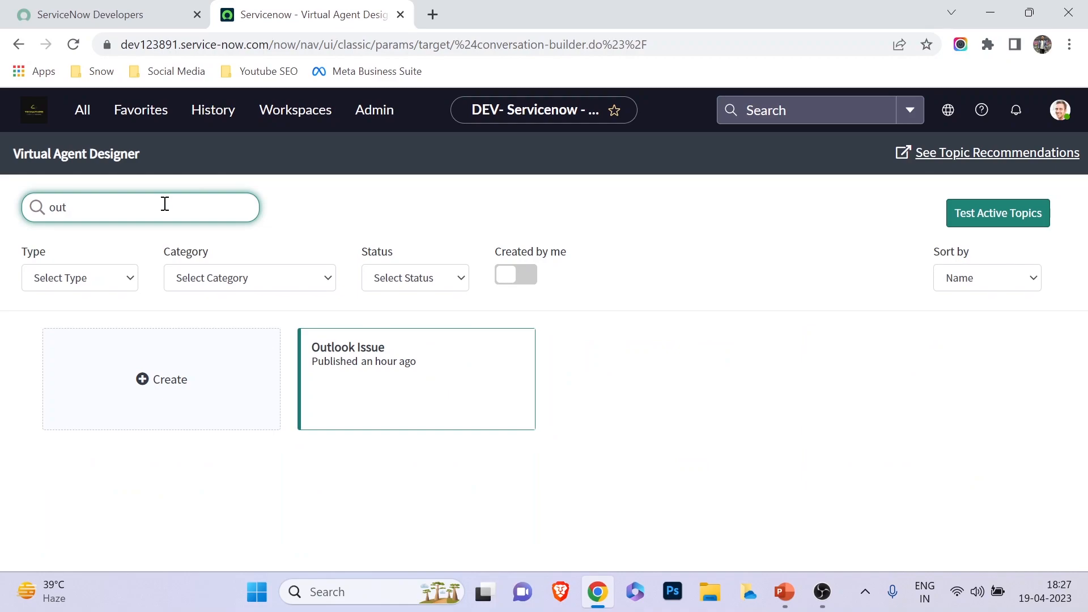
pyautogui.click(366, 377)
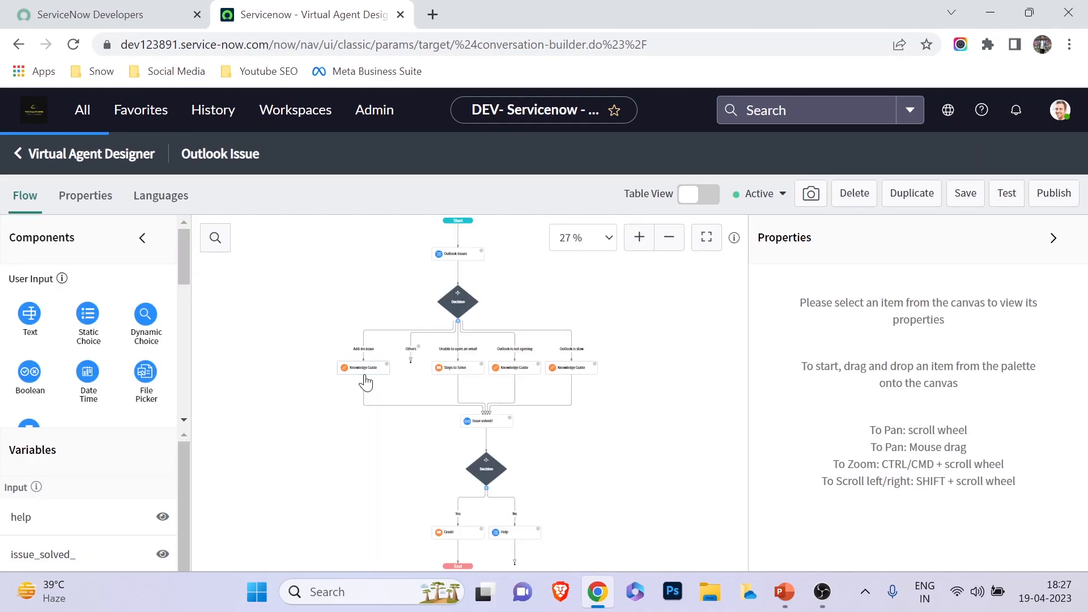
# - Examine the prompt and the list of choices defined in the Outlook Issues static choice node
pyautogui.click(638, 237)
pyautogui.click(639, 238)
pyautogui.click(639, 237)
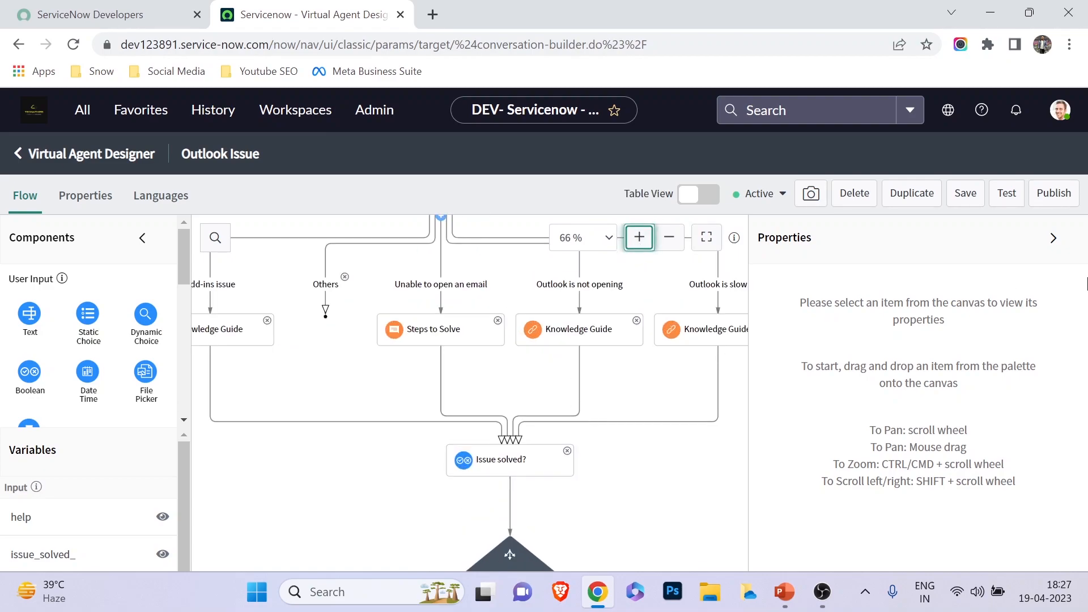
pyautogui.click(1053, 237)
pyautogui.scroll(3, 762, 299)
pyautogui.scroll(4, 762, 298)
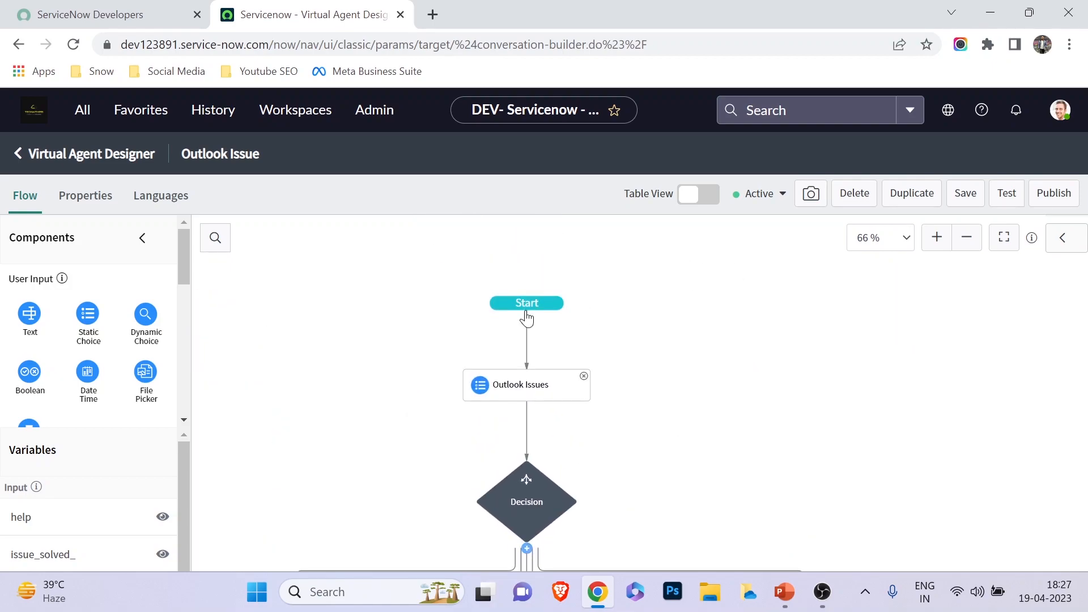
pyautogui.click(524, 306)
pyautogui.moveTo(386, 323); pyautogui.dragTo(376, 255)
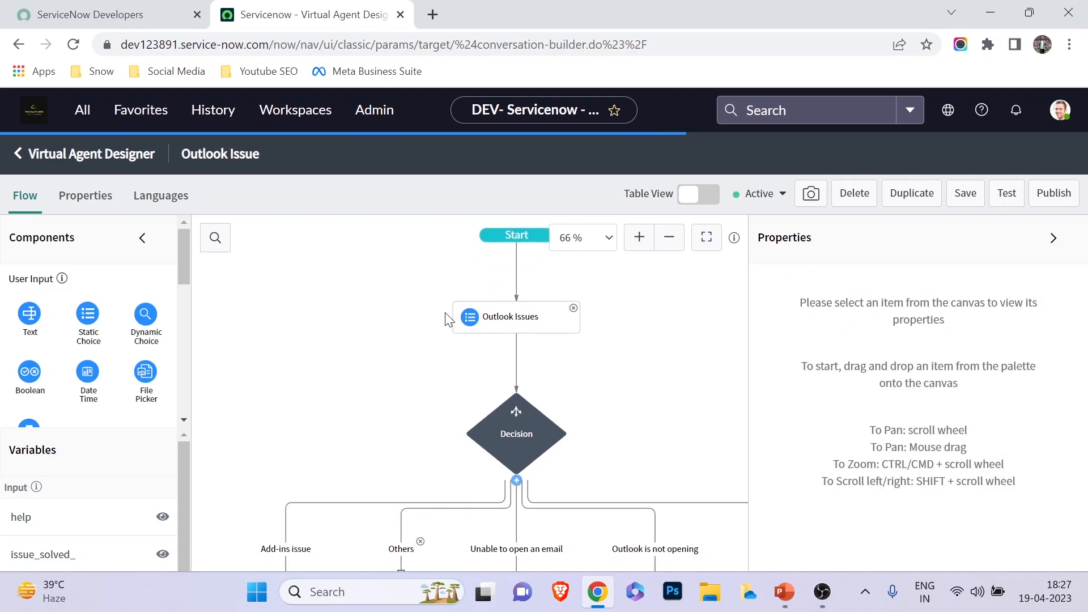
pyautogui.click(501, 316)
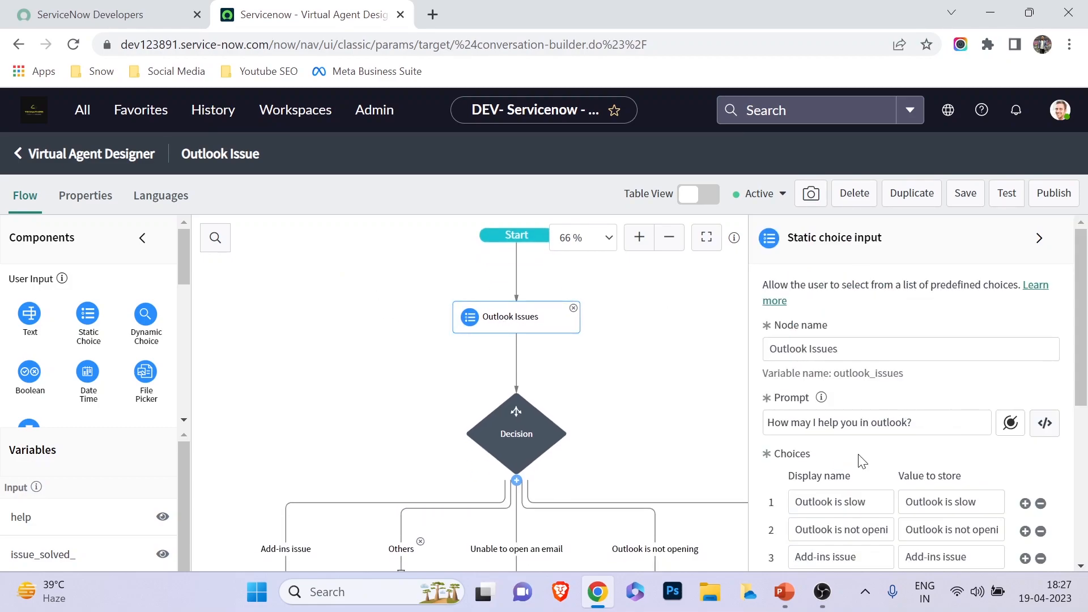
pyautogui.moveTo(651, 383); pyautogui.dragTo(632, 293)
pyautogui.click(510, 253)
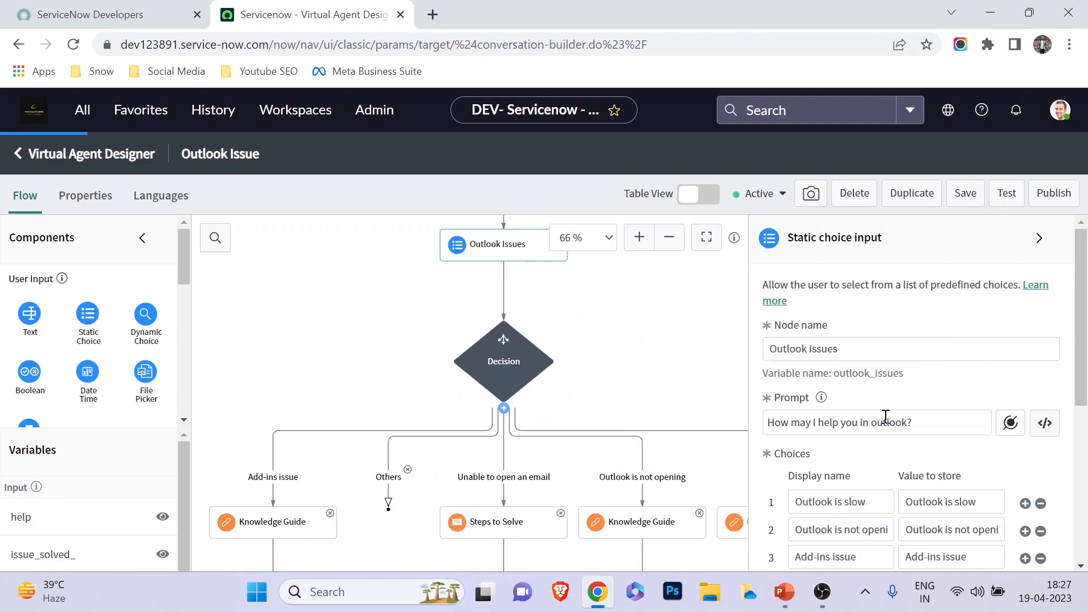
pyautogui.scroll(-3, 904, 437)
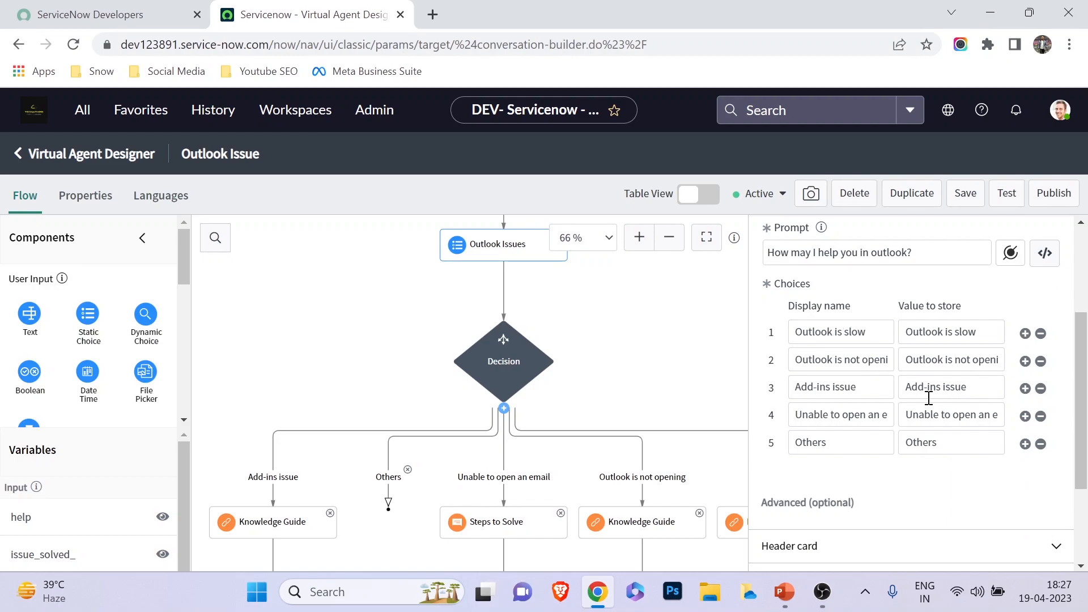
pyautogui.moveTo(830, 443); pyautogui.dragTo(793, 443)
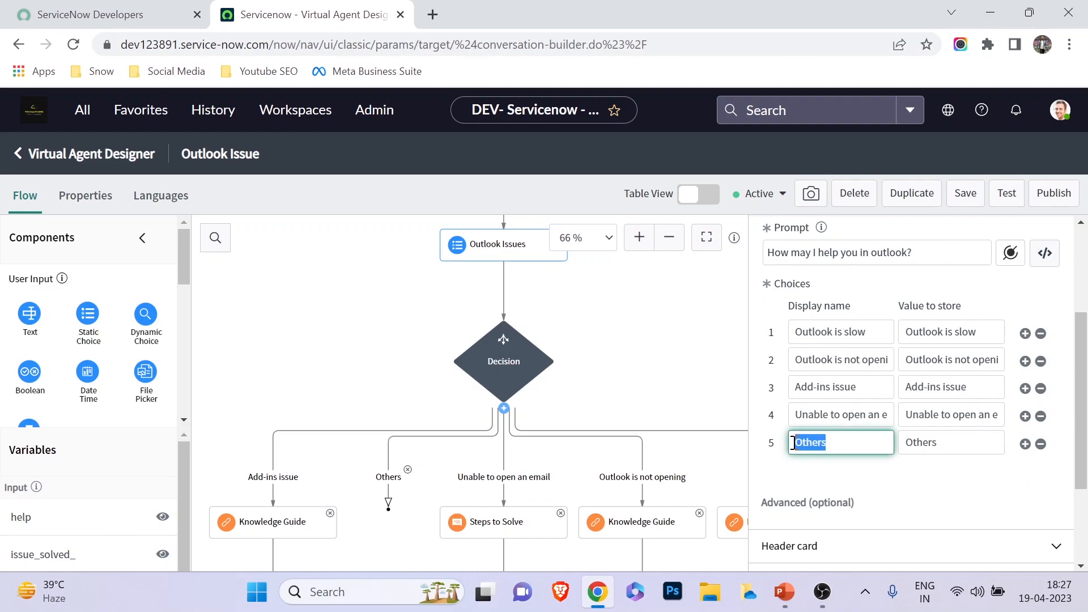
# - Examine the header, label and link of the Knowledge Guide response on the "Outlook is slow" branch
pyautogui.moveTo(671, 375); pyautogui.dragTo(673, 283)
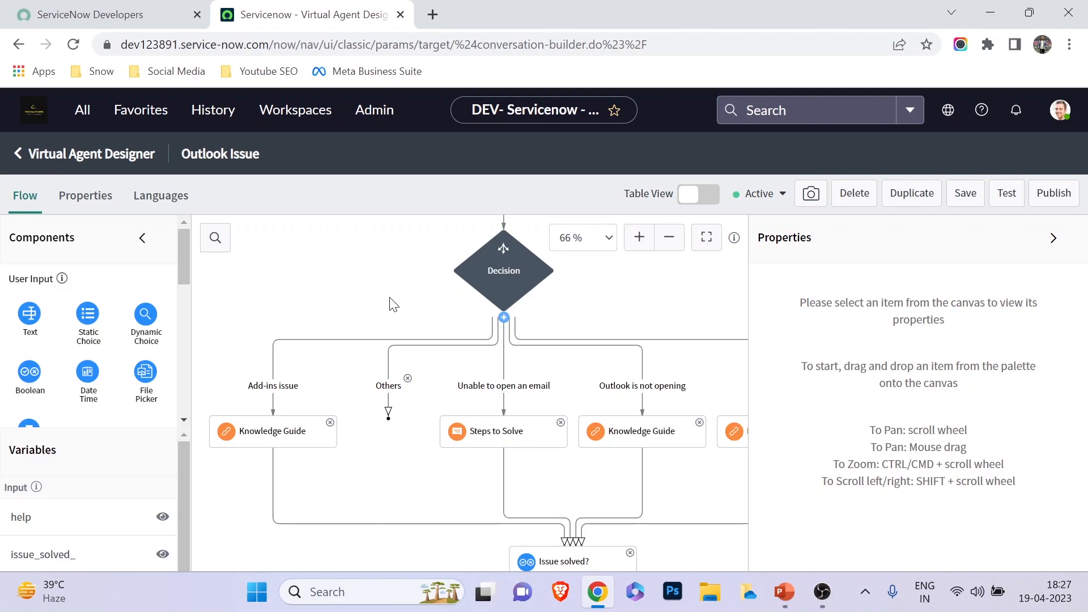
pyautogui.moveTo(394, 304); pyautogui.dragTo(291, 246)
pyautogui.moveTo(629, 496); pyautogui.dragTo(594, 466)
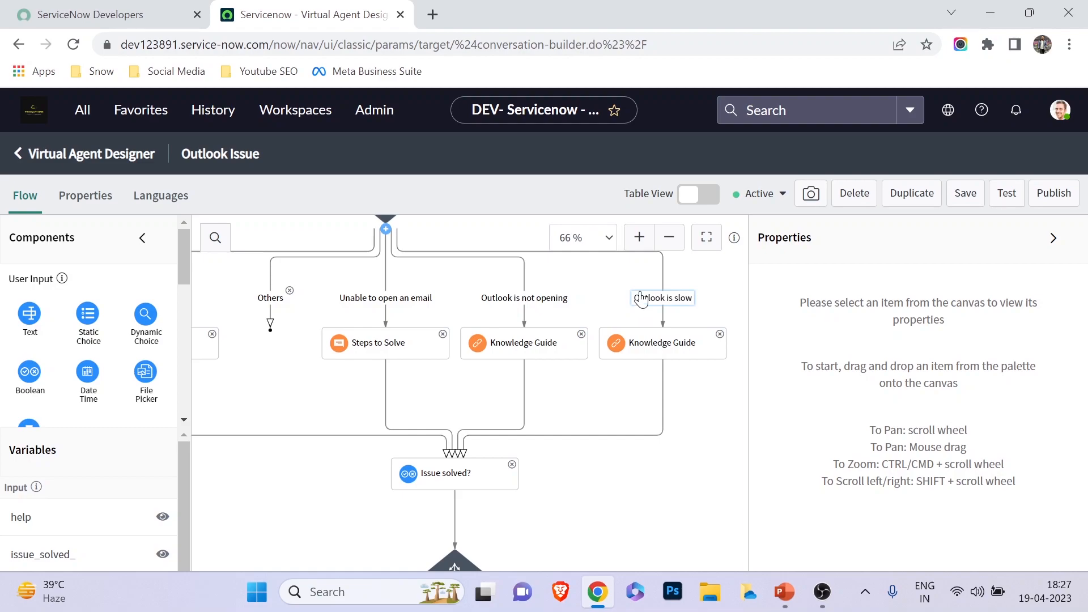
pyautogui.click(636, 306)
pyautogui.click(657, 343)
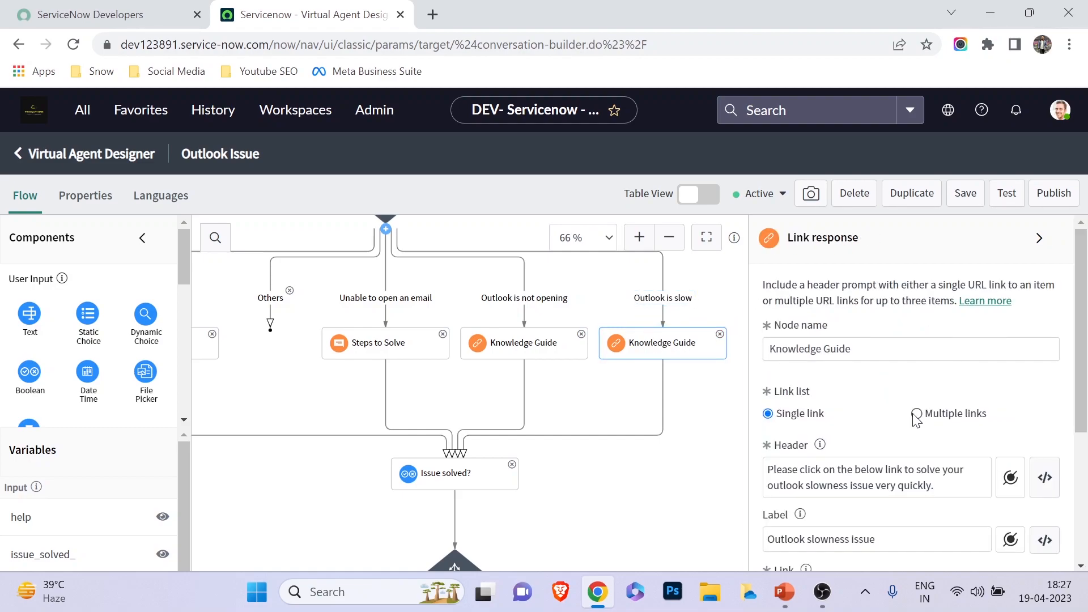
pyautogui.scroll(-2, 916, 420)
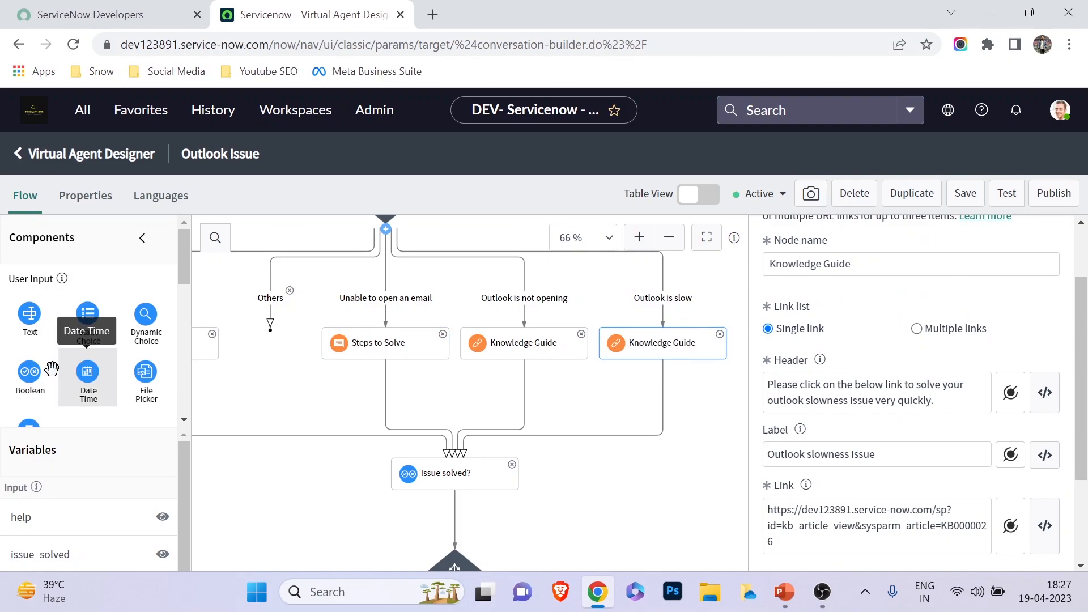
pyautogui.scroll(-3, 100, 340)
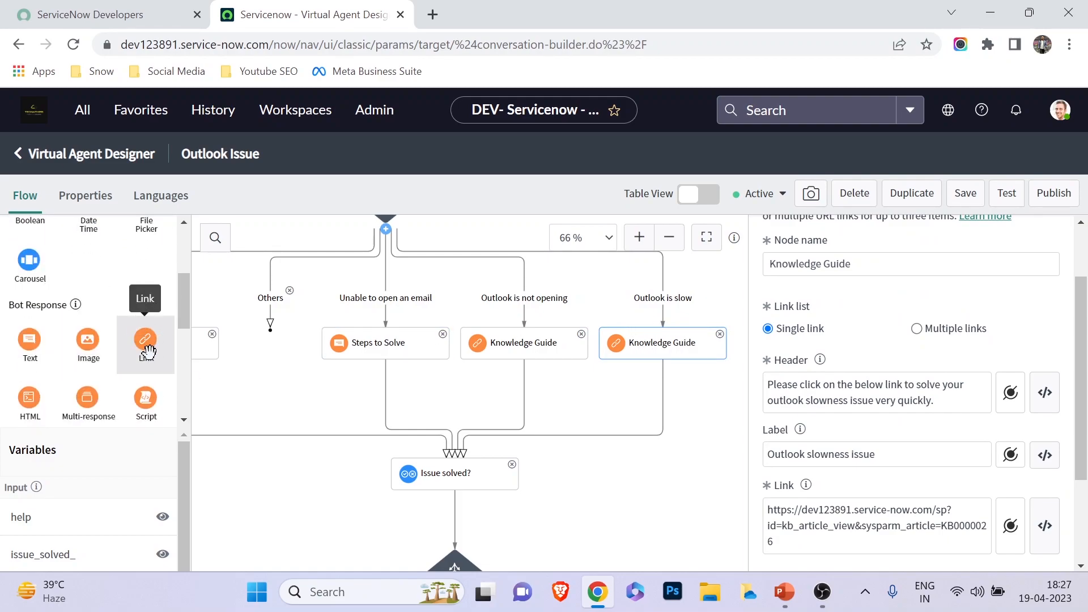
pyautogui.scroll(-1, 882, 403)
pyautogui.moveTo(882, 402); pyautogui.dragTo(764, 401)
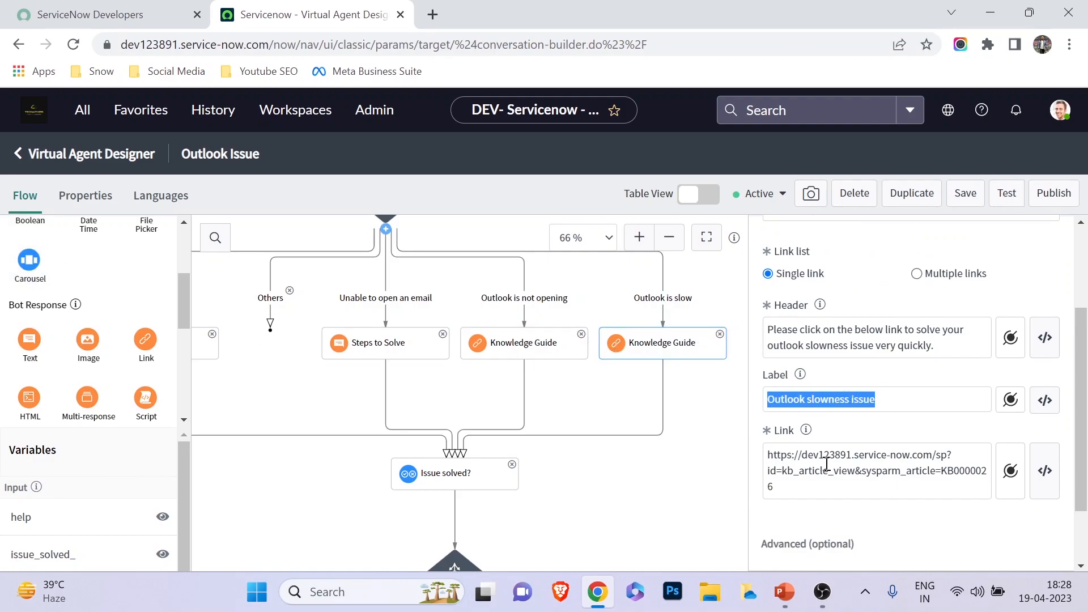
pyautogui.tripleClick(821, 470)
pyautogui.scroll(-2, 855, 474)
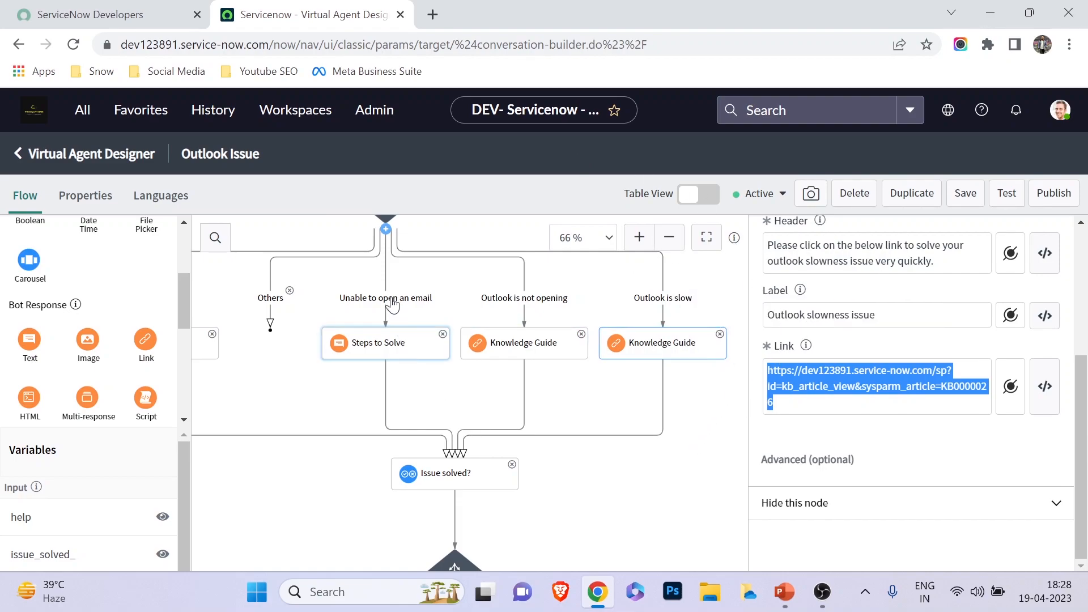
# - Review the response message of the Steps to Solve node on the "Unable to open an email" branch
pyautogui.click(397, 342)
pyautogui.scroll(2, 850, 394)
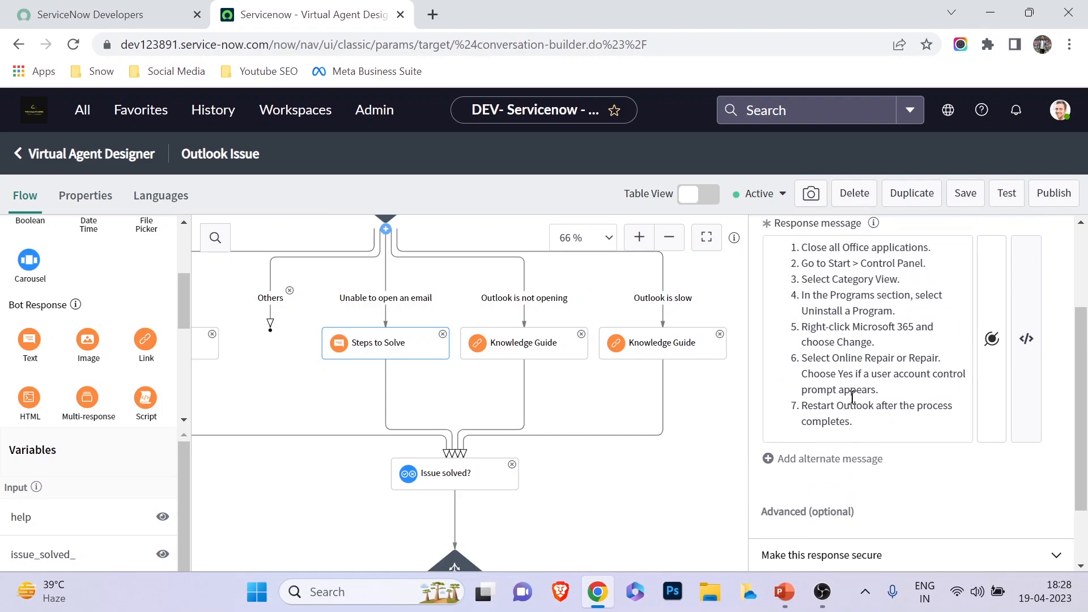
pyautogui.scroll(2, 852, 397)
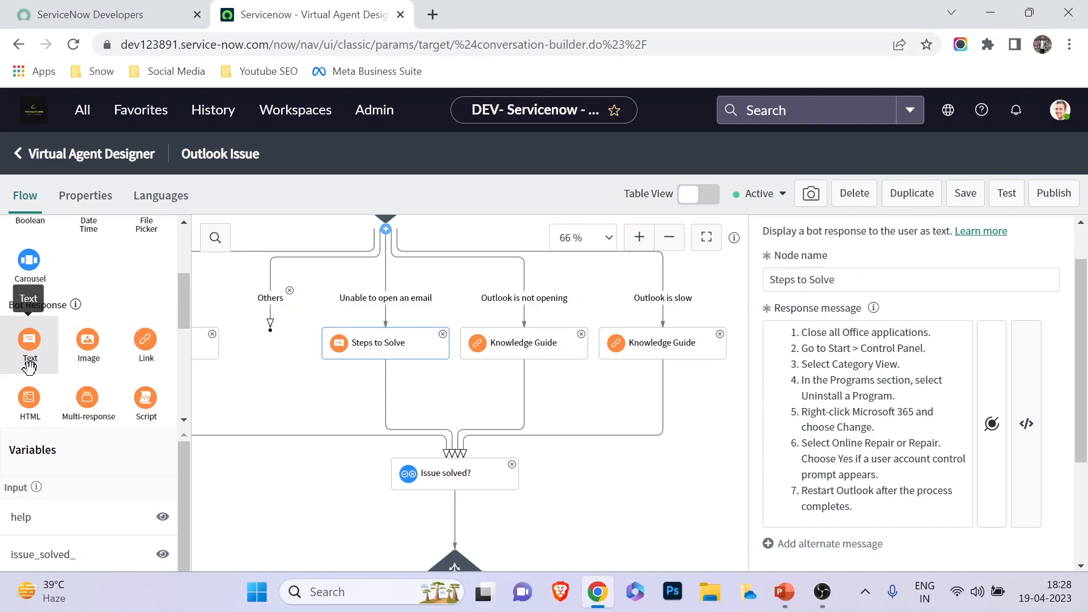
pyautogui.moveTo(909, 387); pyautogui.dragTo(876, 387)
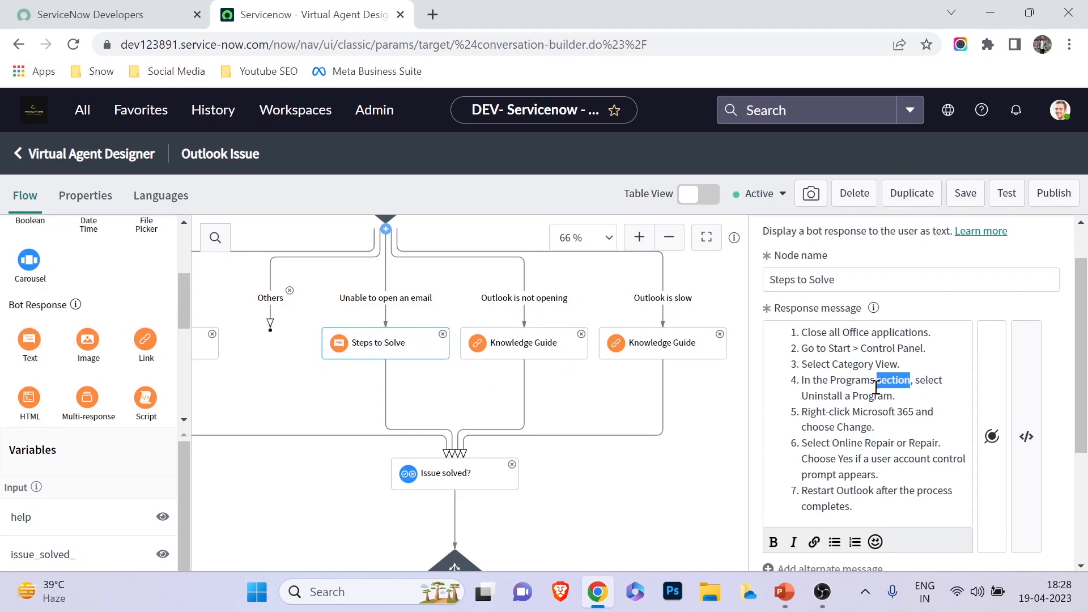
pyautogui.moveTo(798, 330); pyautogui.dragTo(844, 365)
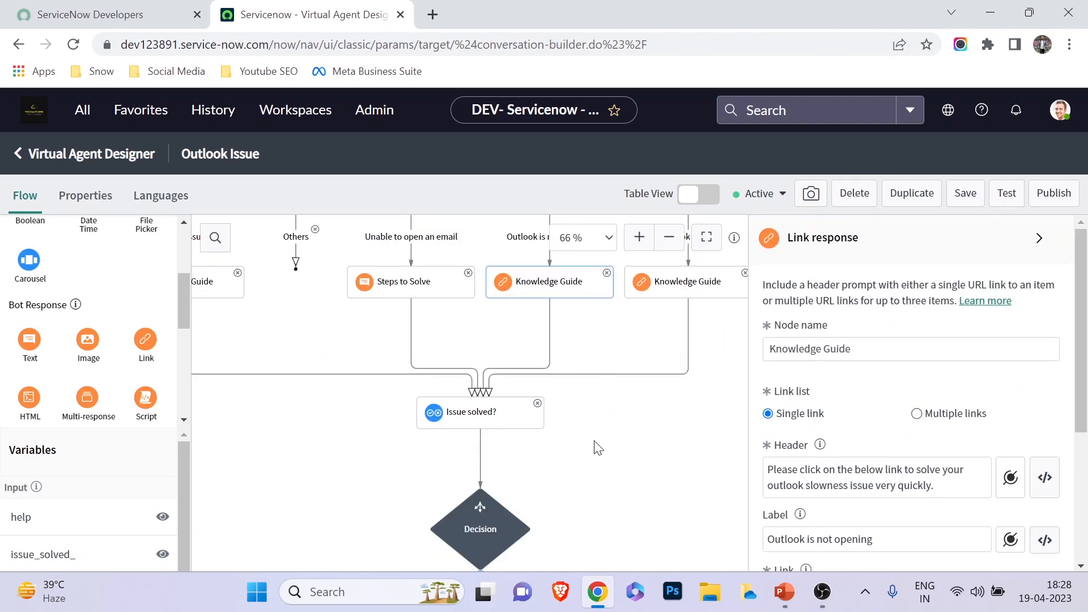
# - Inspect the "Issue solved?" boolean input and the condition behind its Yes branch
pyautogui.moveTo(595, 445); pyautogui.dragTo(598, 337)
pyautogui.click(492, 327)
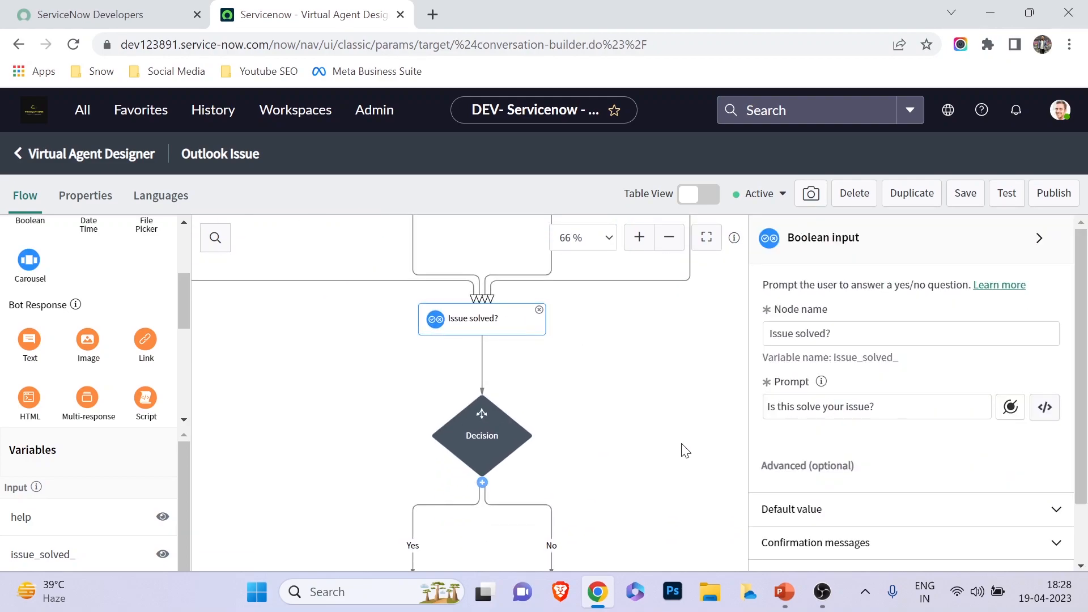
pyautogui.scroll(-5, 626, 437)
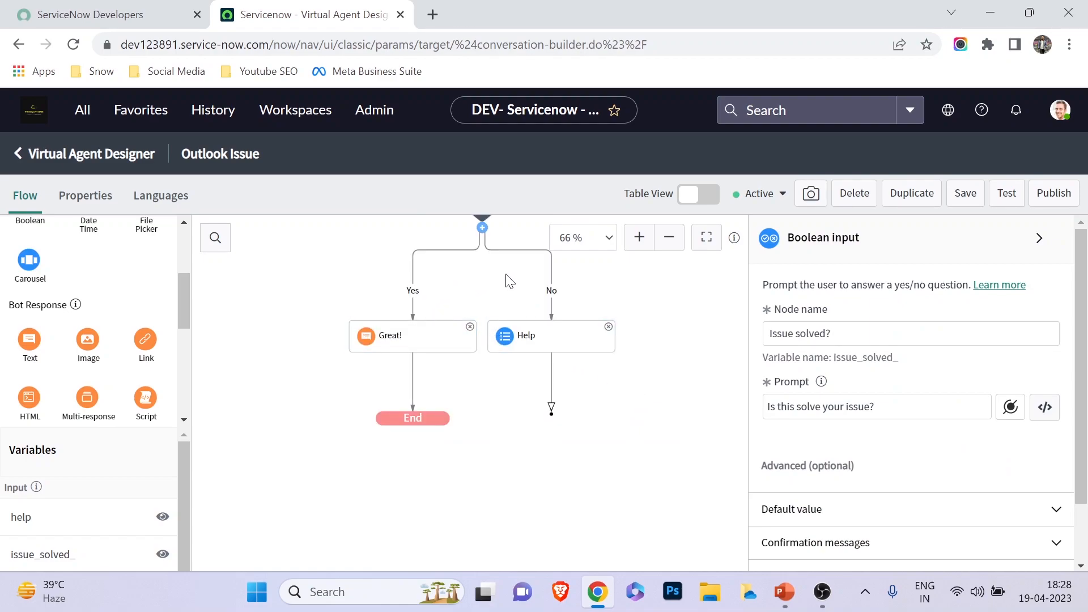
pyautogui.click(413, 292)
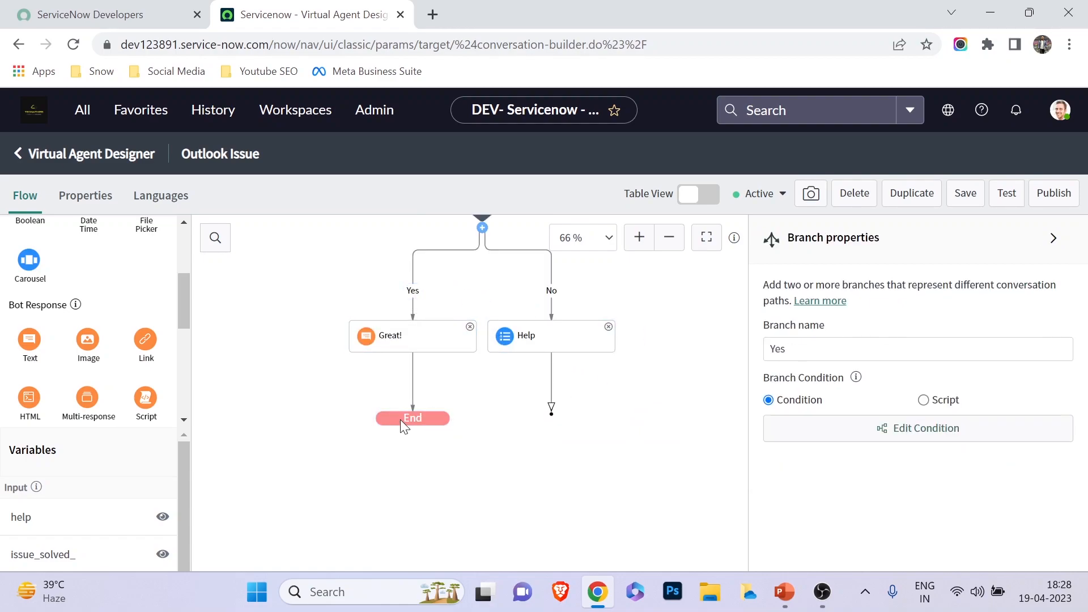
pyautogui.click(867, 444)
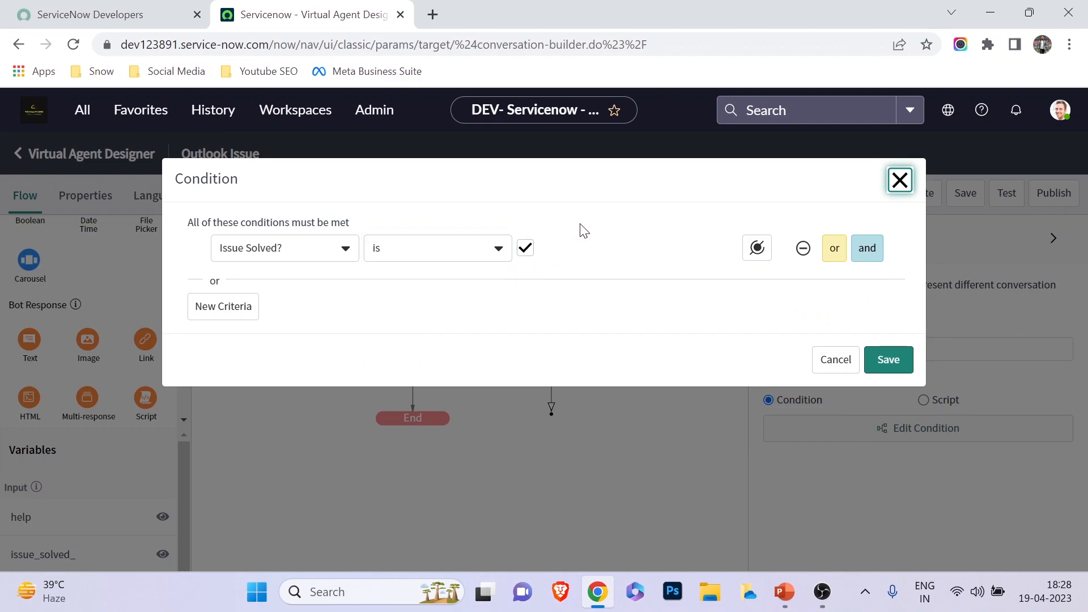
pyautogui.click(903, 355)
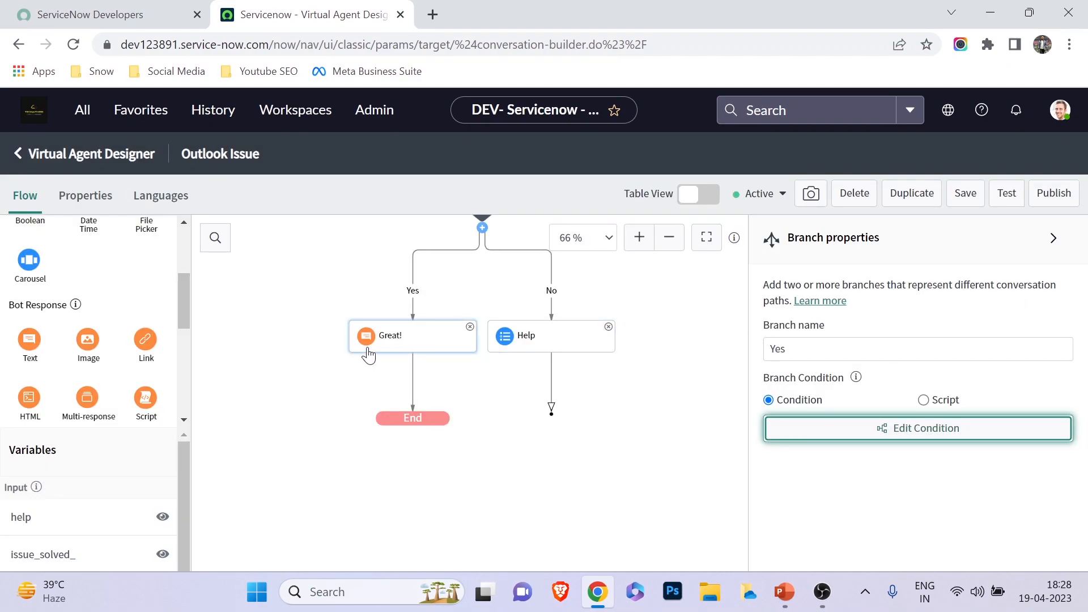
# - Review the Great! text response and the prompt and choices of the Help node on the No branch
pyautogui.click(439, 339)
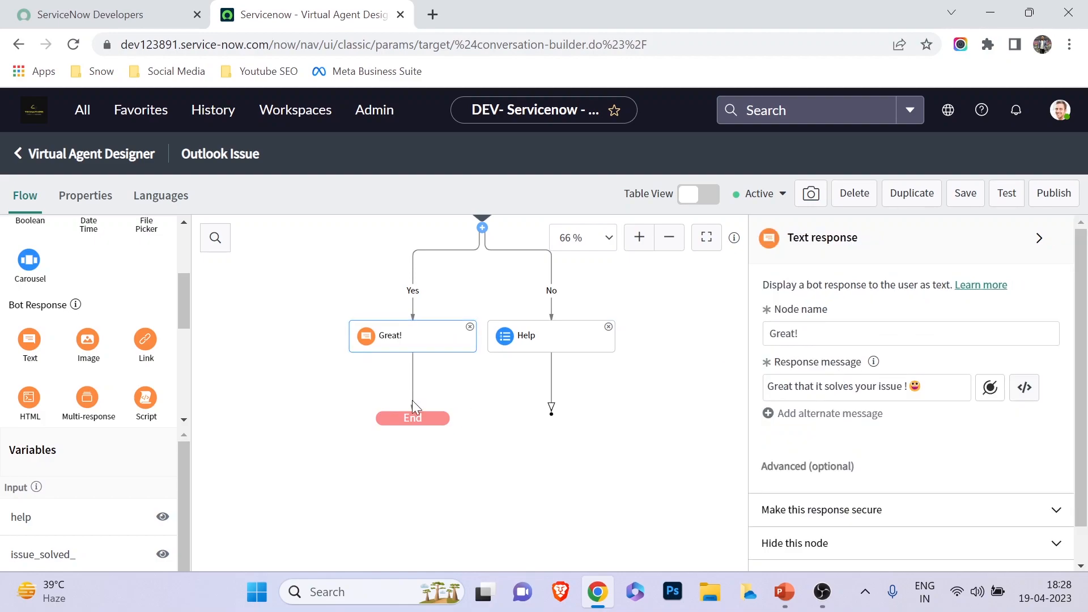
pyautogui.click(553, 292)
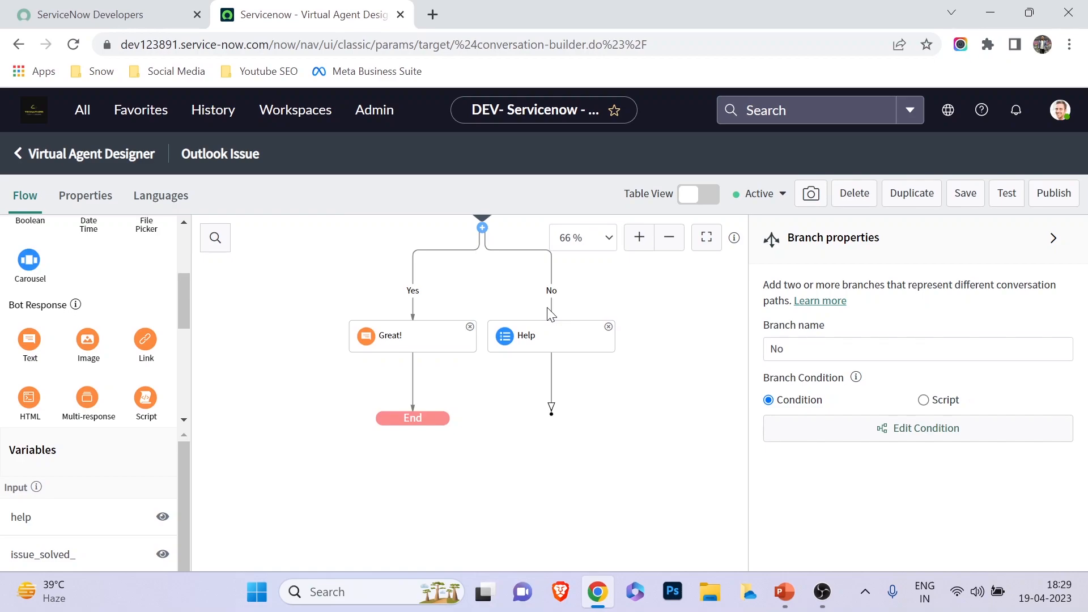
pyautogui.click(538, 337)
pyautogui.scroll(-2, 837, 397)
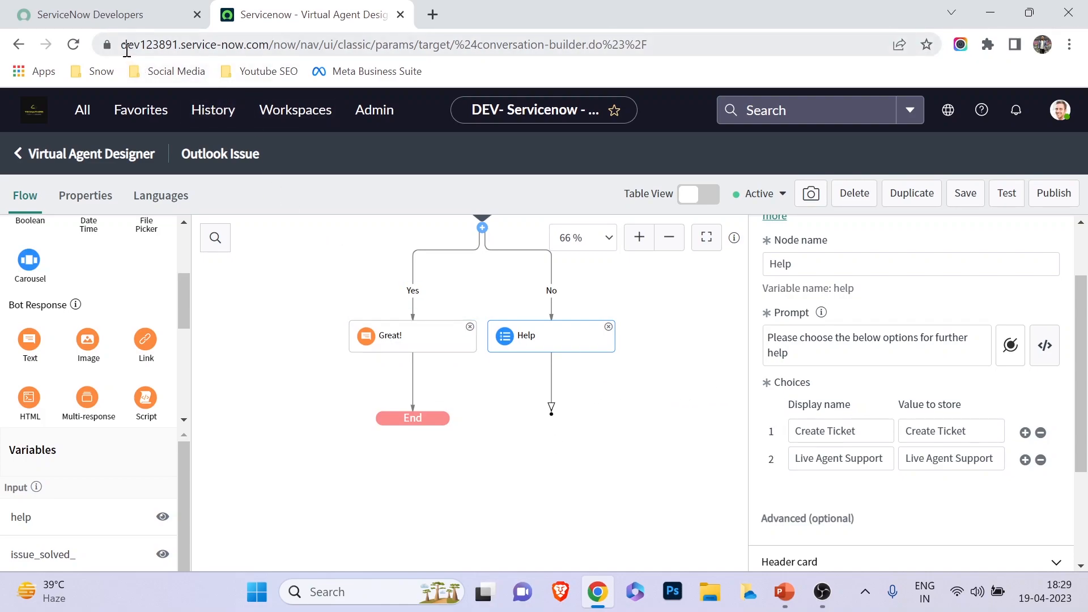
# - Open the instance's Service Portal in a new browser tab using the instance address followed by "sp"
pyautogui.moveTo(123, 51); pyautogui.dragTo(273, 59)
pyautogui.hotkey('ctrl', 'c')
pyautogui.click(440, 9)
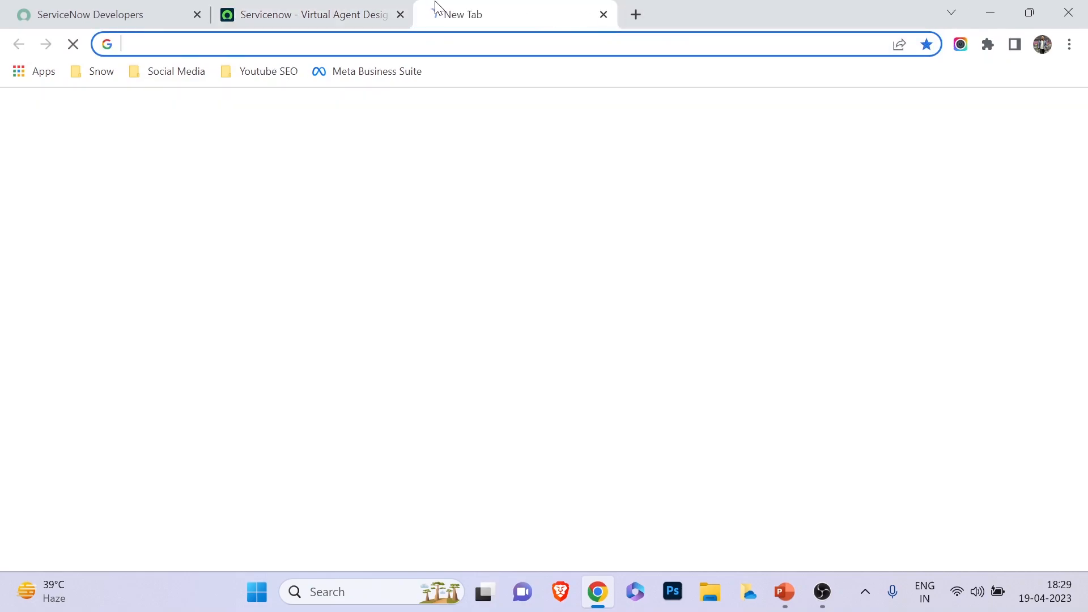
pyautogui.hotkey('ctrl', 'v')
pyautogui.write('sp')
pyautogui.press('Return')
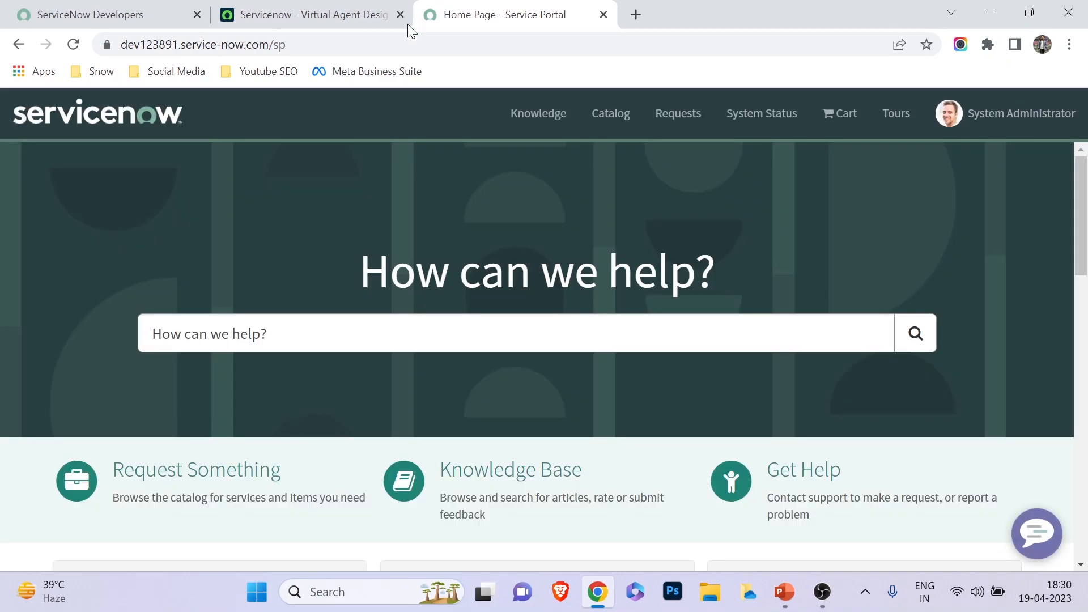
# - Open the portal's Virtual Agent chat window to view its greeting, and minimize it again
pyautogui.click(1037, 533)
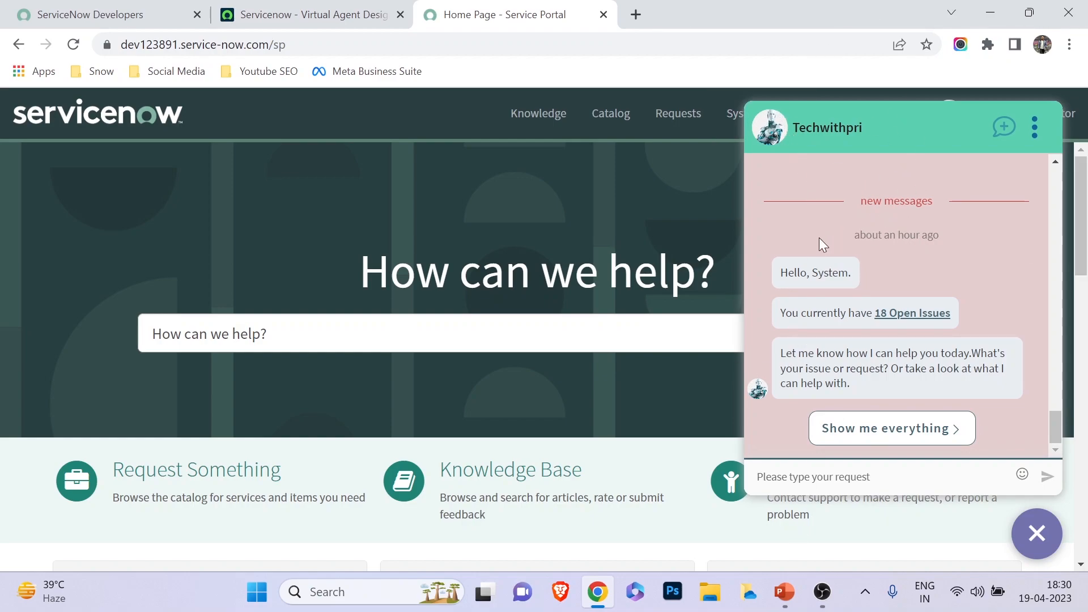
pyautogui.click(399, 210)
pyautogui.click(1061, 539)
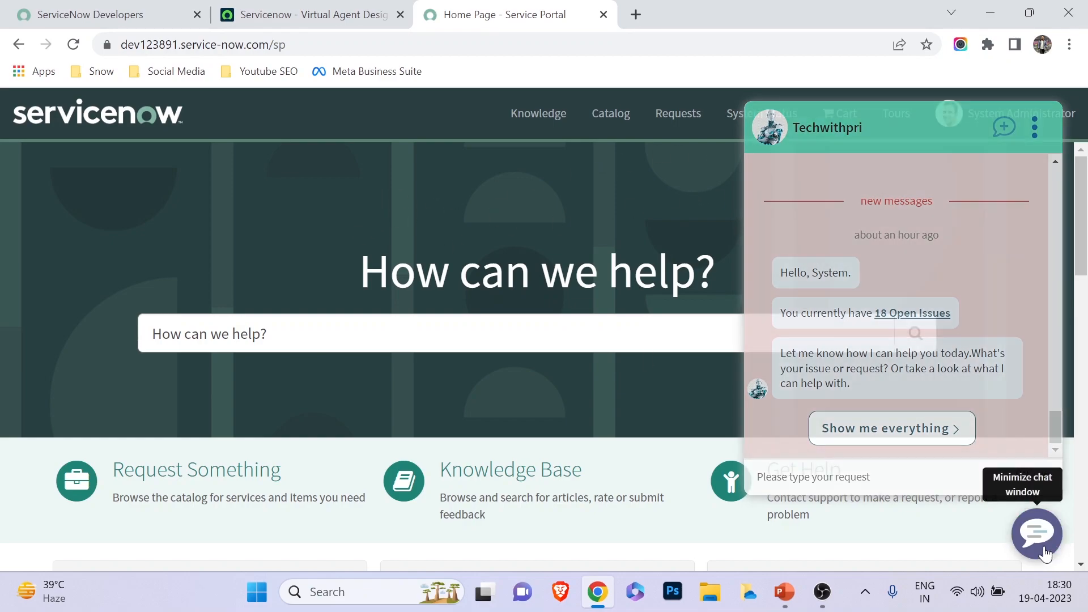
# - Switch back to the Outlook Issue flow in Virtual Agent Designer, deselect the Help node and collapse the properties pane
pyautogui.click(396, 8)
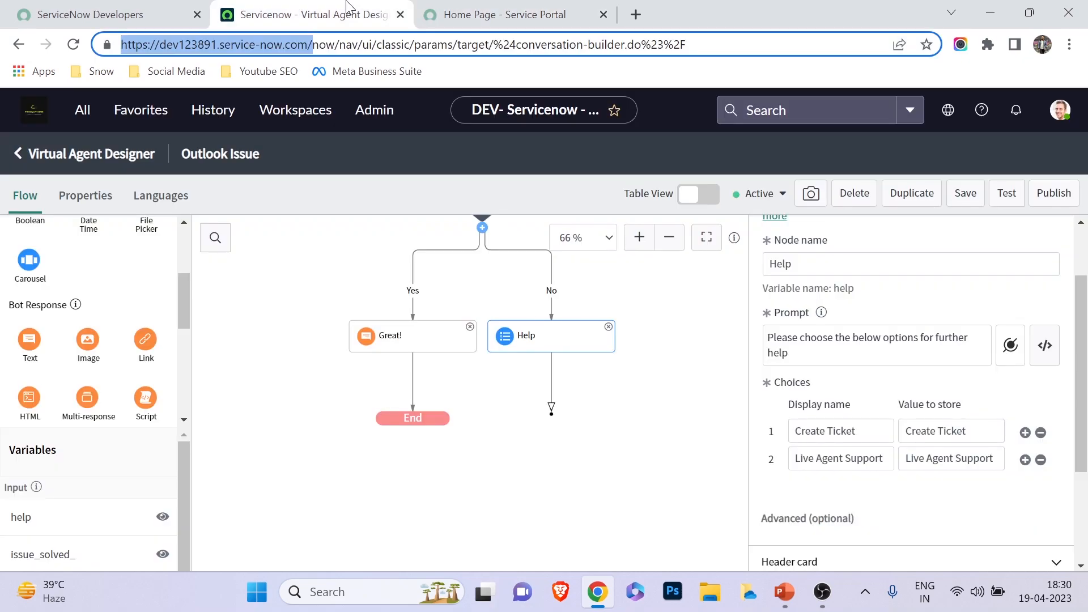
pyautogui.click(638, 424)
pyautogui.click(1053, 238)
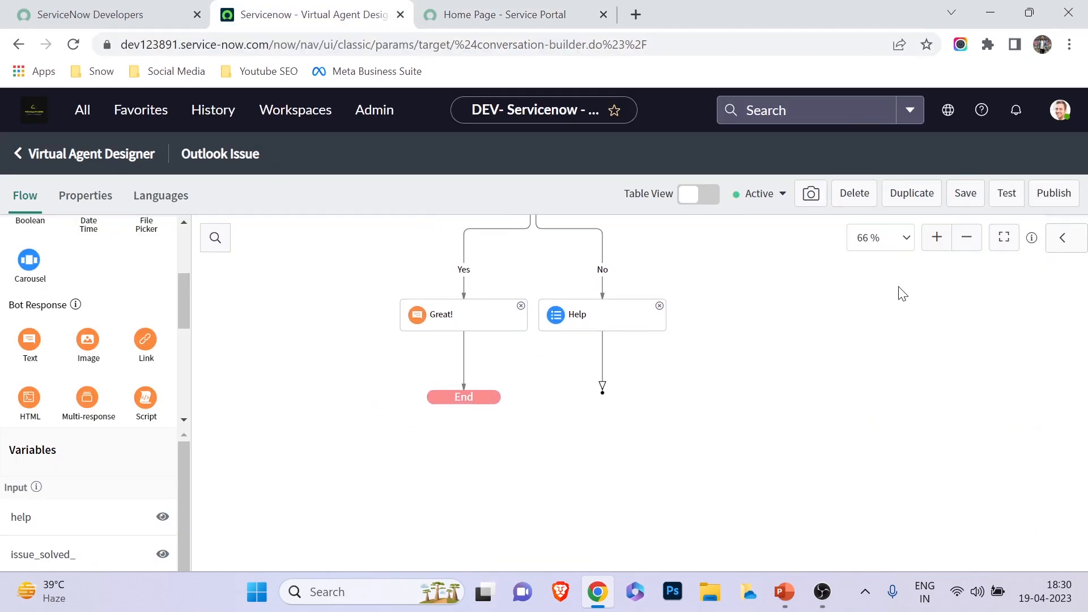
# - Examine the prompt, choices and optional settings of the Help node at the end of the No branch
pyautogui.click(938, 237)
pyautogui.click(937, 237)
pyautogui.moveTo(841, 368); pyautogui.dragTo(843, 412)
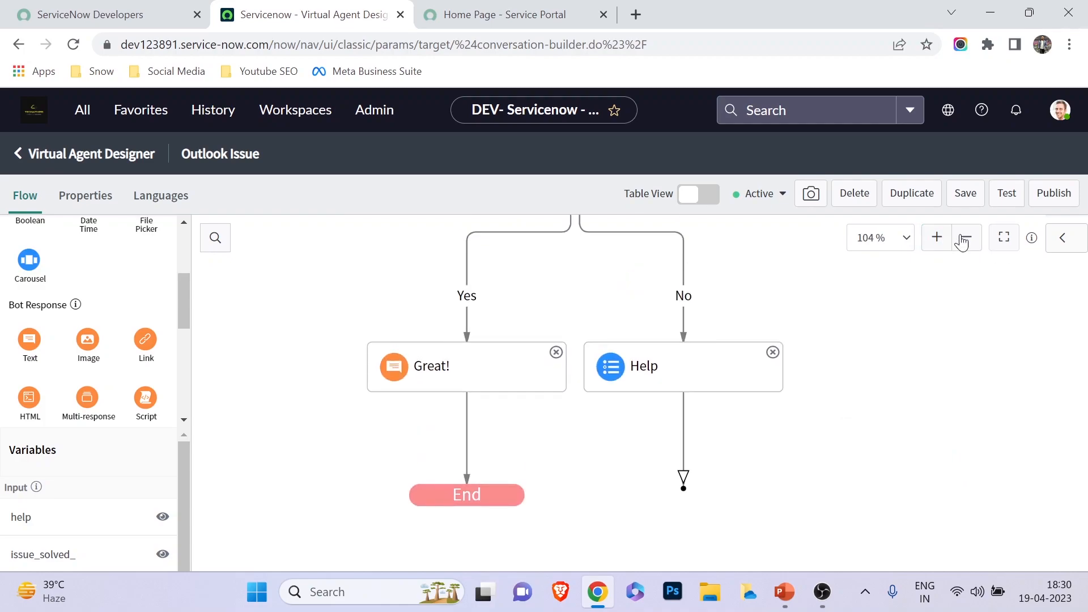
pyautogui.click(609, 374)
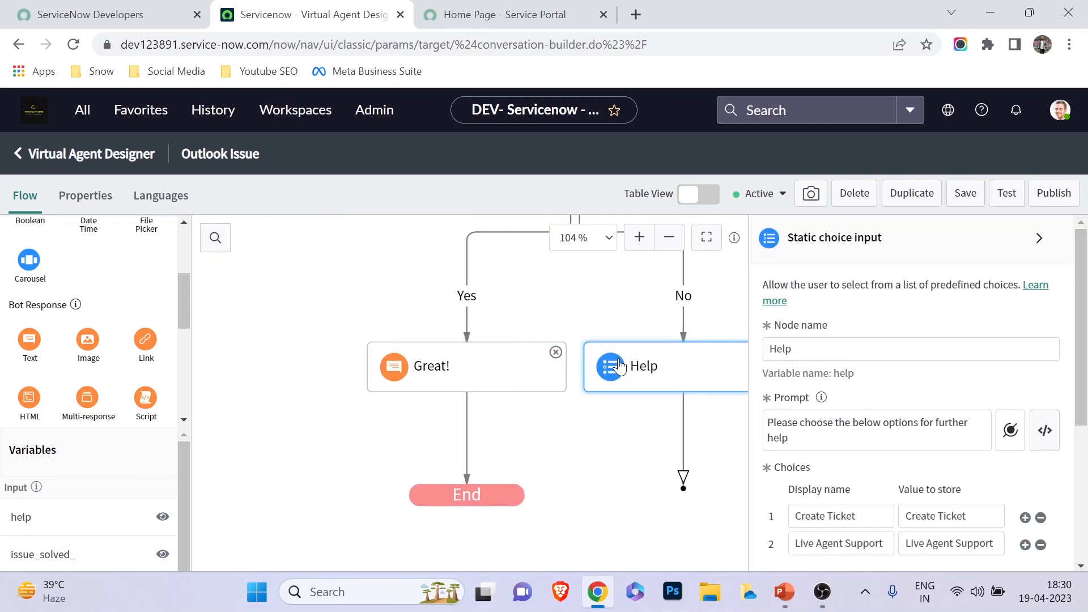
pyautogui.scroll(-3, 901, 416)
pyautogui.moveTo(624, 422); pyautogui.dragTo(491, 424)
pyautogui.click(627, 381)
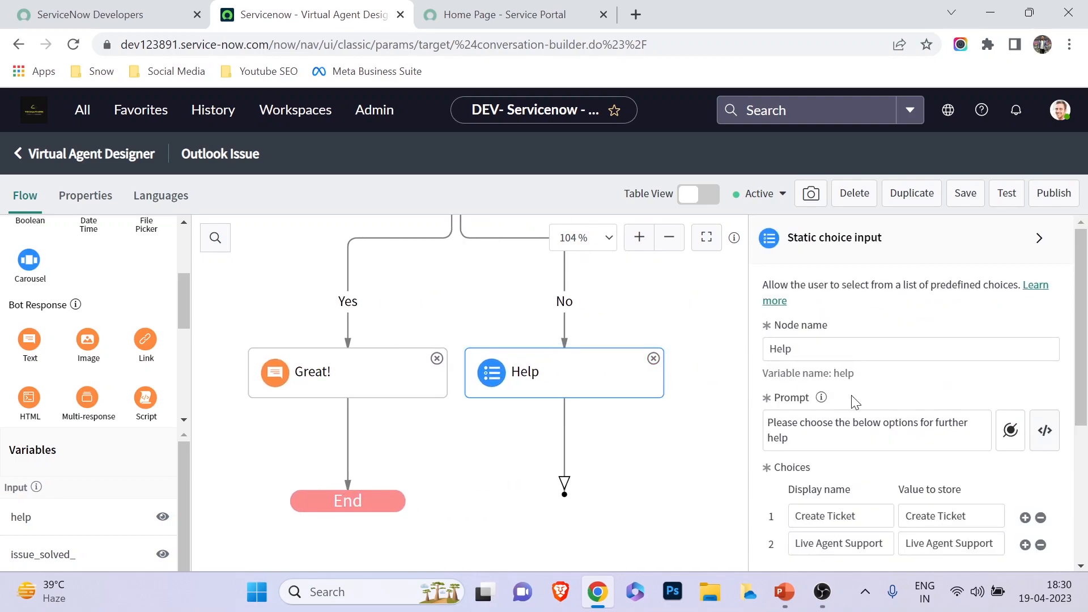
pyautogui.scroll(-3, 850, 408)
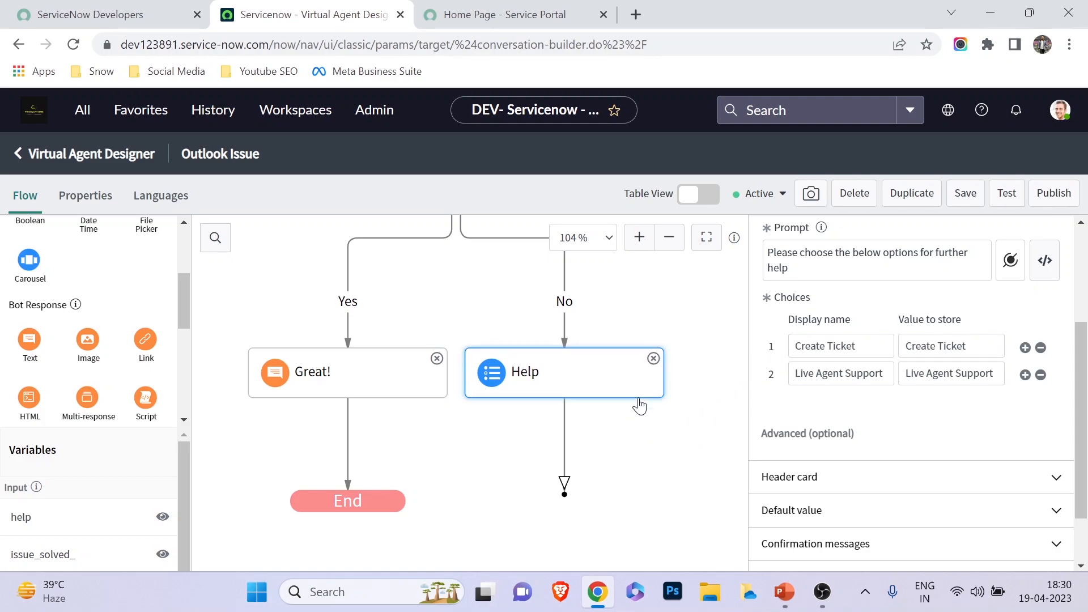
# - Add a Decision utility directly below the Help node on the No branch
pyautogui.click(669, 237)
pyautogui.moveTo(636, 407); pyautogui.dragTo(636, 308)
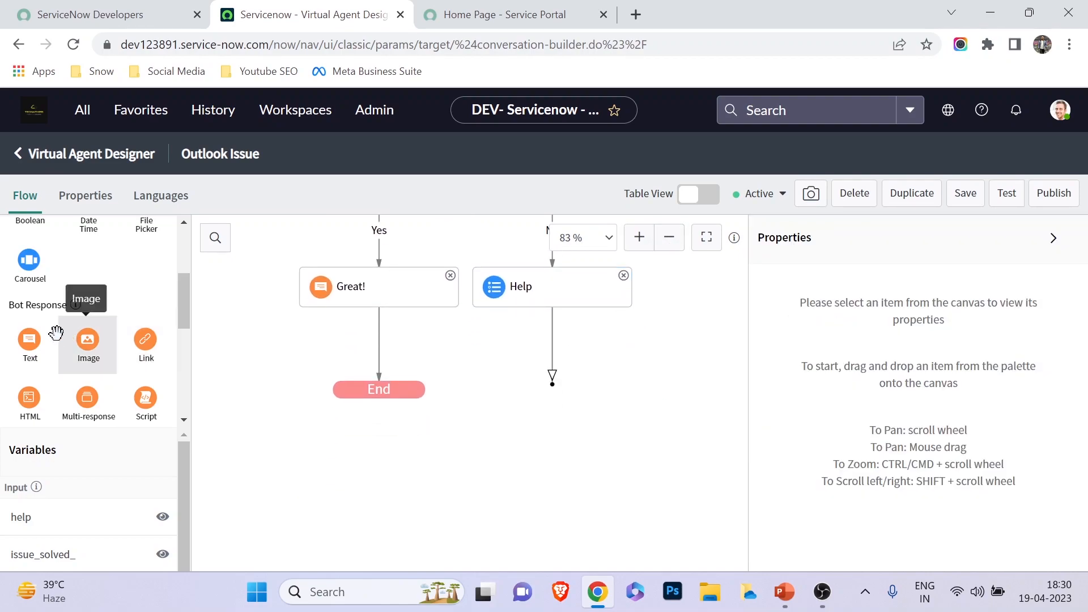
pyautogui.scroll(-5, 25, 334)
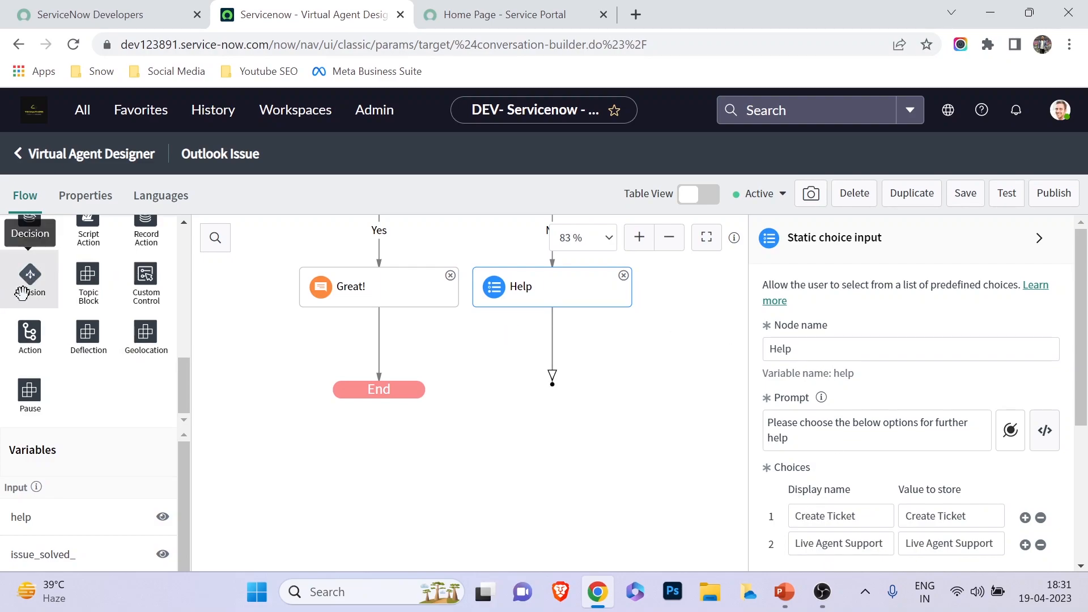
pyautogui.moveTo(27, 294); pyautogui.dragTo(512, 375)
# - Add a second branch to the new Decision below the Help node
pyautogui.scroll(10, 411, 397)
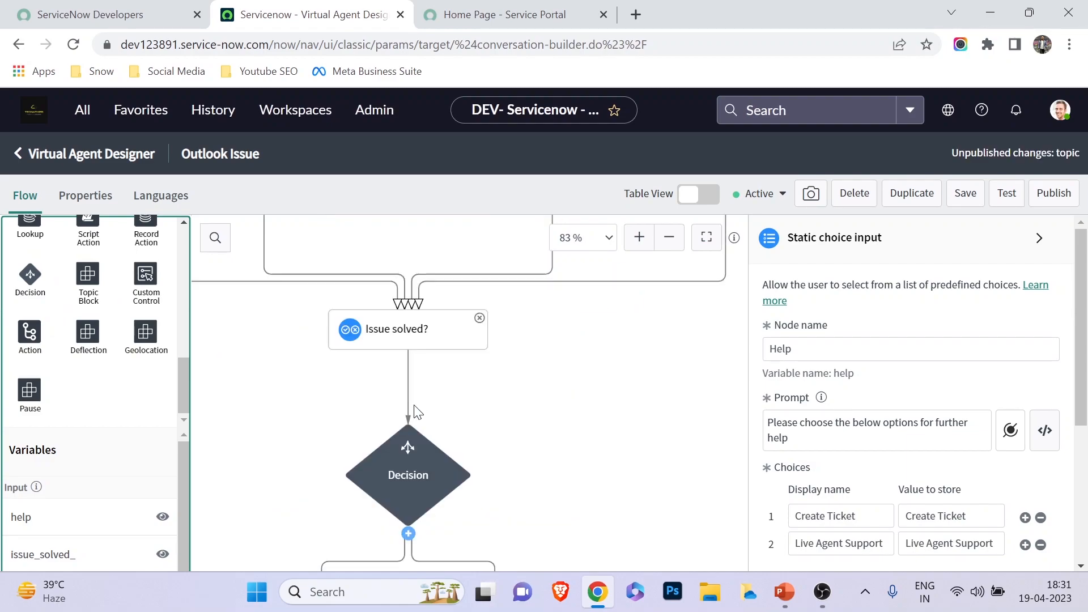
pyautogui.scroll(2, 340, 352)
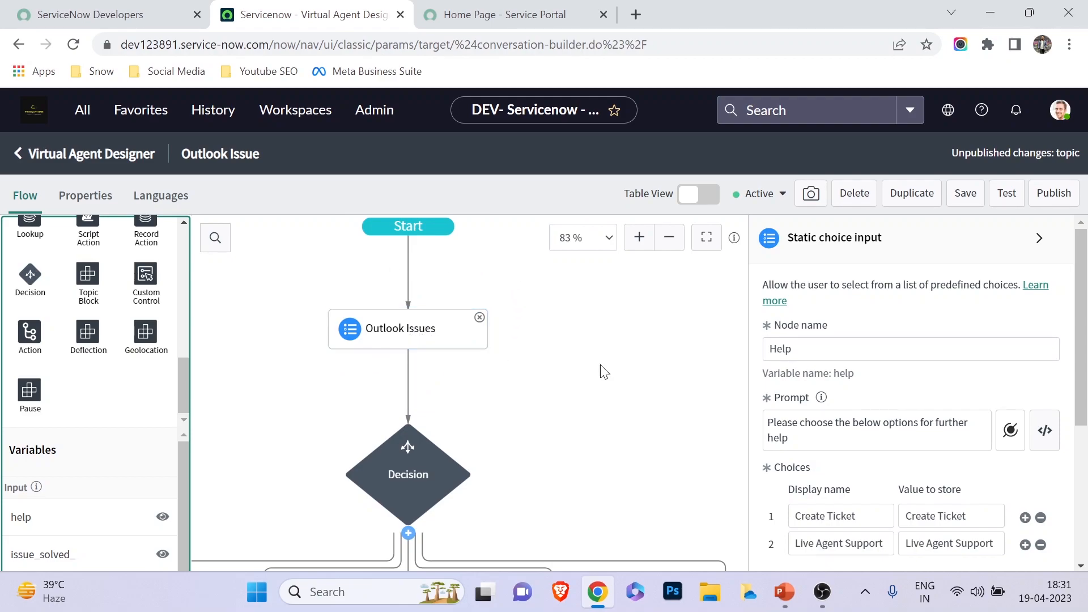
pyautogui.scroll(-4, 623, 365)
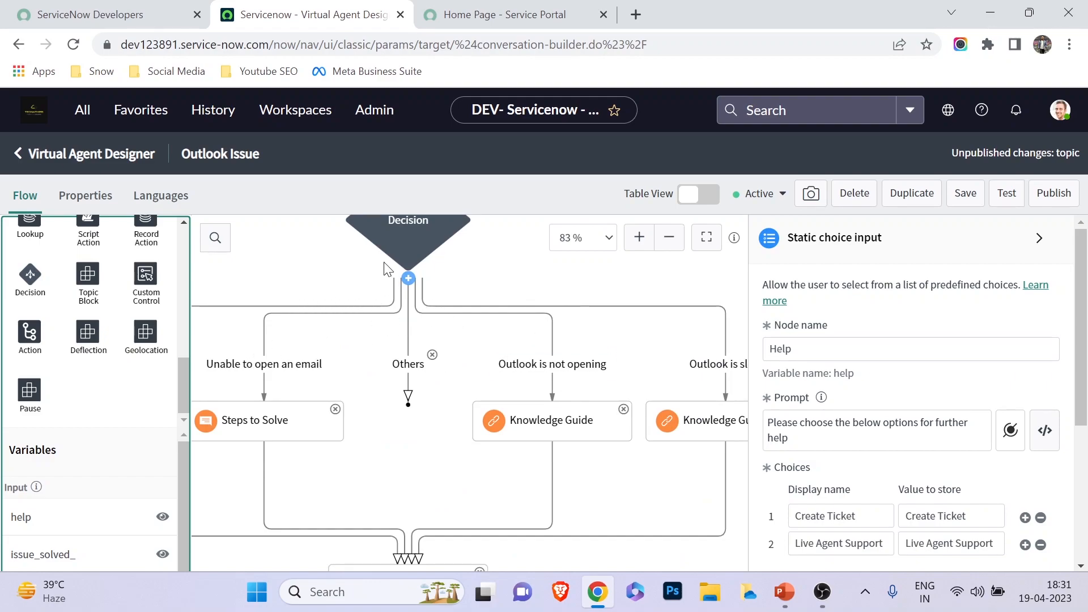
pyautogui.scroll(-4, 467, 371)
pyautogui.scroll(-5, 468, 371)
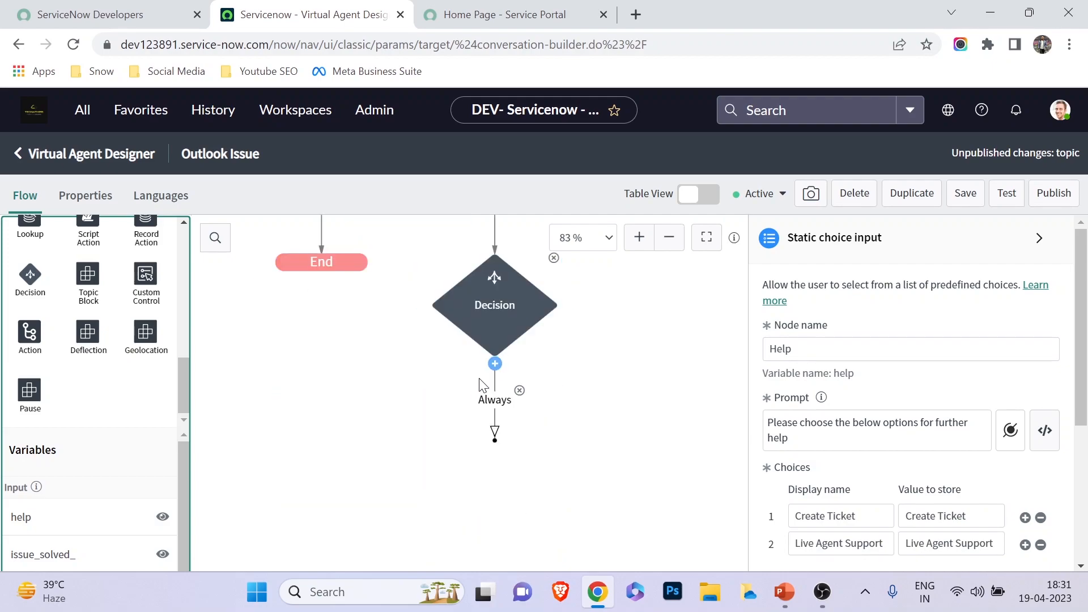
pyautogui.click(494, 366)
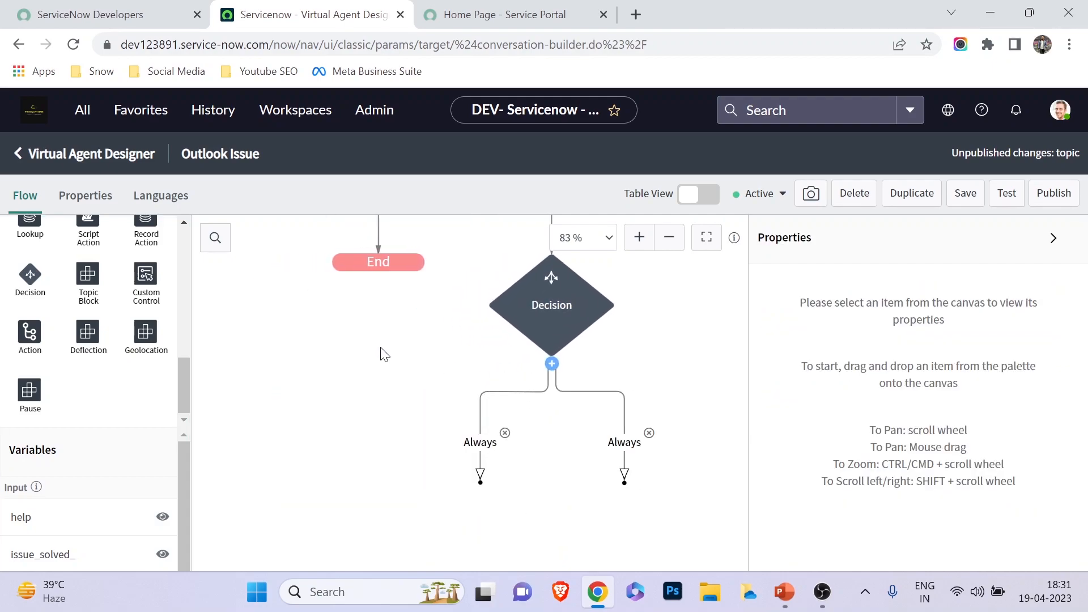
# - Rename the first Always branch of the Decision below Help as "Create Ticket"
pyautogui.scroll(4, 379, 352)
pyautogui.scroll(-2, 380, 353)
pyautogui.scroll(-2, 383, 354)
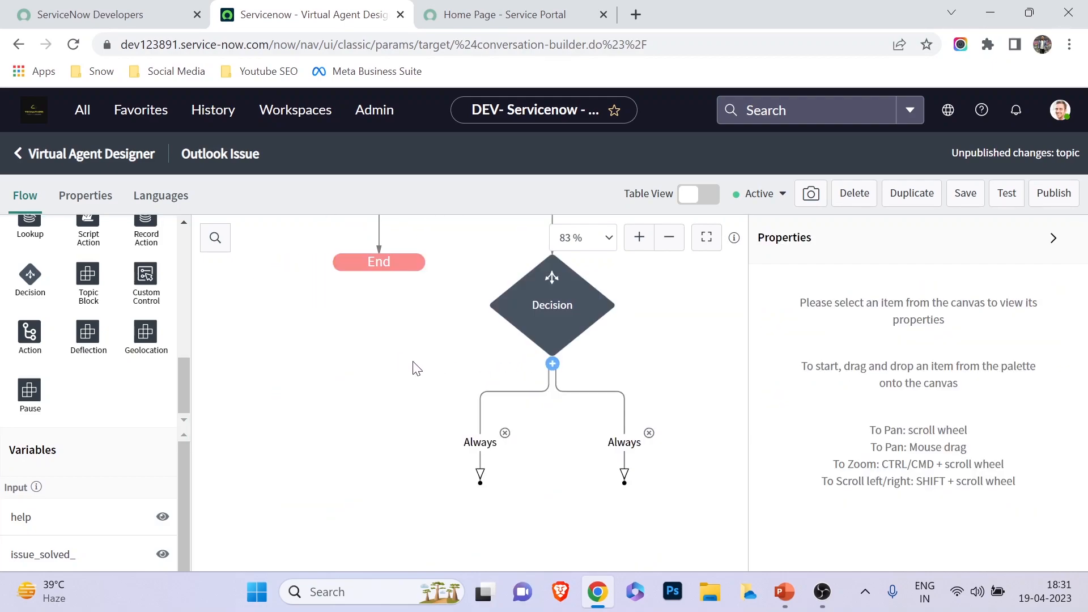
pyautogui.click(479, 443)
pyautogui.doubleClick(783, 354)
pyautogui.write('Create Ticket')
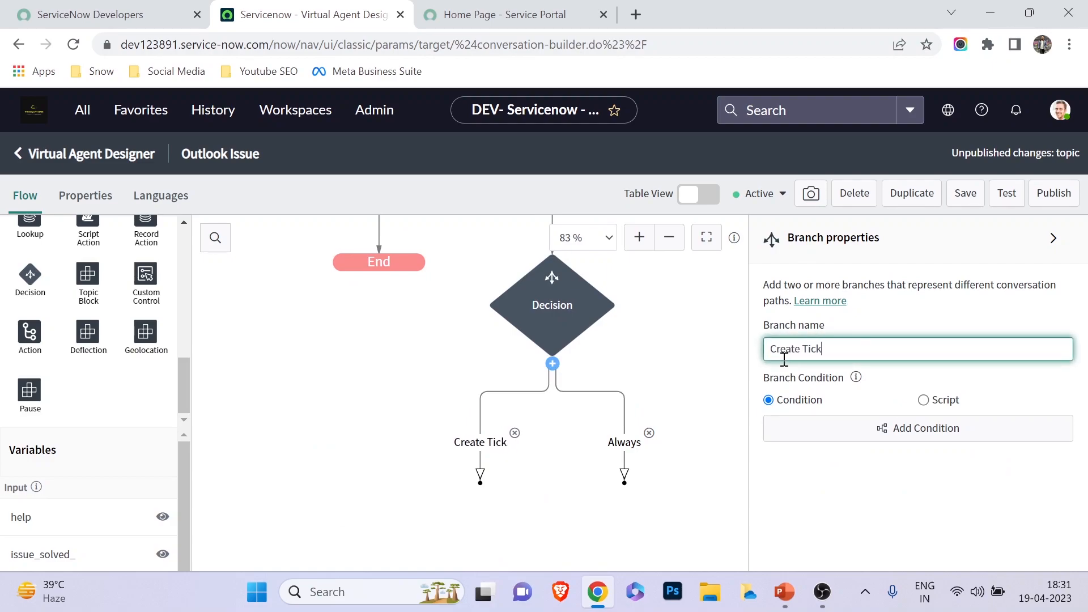
# - Set the Create Ticket branch's condition to Help is Create Ticket and save the condition
pyautogui.click(910, 437)
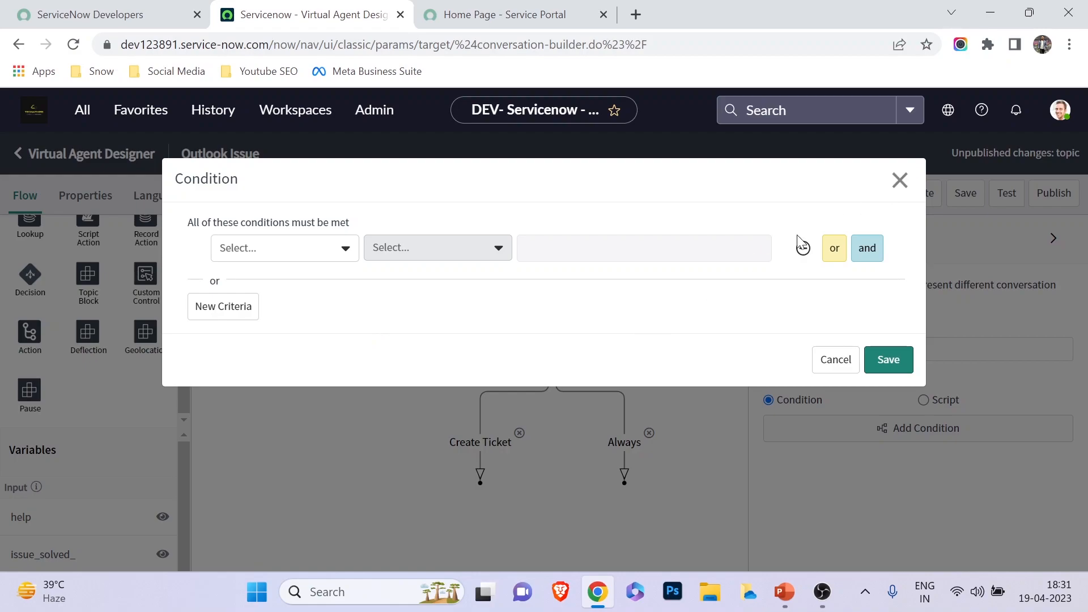
pyautogui.click(900, 180)
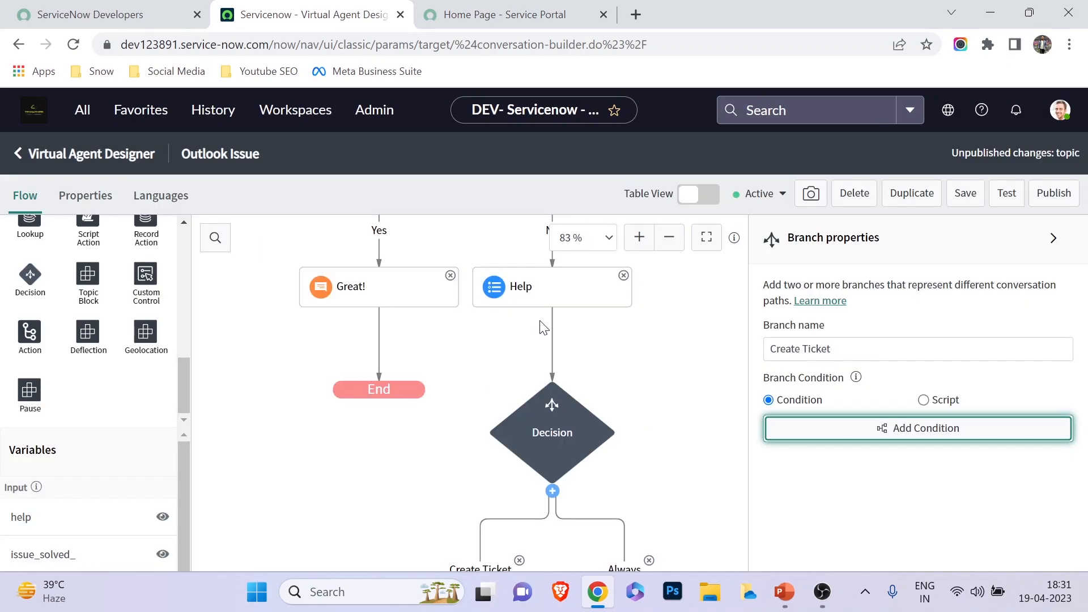
pyautogui.click(851, 438)
pyautogui.click(214, 249)
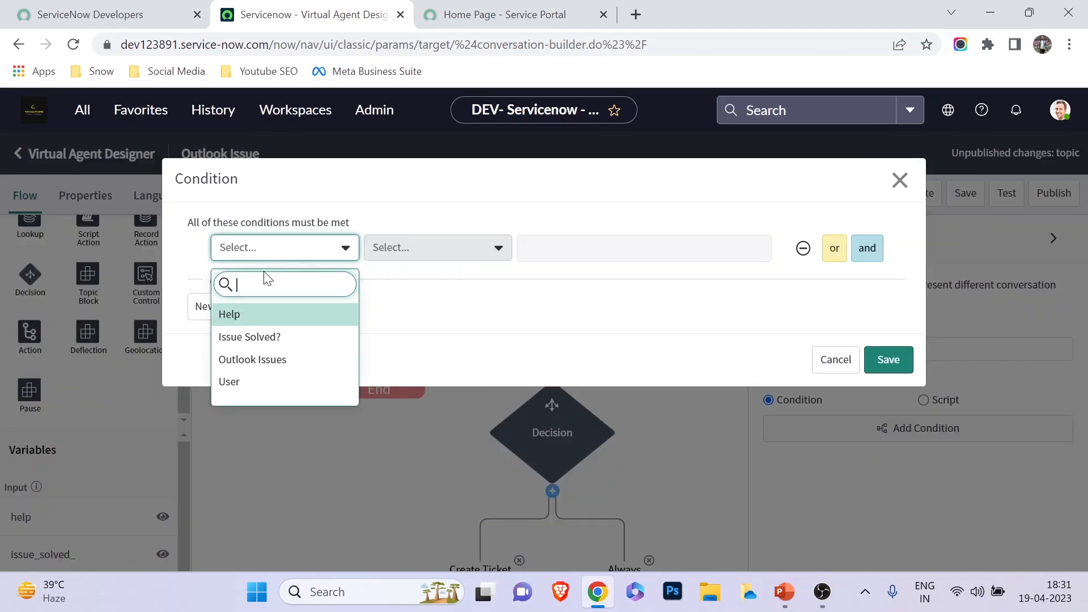
pyautogui.click(247, 314)
pyautogui.click(529, 249)
pyautogui.click(547, 312)
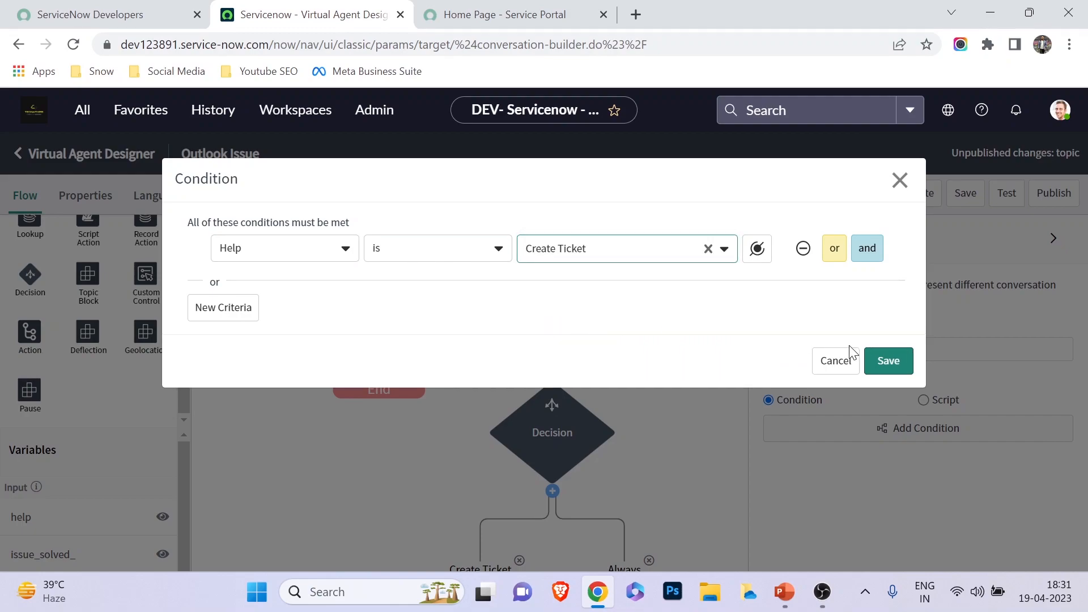
pyautogui.click(887, 360)
# - Rename the remaining Always branch of the Decision as "Live Agent support"
pyautogui.scroll(-5, 623, 391)
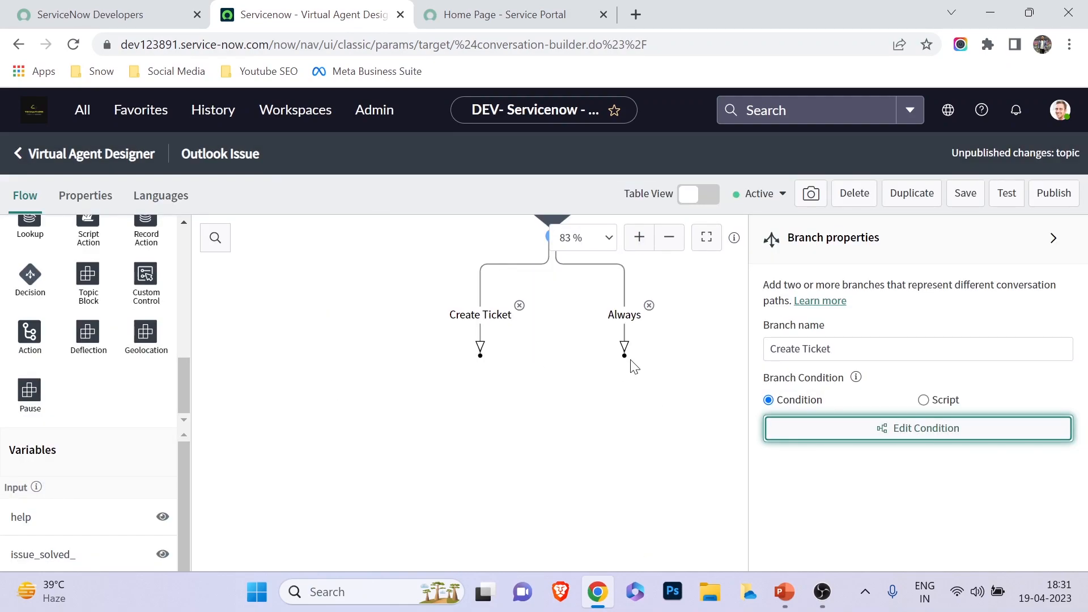
pyautogui.click(624, 331)
pyautogui.click(792, 350)
pyautogui.doubleClick(789, 350)
pyautogui.write('Live Agent support')
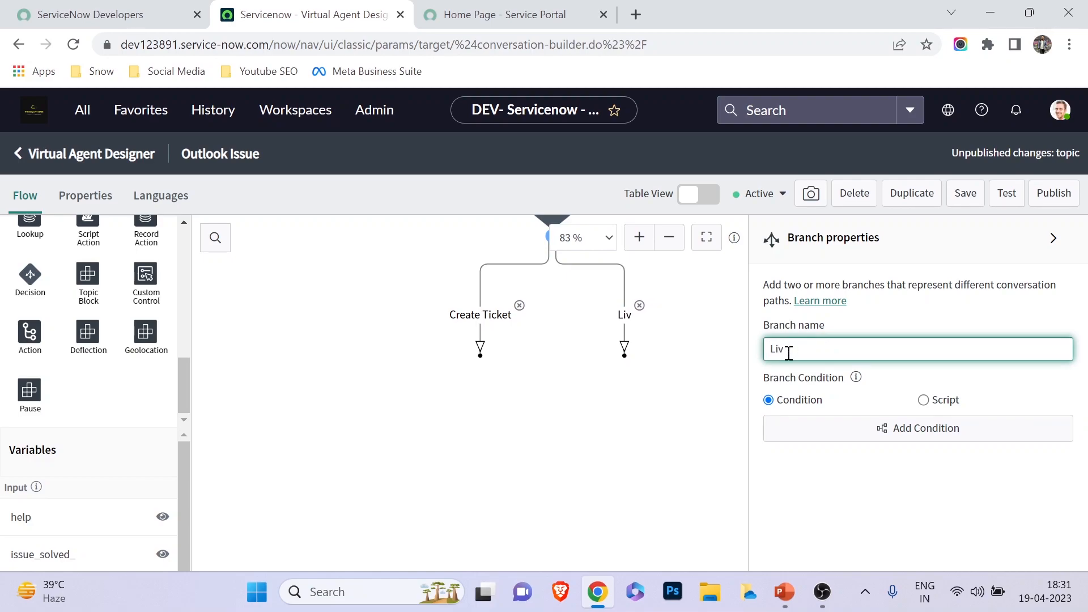
# - Set the Live Agent support branch's condition to Help is Live Agent Support, and save the condition and the topic
pyautogui.click(881, 437)
pyautogui.click(319, 254)
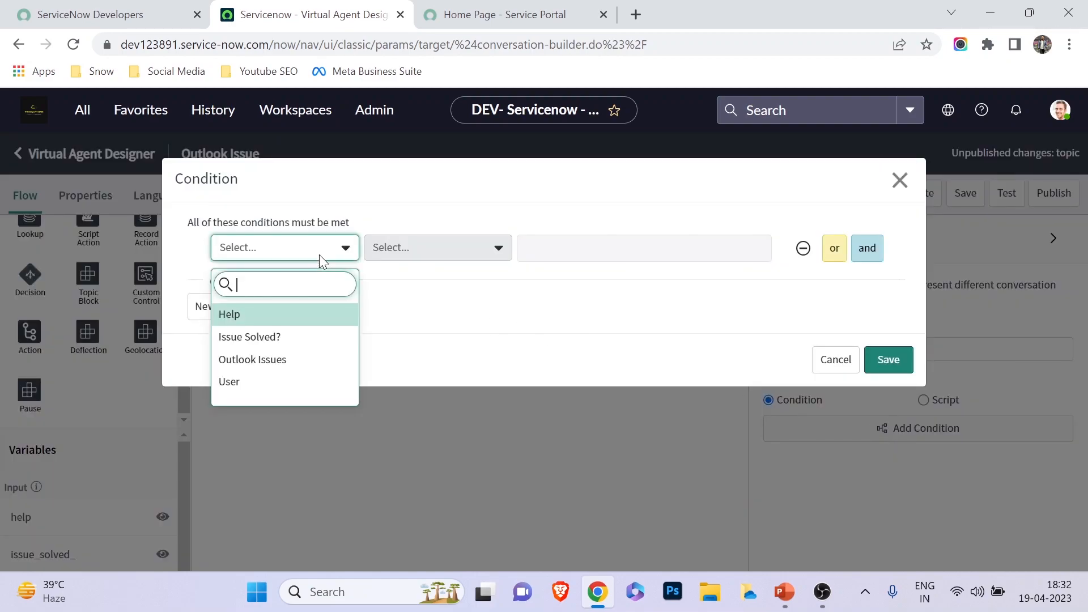
pyautogui.click(283, 315)
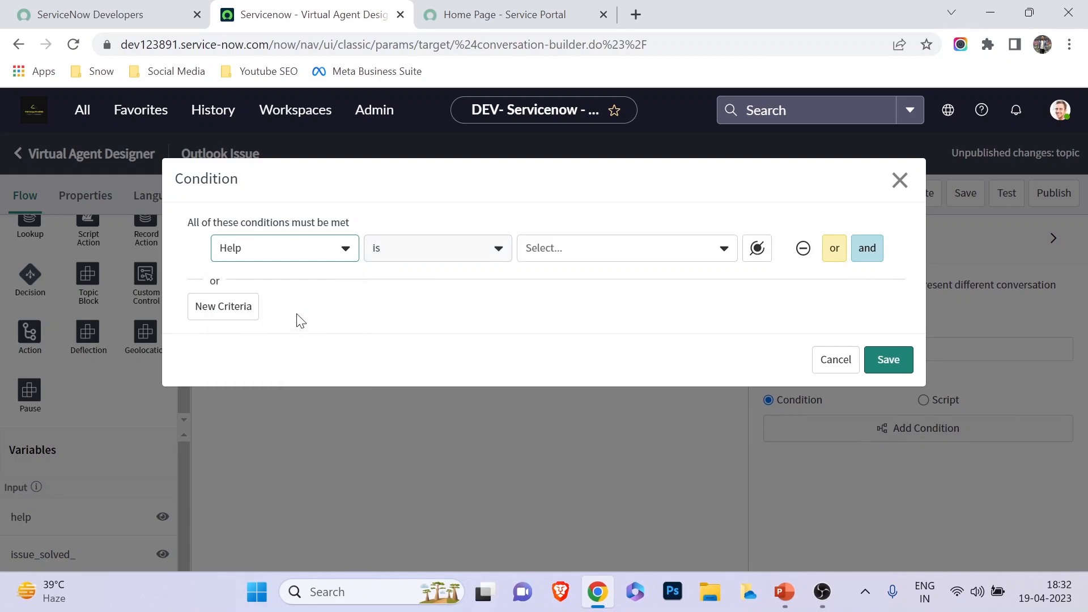
pyautogui.click(629, 248)
pyautogui.click(601, 336)
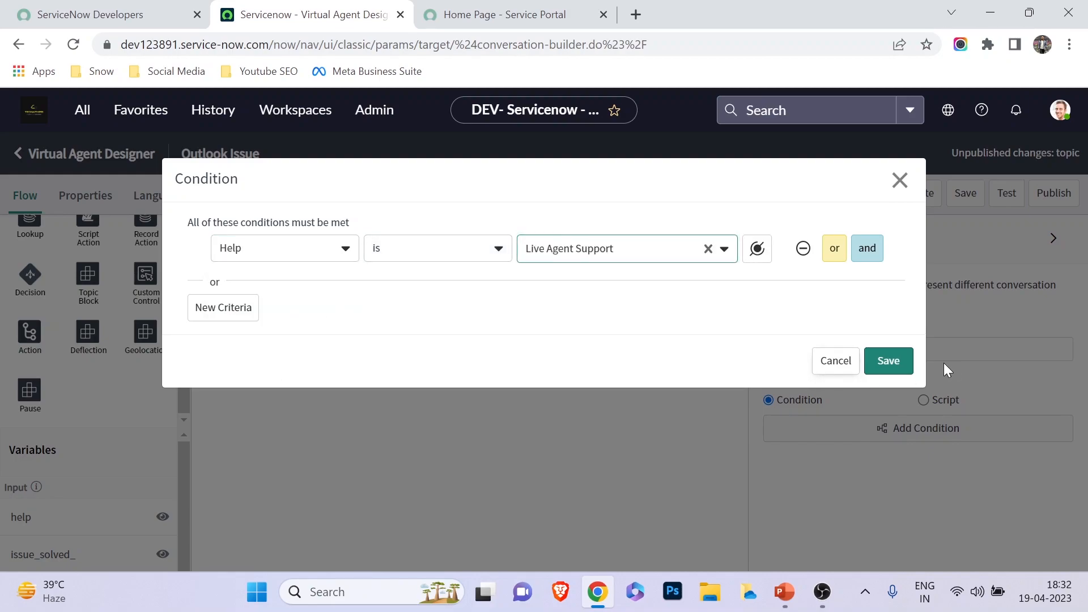
pyautogui.click(887, 359)
pyautogui.click(964, 200)
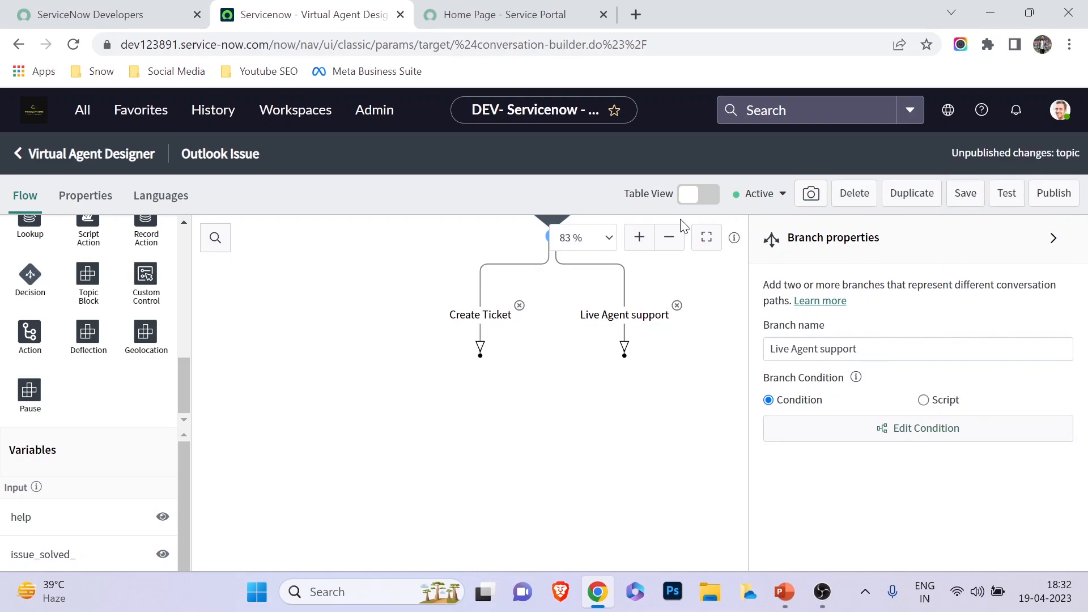
# - Add a Topic Block utility to the end of the Create Ticket branch
pyautogui.moveTo(523, 413); pyautogui.dragTo(406, 429)
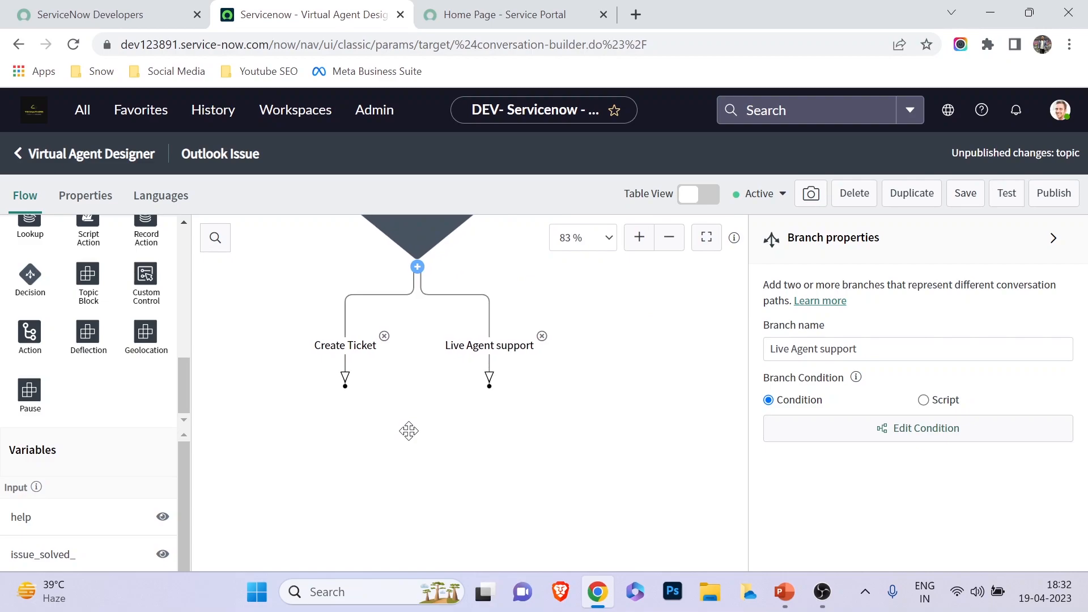
pyautogui.click(358, 346)
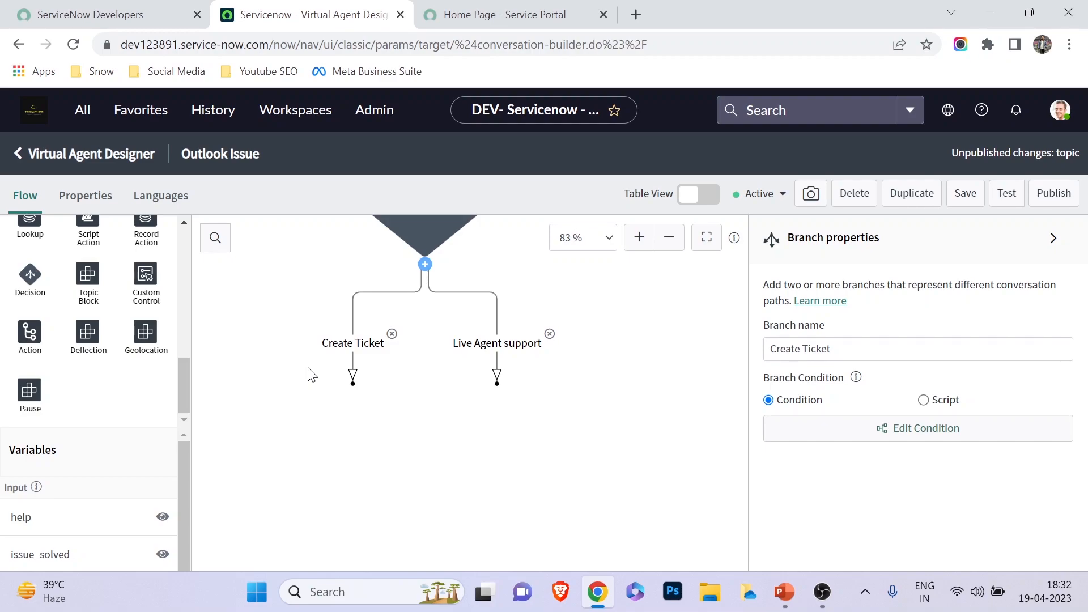
pyautogui.scroll(2, 122, 343)
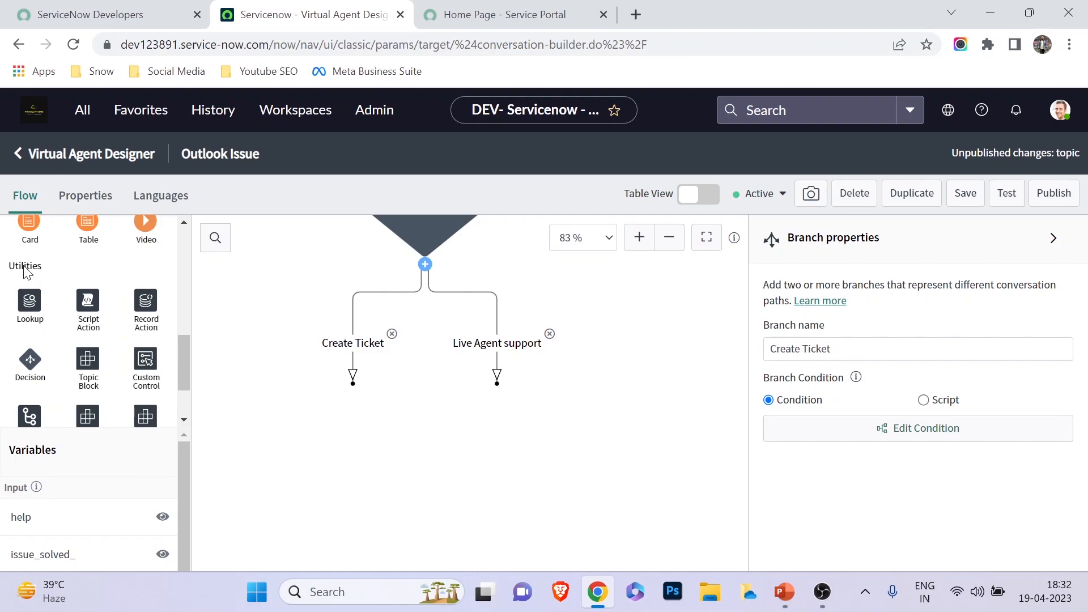
pyautogui.moveTo(86, 377); pyautogui.dragTo(348, 354)
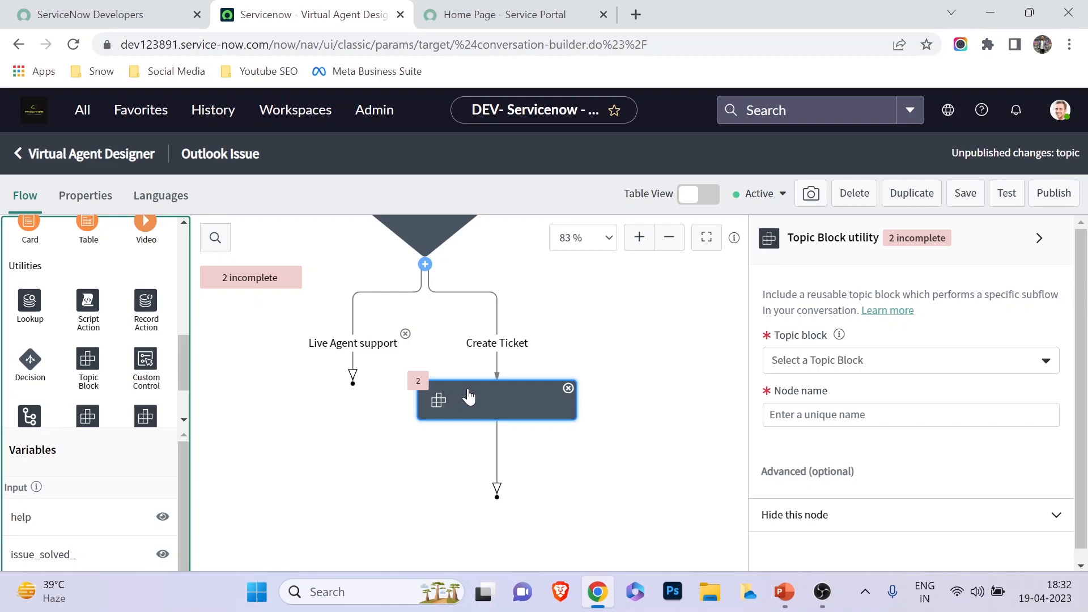
# - Browse the topic blocks available for the new utility node without choosing one, and reselect the node
pyautogui.click(841, 362)
pyautogui.scroll(-10, 852, 517)
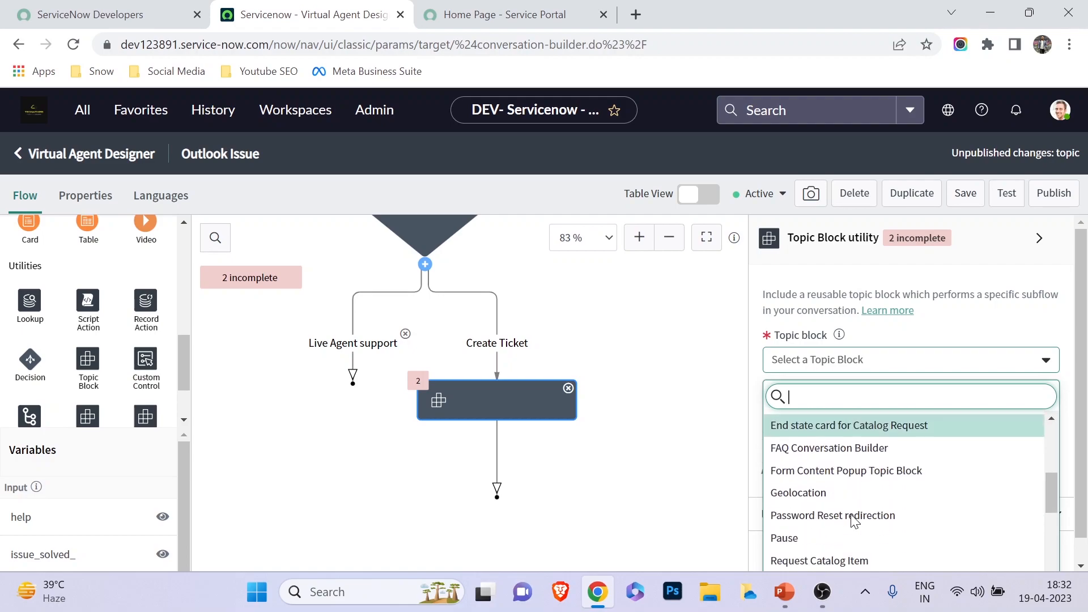
pyautogui.scroll(-1, 850, 517)
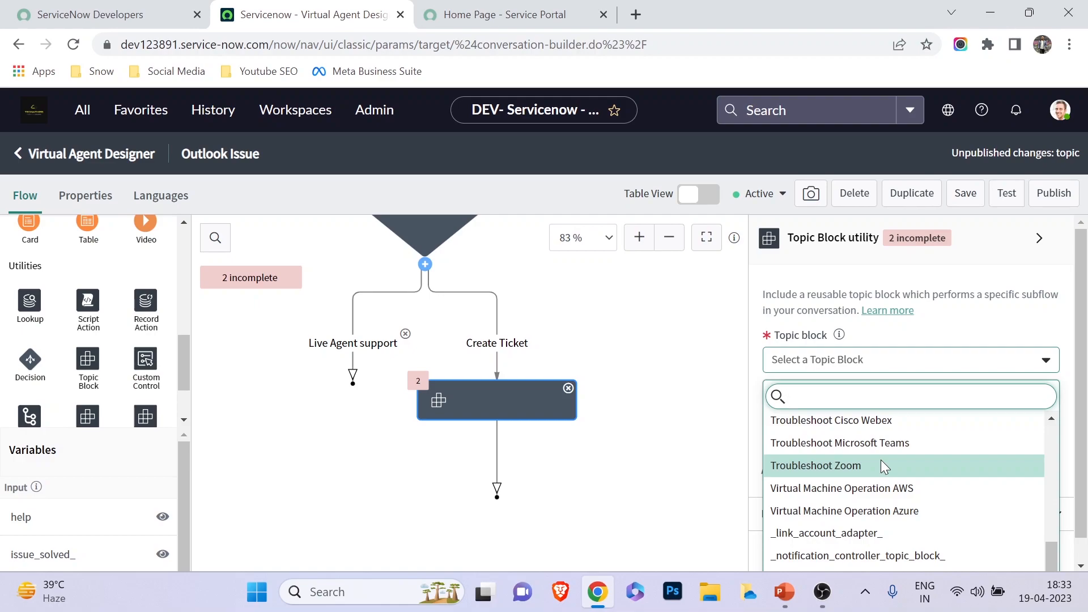
pyautogui.click(706, 342)
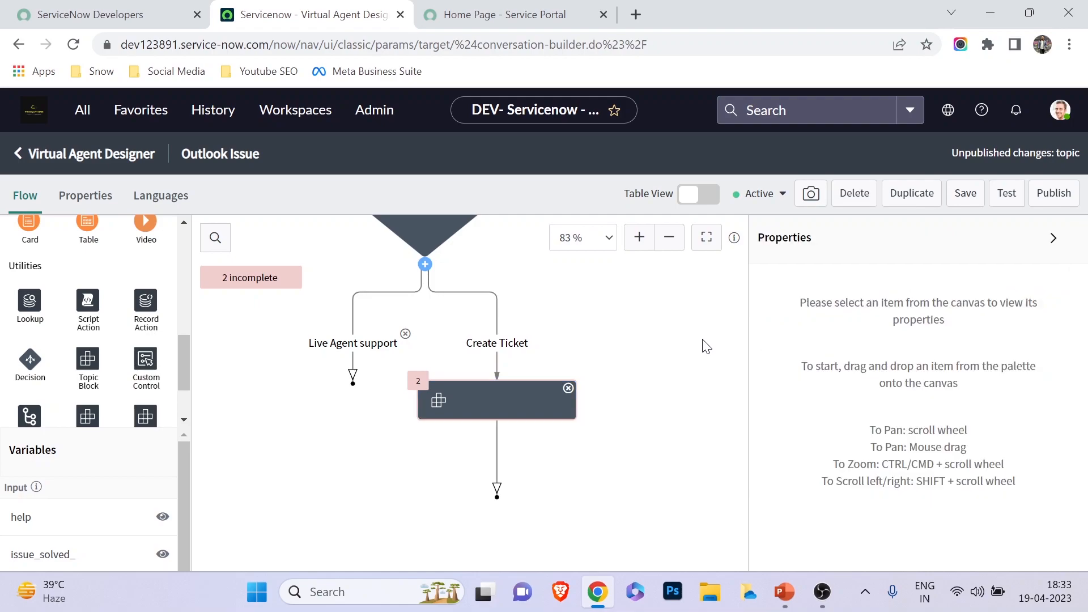
pyautogui.click(513, 411)
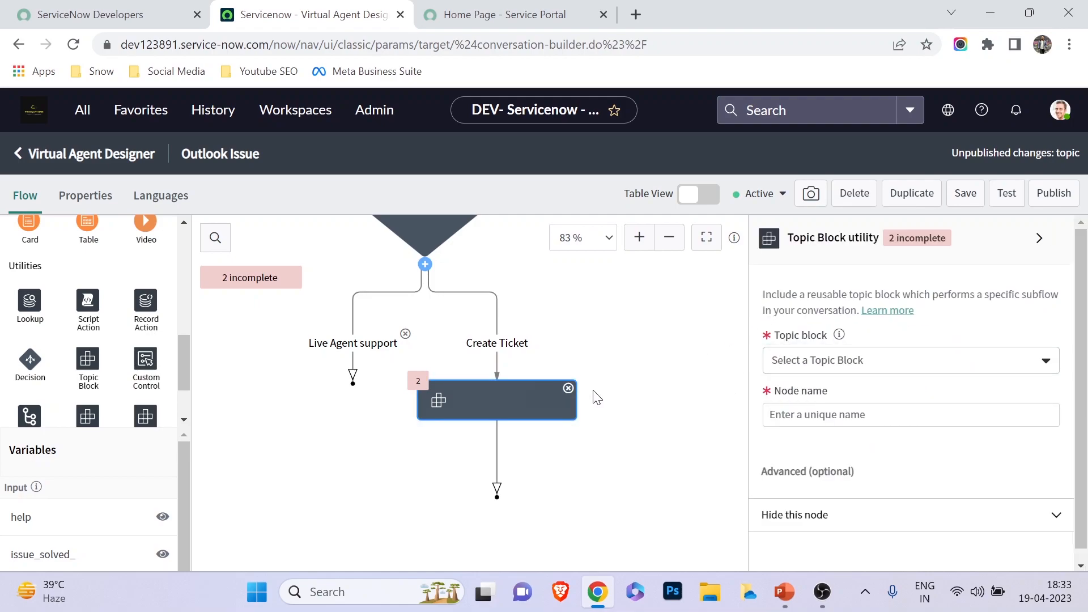
# - Open Virtual Agent Designer in a duplicate browser tab and filter its topic list by the type Topic Blocks
pyautogui.rightClick(274, 13)
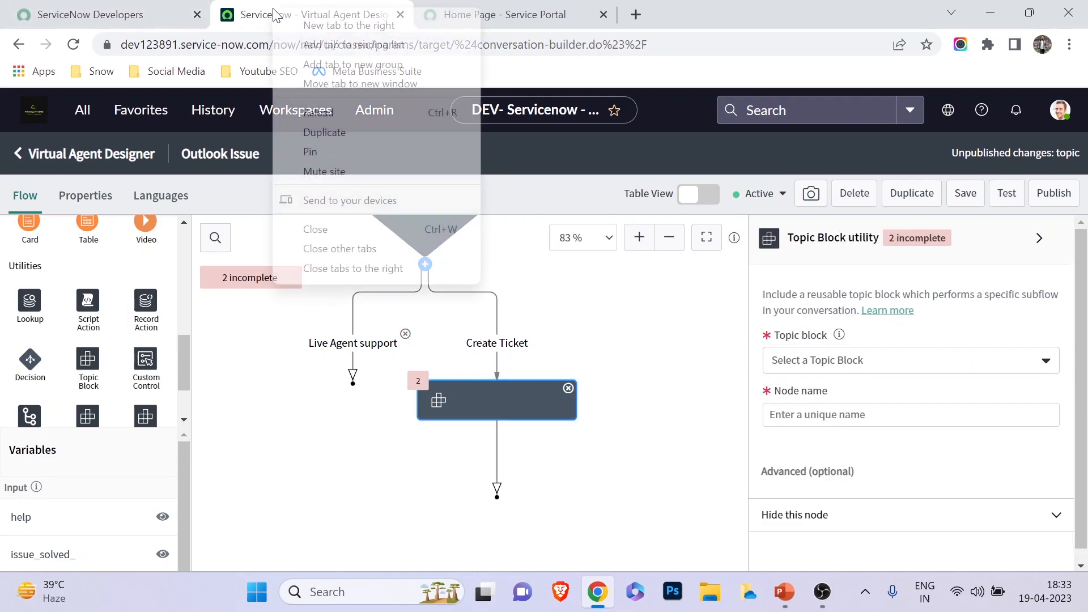
pyautogui.click(324, 134)
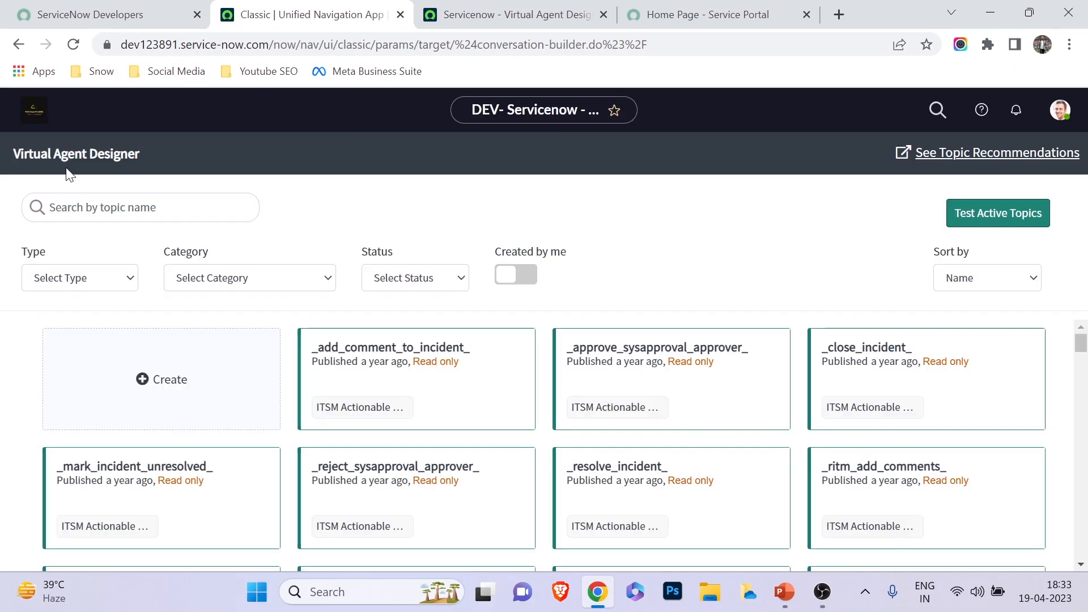
pyautogui.click(113, 286)
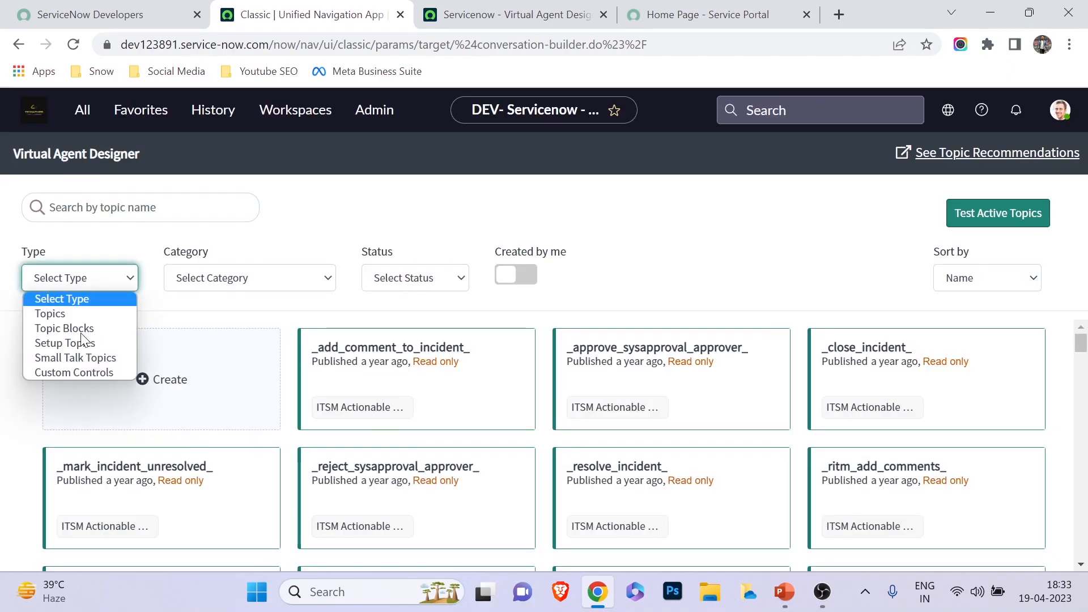
pyautogui.click(72, 330)
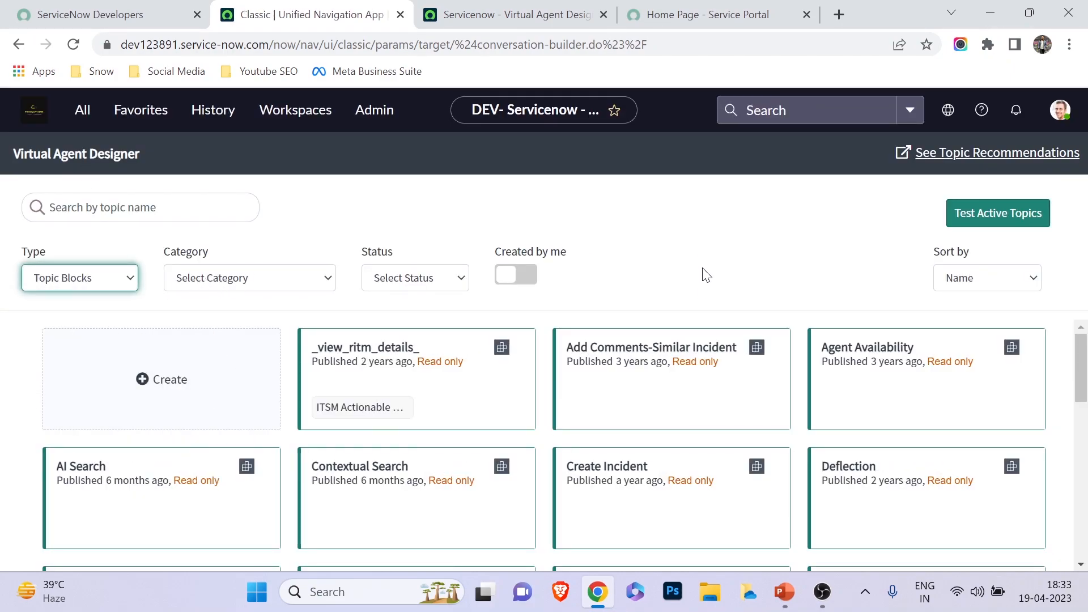
# - Look through the list of topic blocks for one that creates an incident
pyautogui.scroll(-5, 697, 363)
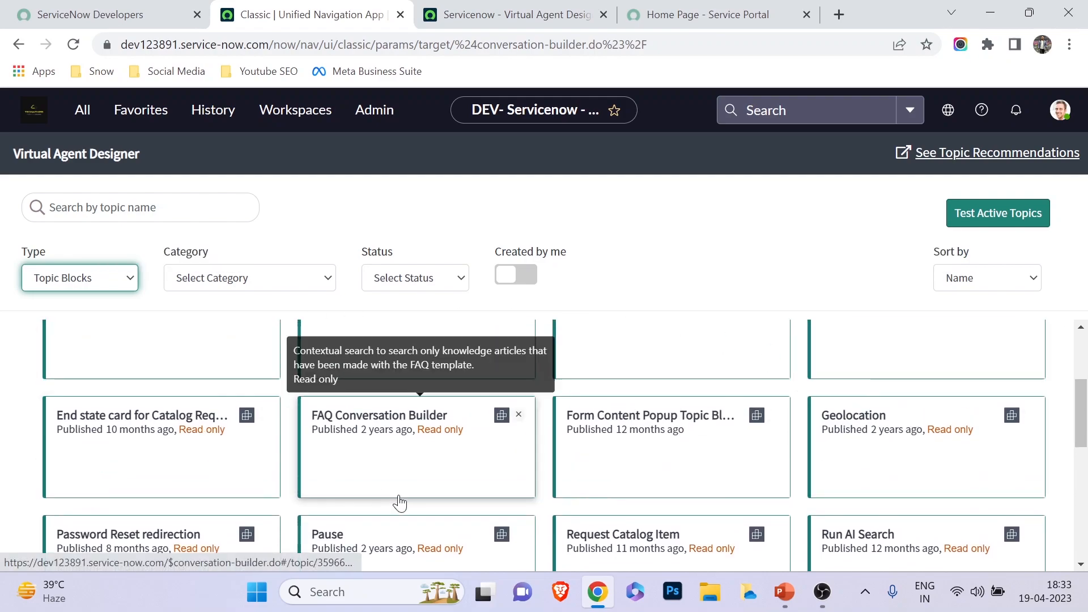
pyautogui.scroll(-7, 514, 510)
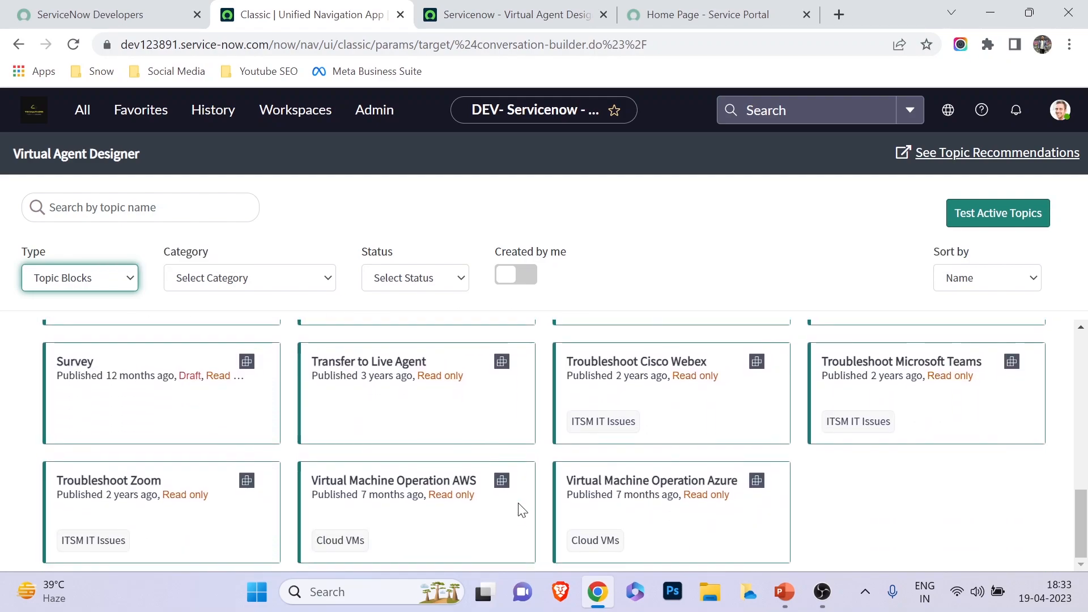
pyautogui.scroll(2, 433, 417)
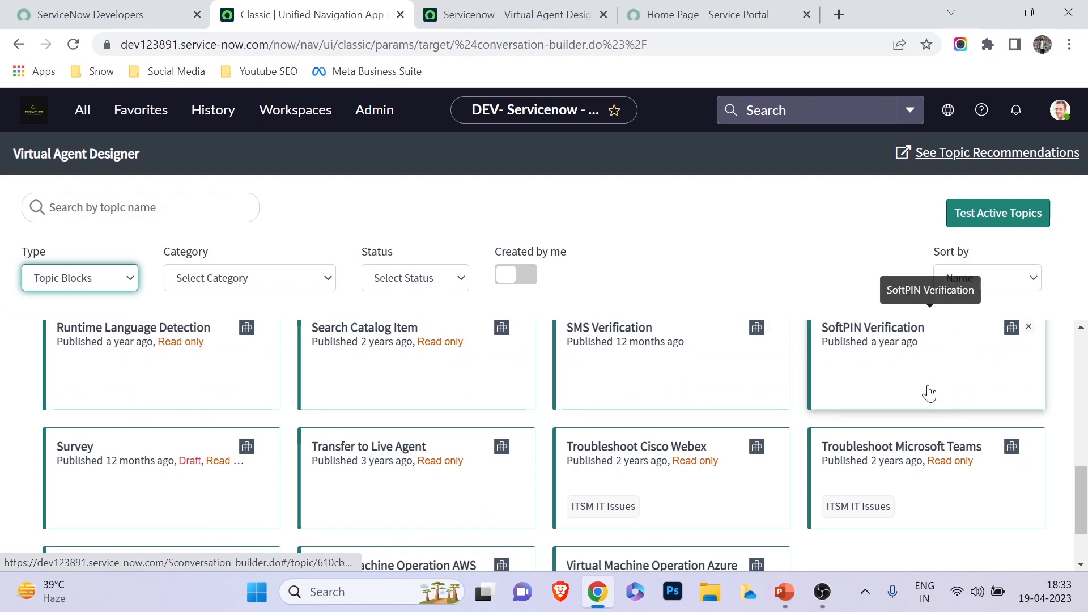
pyautogui.scroll(-2, 566, 399)
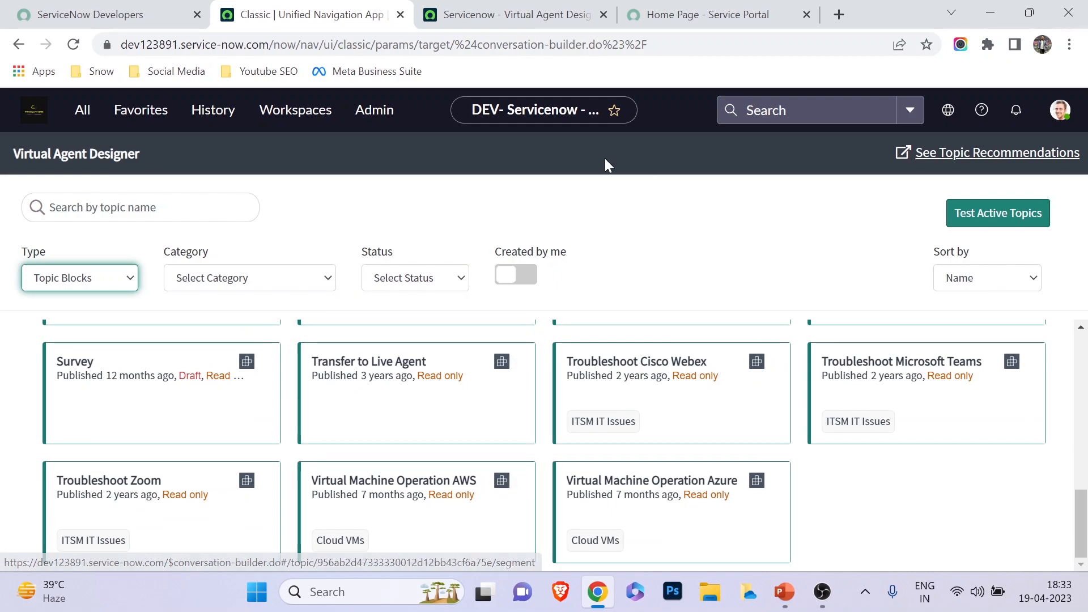
pyautogui.click(493, 14)
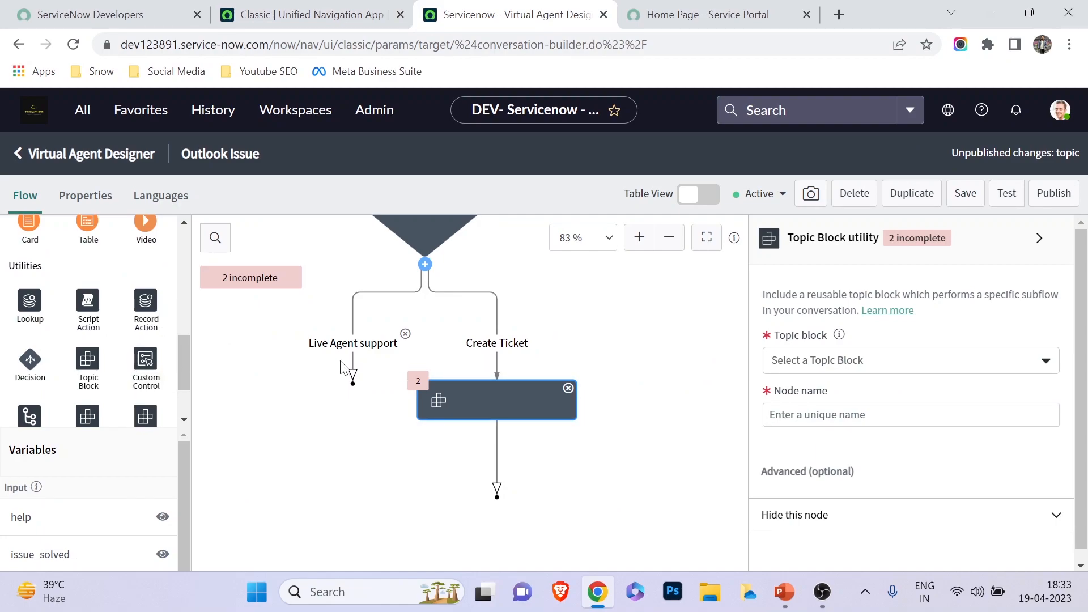
pyautogui.click(342, 11)
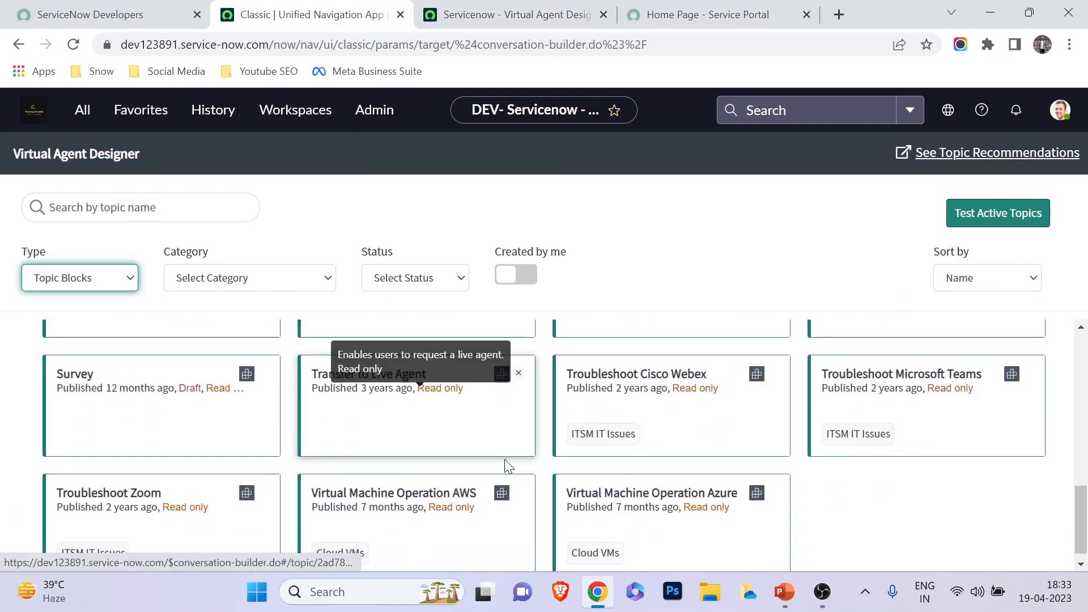
pyautogui.scroll(10, 505, 466)
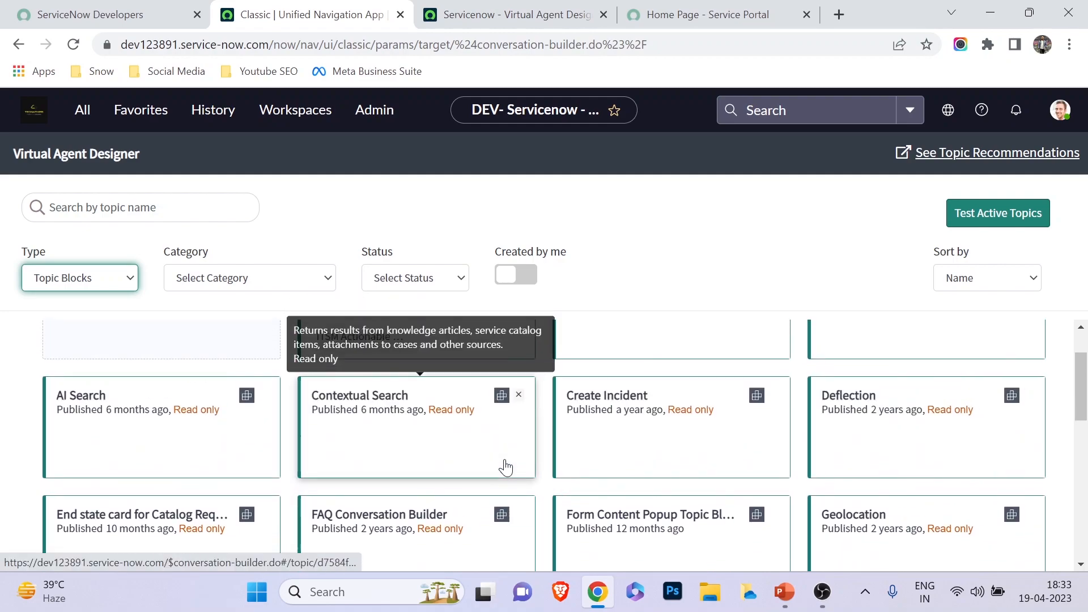
pyautogui.scroll(1, 506, 468)
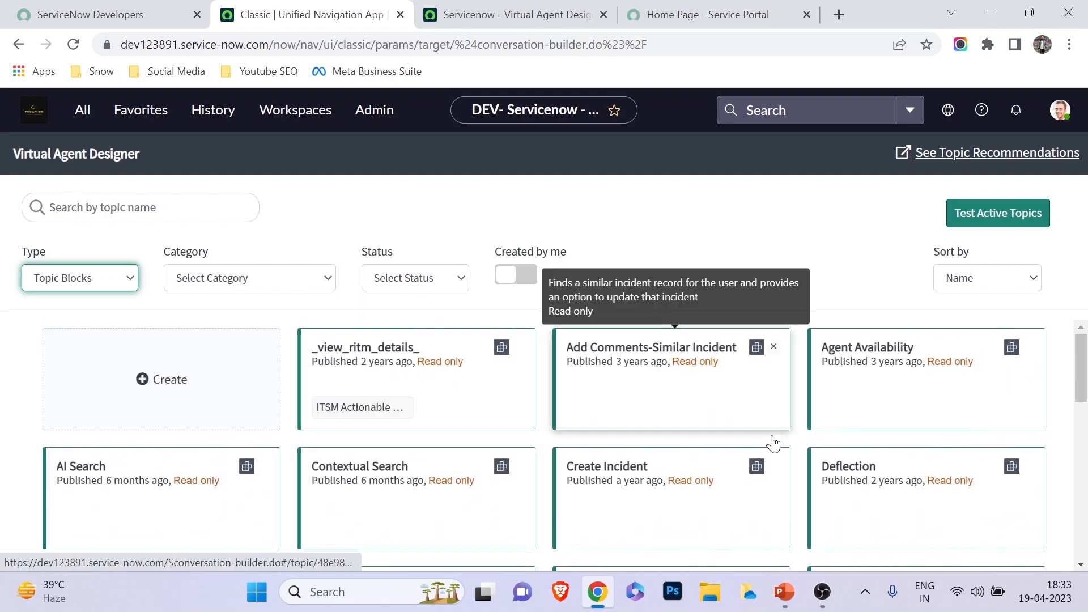
# - Open the read-only Create Incident topic block and duplicate it under the name Create INC
pyautogui.click(606, 498)
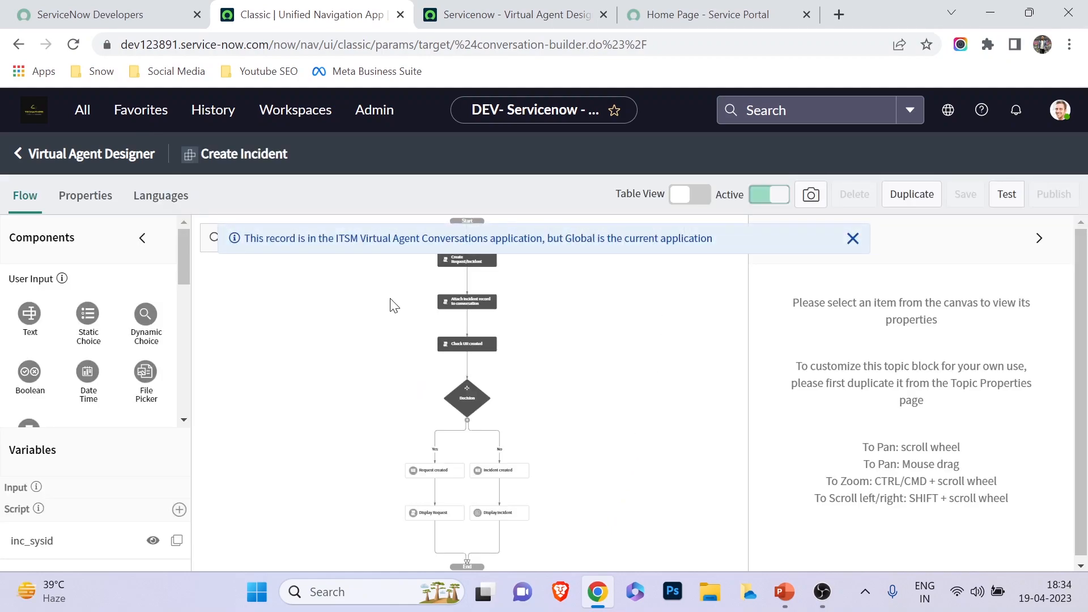
pyautogui.click(852, 238)
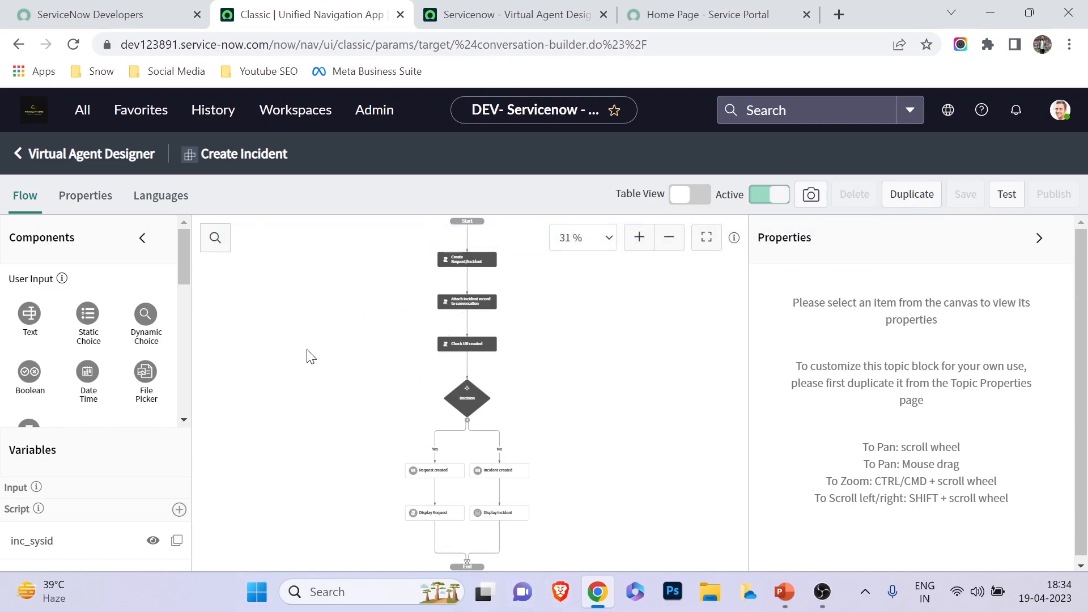
pyautogui.click(911, 195)
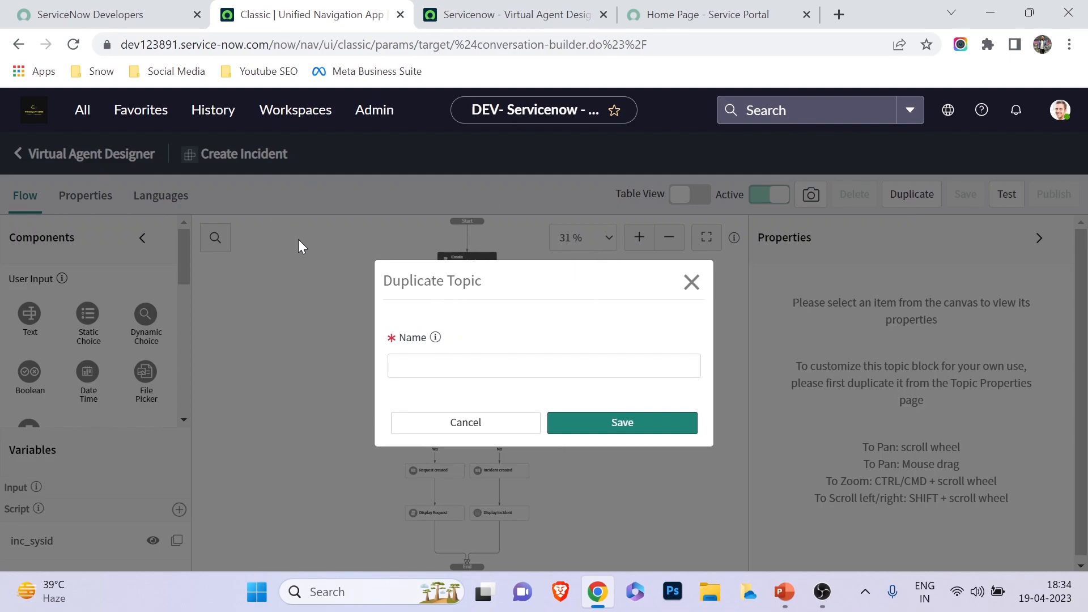
pyautogui.click(458, 367)
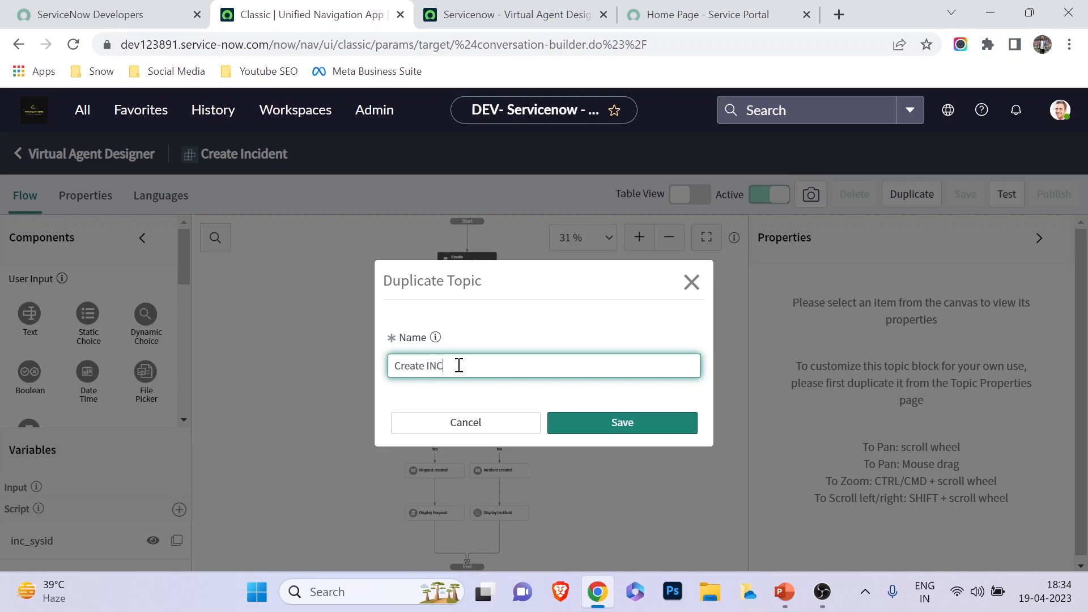
pyautogui.write('Create INC')
pyautogui.click(566, 430)
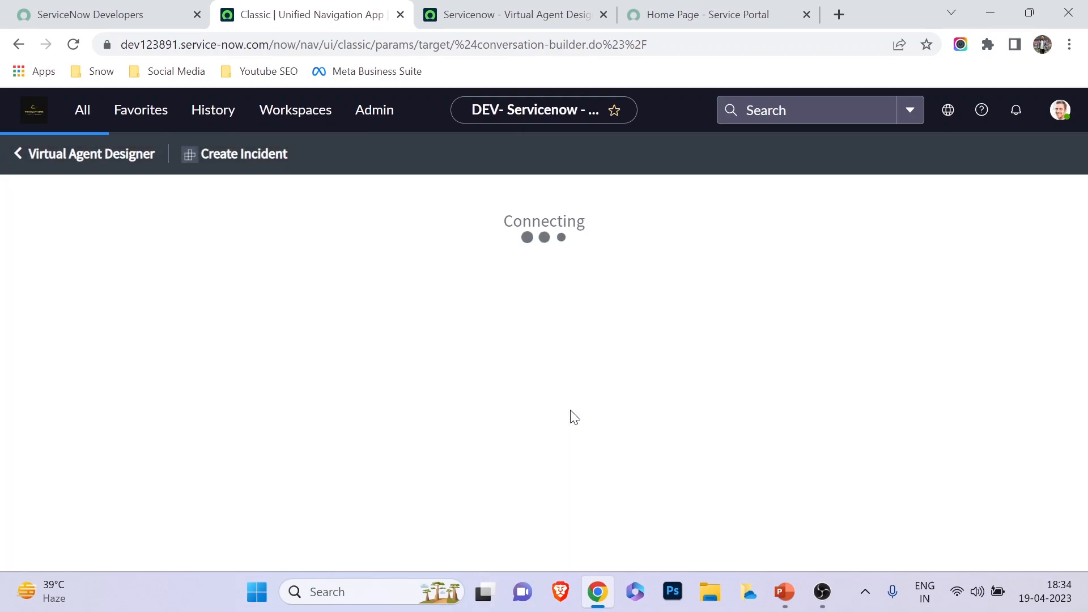
# - Examine the basic properties of the Create INC topic block and the beginning of its flow
pyautogui.scroll(-3, 286, 371)
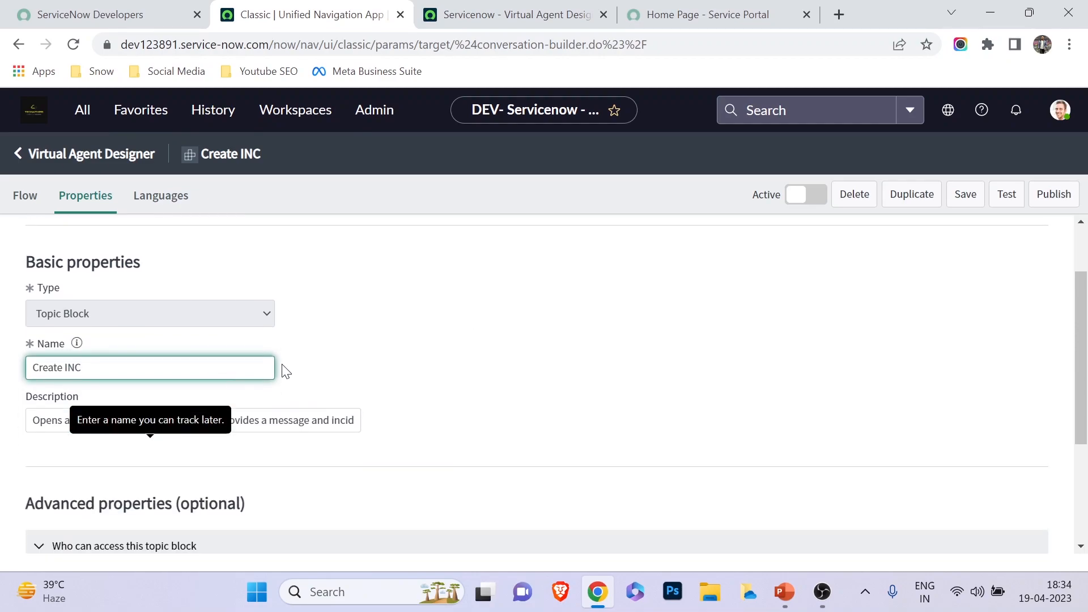
pyautogui.scroll(-2, 290, 370)
pyautogui.scroll(5, 391, 341)
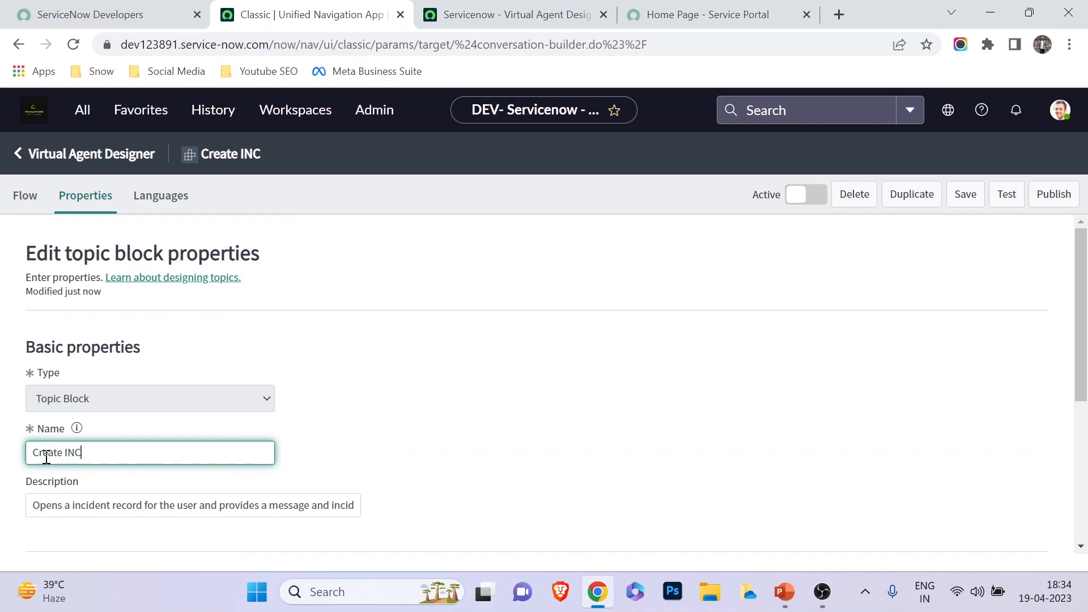
pyautogui.click(30, 204)
pyautogui.click(639, 237)
pyautogui.click(639, 237)
pyautogui.scroll(2, 578, 362)
pyautogui.scroll(2, 578, 368)
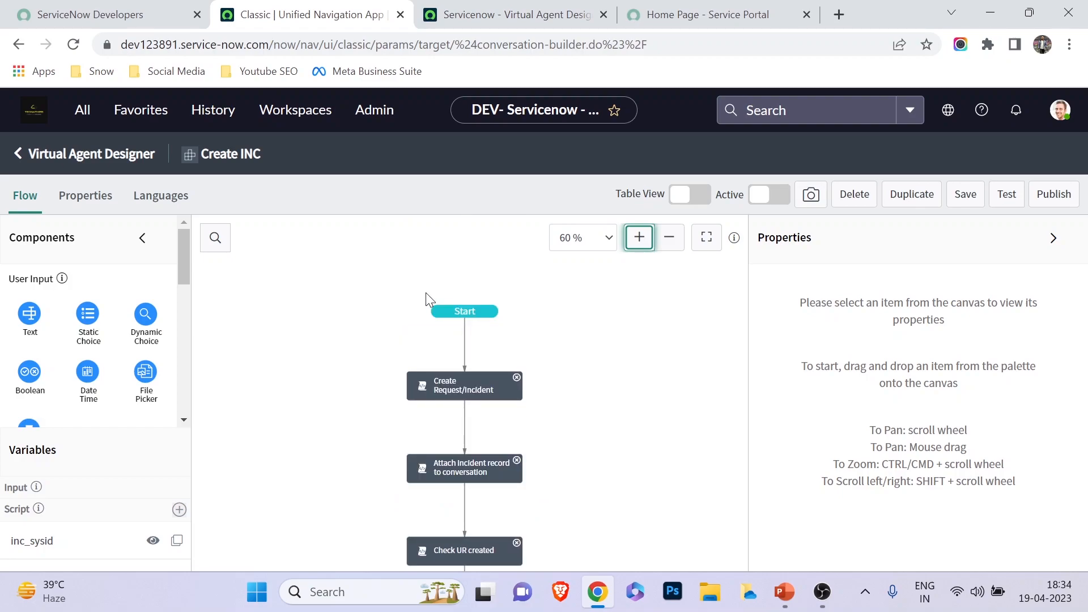
# - Examine the input parameters of the Create INC block's Start node, relating them to the calling Outlook Issue topic
pyautogui.click(454, 312)
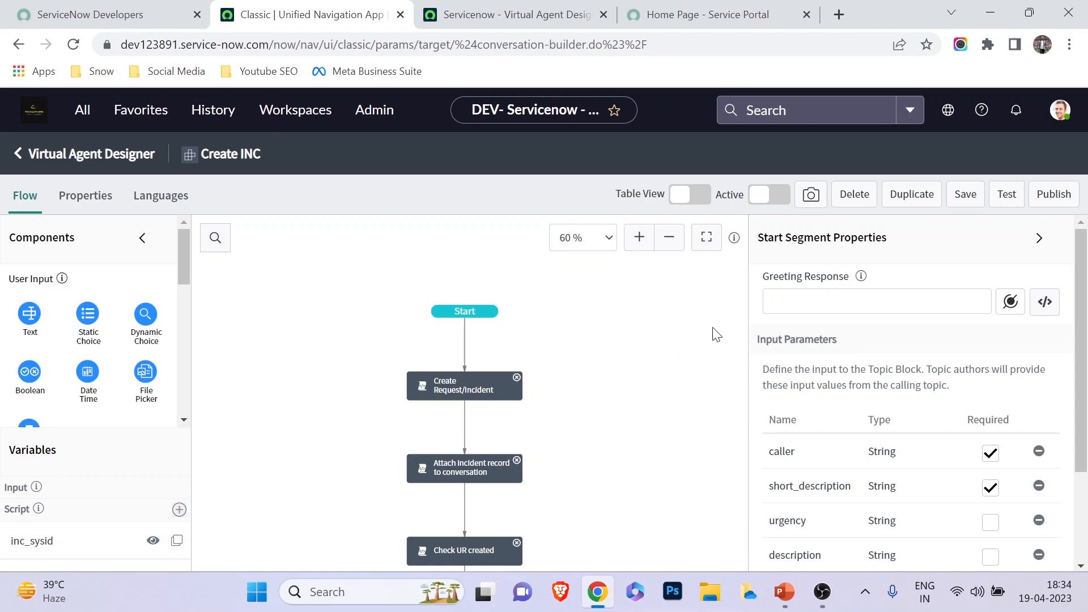
pyautogui.tripleClick(782, 340)
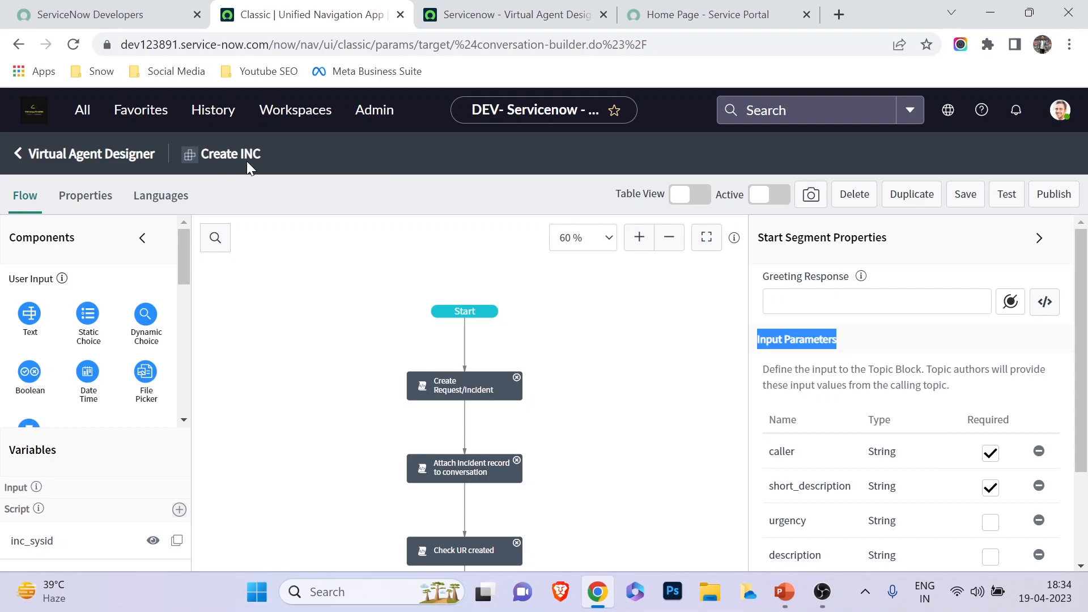
pyautogui.click(499, 14)
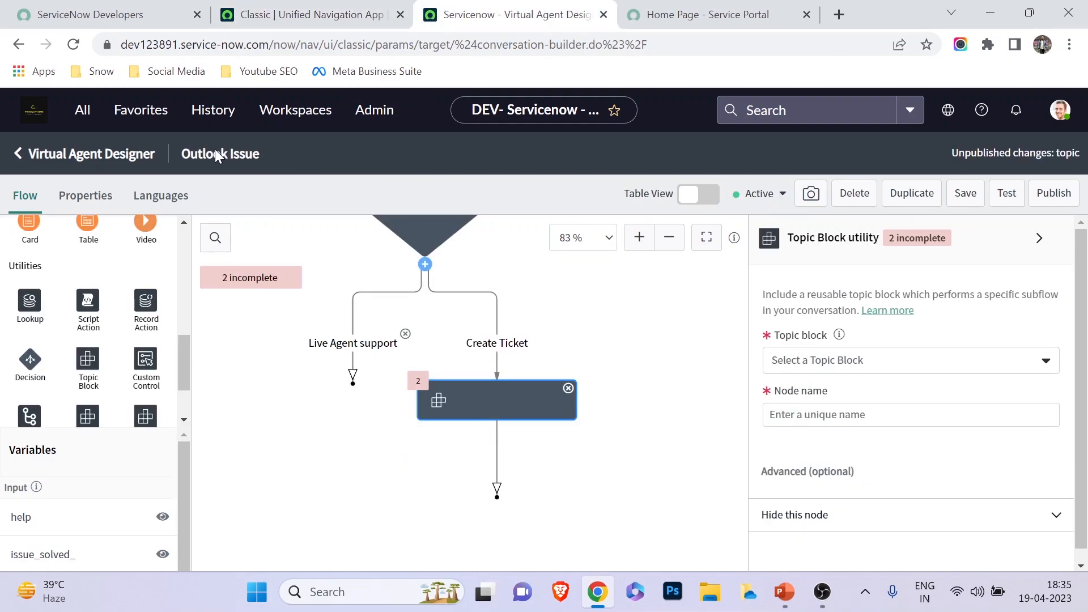
pyautogui.click(368, 14)
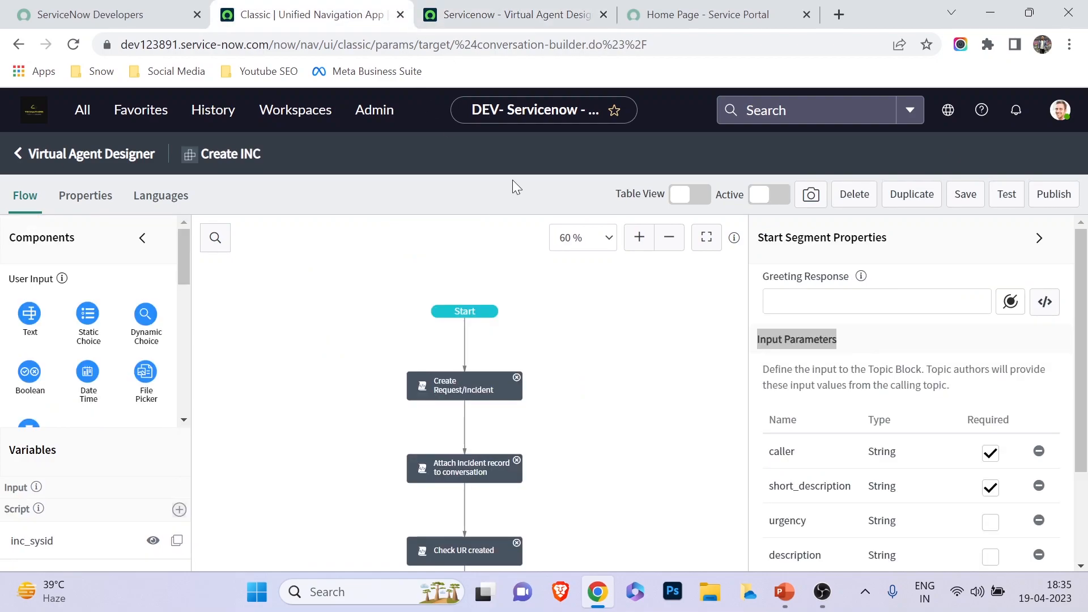
pyautogui.click(822, 369)
pyautogui.doubleClick(871, 370)
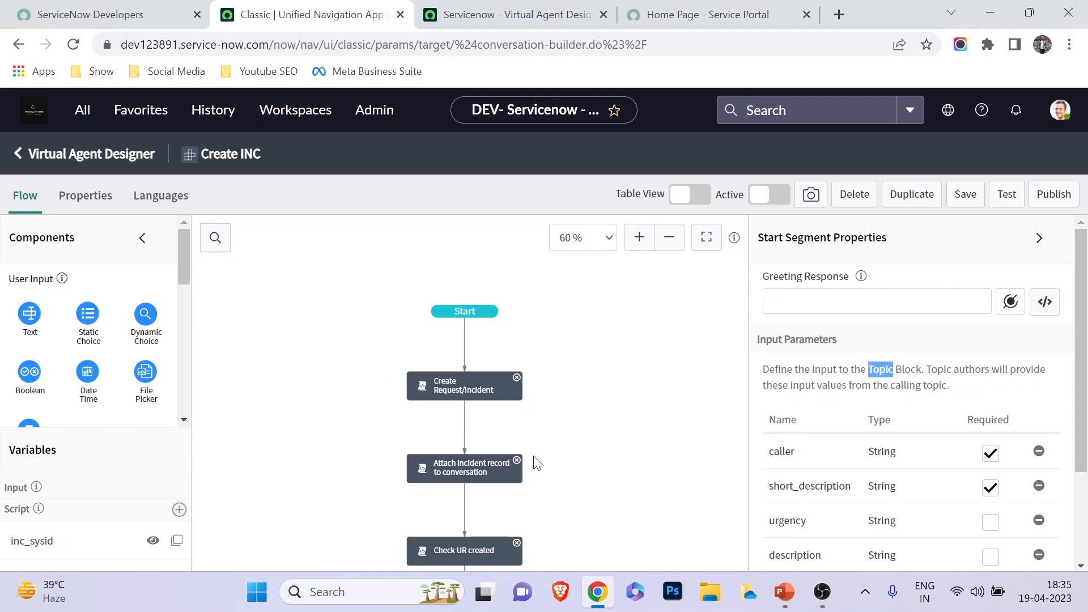
# - In the Outlook Issue topic, assign the Create Incident topic block to the empty node in the Create Ticket branch
pyautogui.hotkey('ctrl', 'Tab')
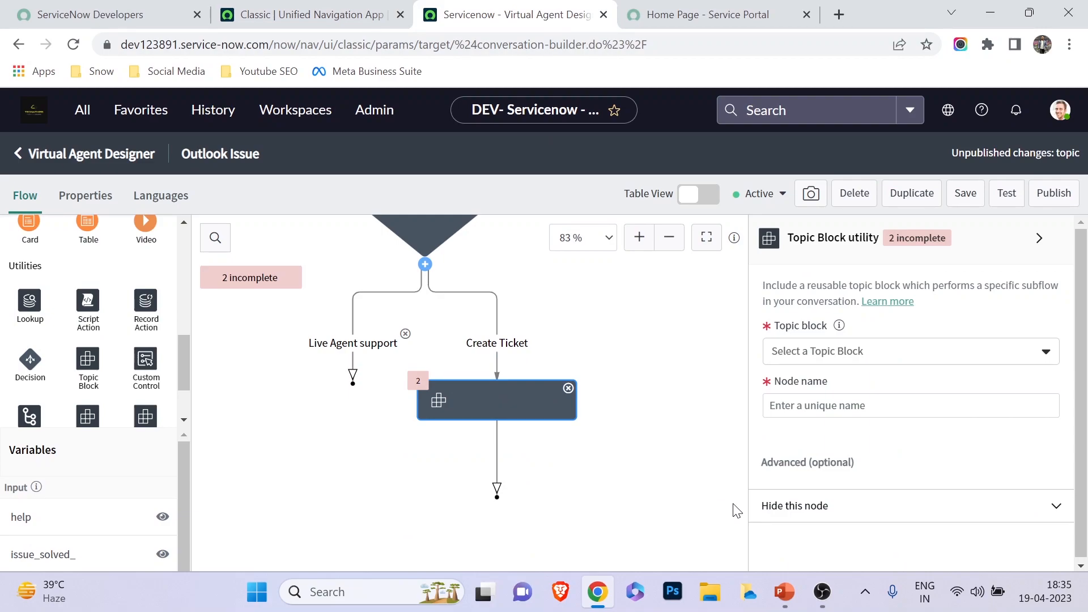
pyautogui.click(838, 352)
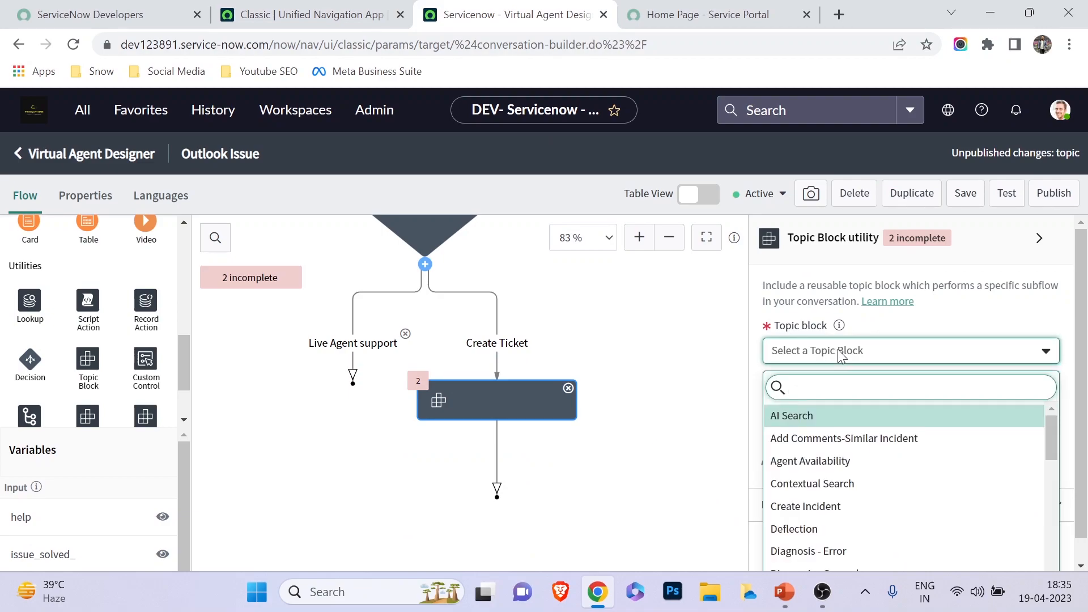
pyautogui.write('creat')
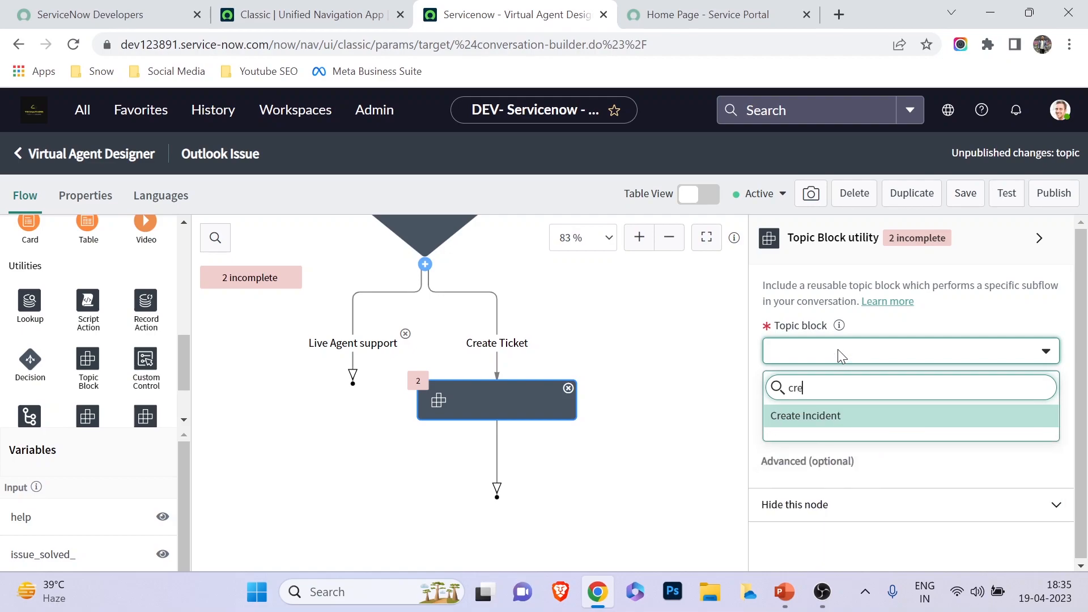
pyautogui.click(871, 415)
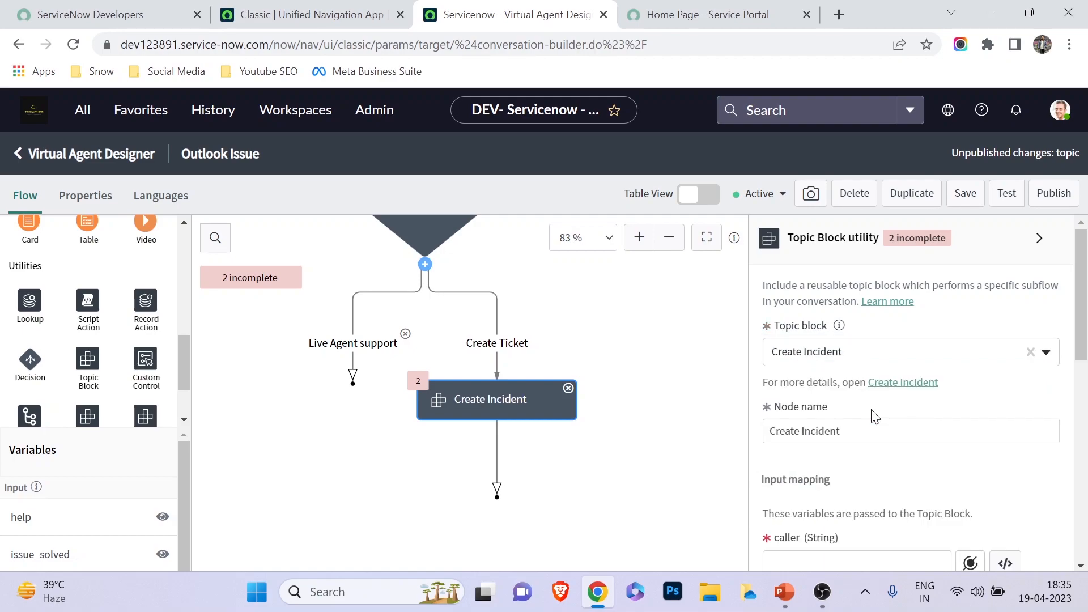
# - Compare the Create INC block's input parameters with the input mapping of the Create Incident node in Outlook Issue
pyautogui.click(331, 11)
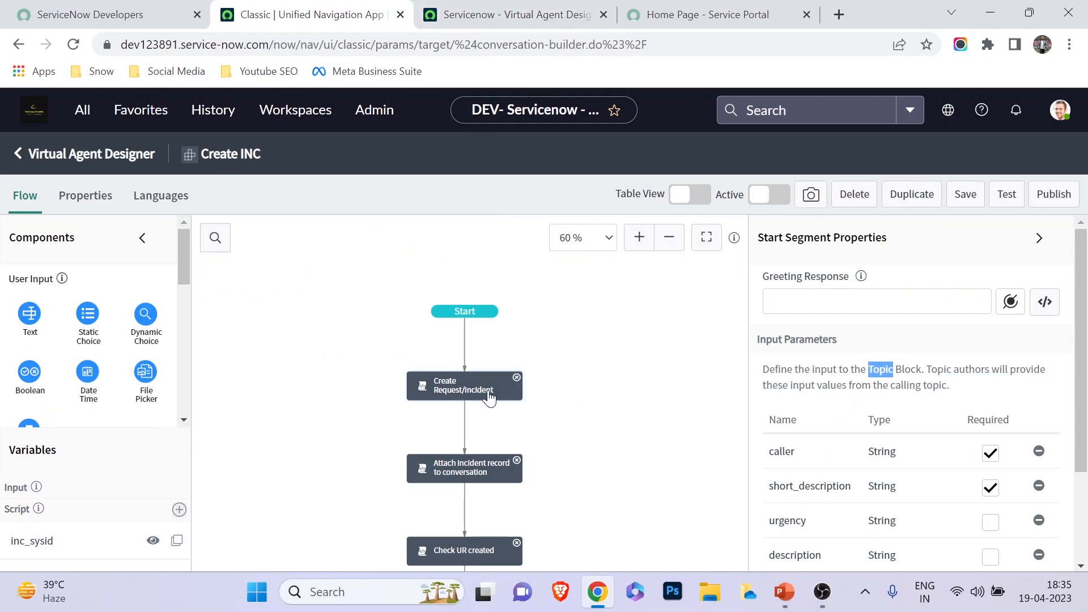
pyautogui.click(455, 7)
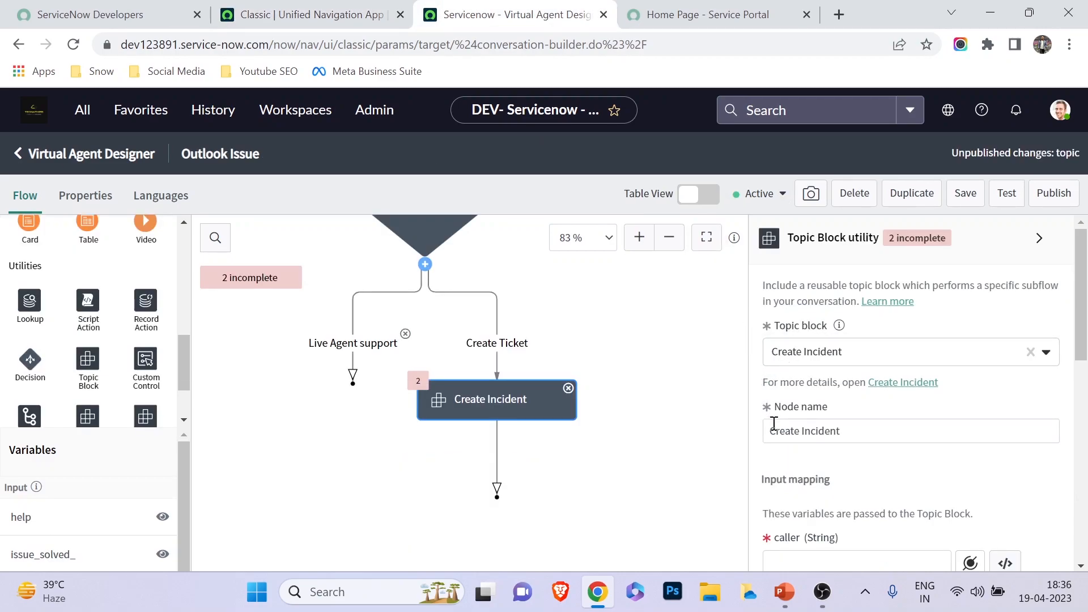
pyautogui.scroll(-2, 765, 423)
pyautogui.scroll(-3, 816, 407)
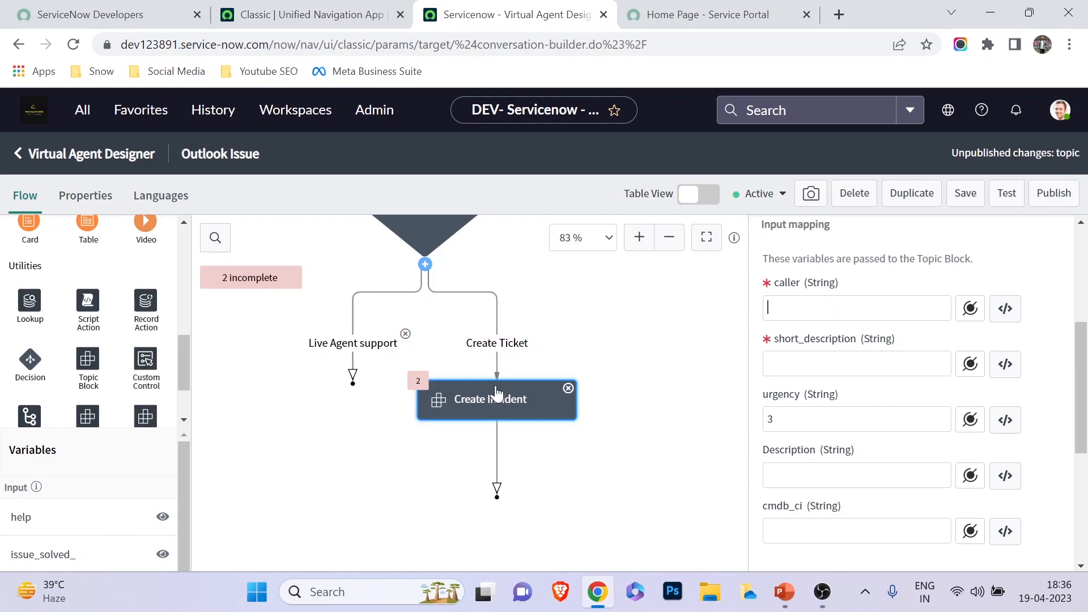
# - Review the Outlook Issue flow and the link settings of the Knowledge Guide node in the Add-ins issue branch
pyautogui.scroll(4, 487, 391)
pyautogui.scroll(-2, 458, 349)
pyautogui.scroll(3, 457, 347)
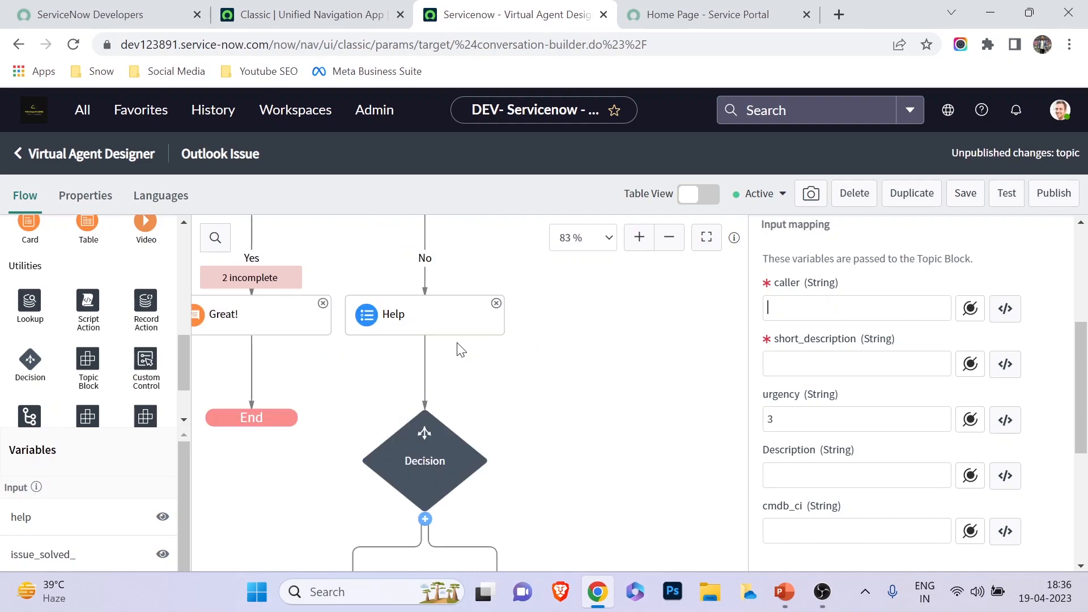
pyautogui.scroll(-3, 566, 389)
pyautogui.hscroll(-2, 566, 388)
pyautogui.moveTo(701, 511); pyautogui.dragTo(652, 487)
pyautogui.click(664, 243)
pyautogui.click(664, 244)
pyautogui.click(664, 244)
pyautogui.scroll(3, 589, 311)
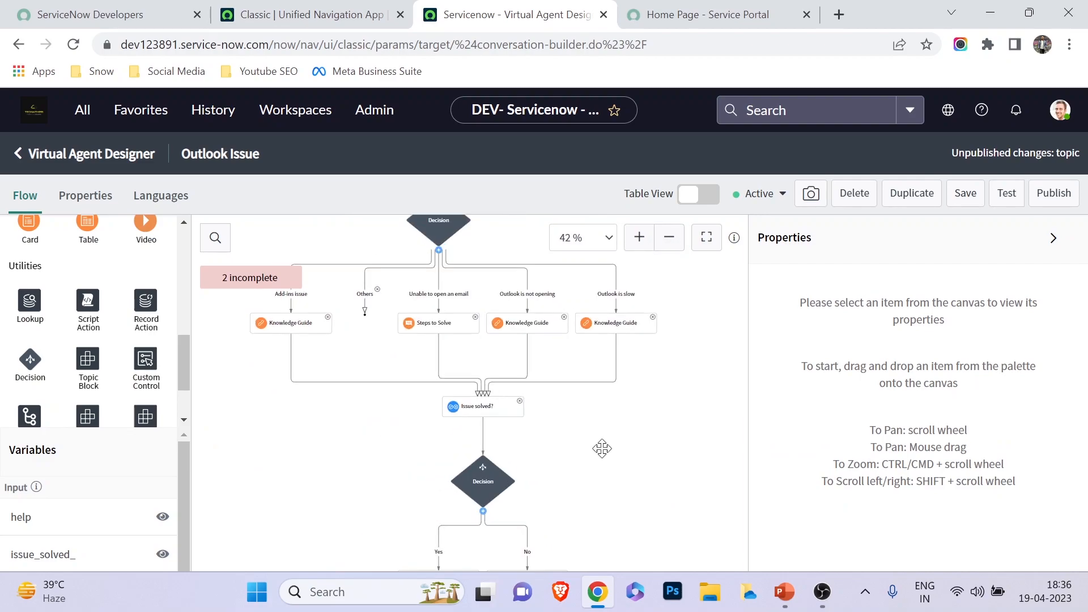
pyautogui.click(306, 326)
pyautogui.scroll(-3, 906, 443)
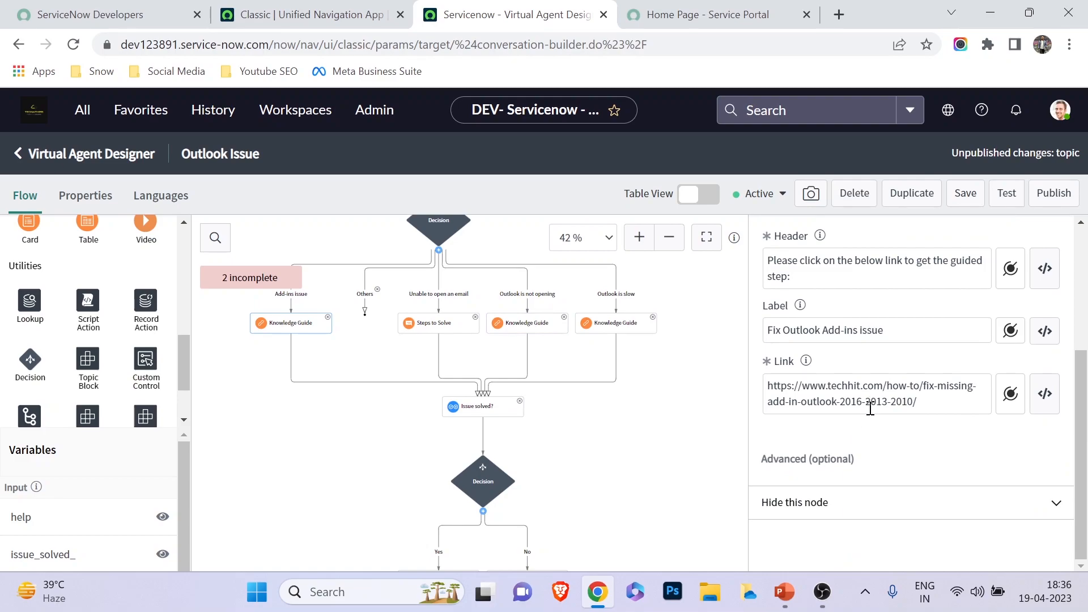
# - Check the prompt of the Issue solved? node and the display names of the Help node's choices
pyautogui.click(457, 405)
pyautogui.scroll(-2, 598, 416)
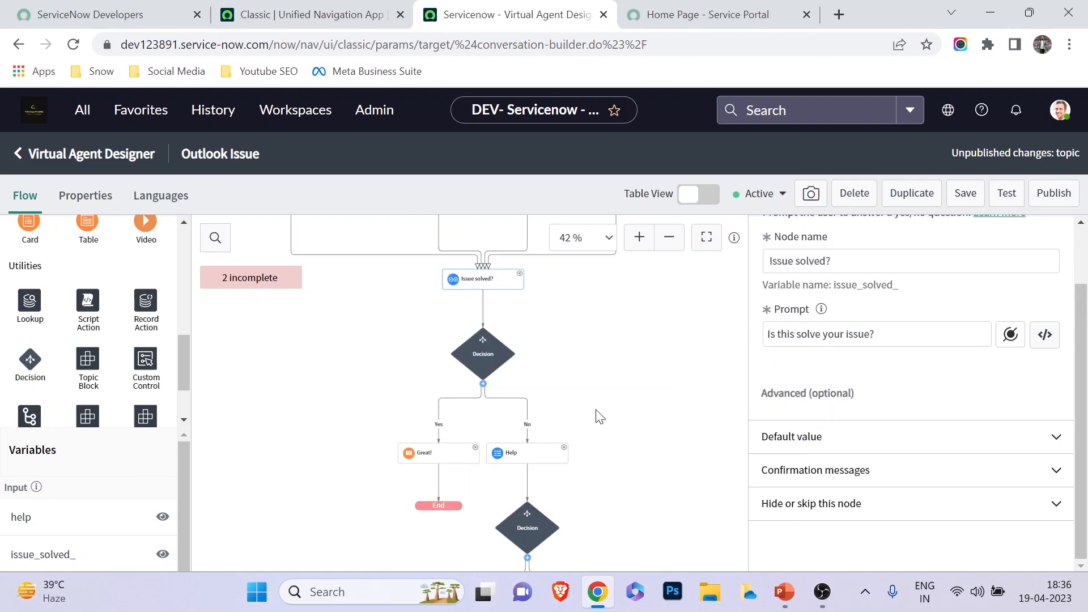
pyautogui.scroll(-2, 598, 408)
pyautogui.click(519, 328)
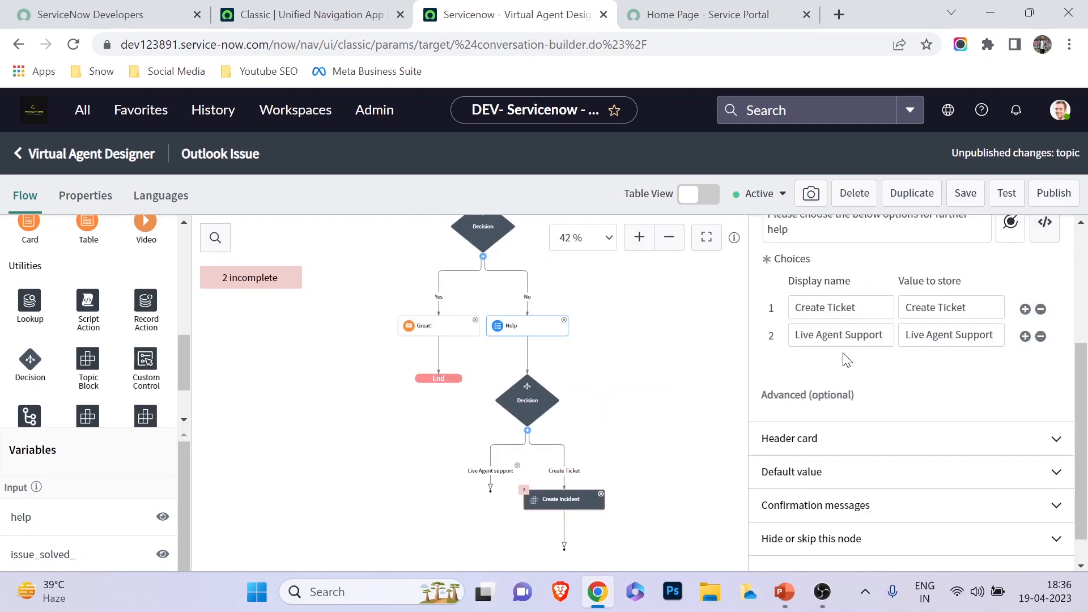
pyautogui.moveTo(872, 307); pyautogui.dragTo(796, 313)
pyautogui.click(881, 340)
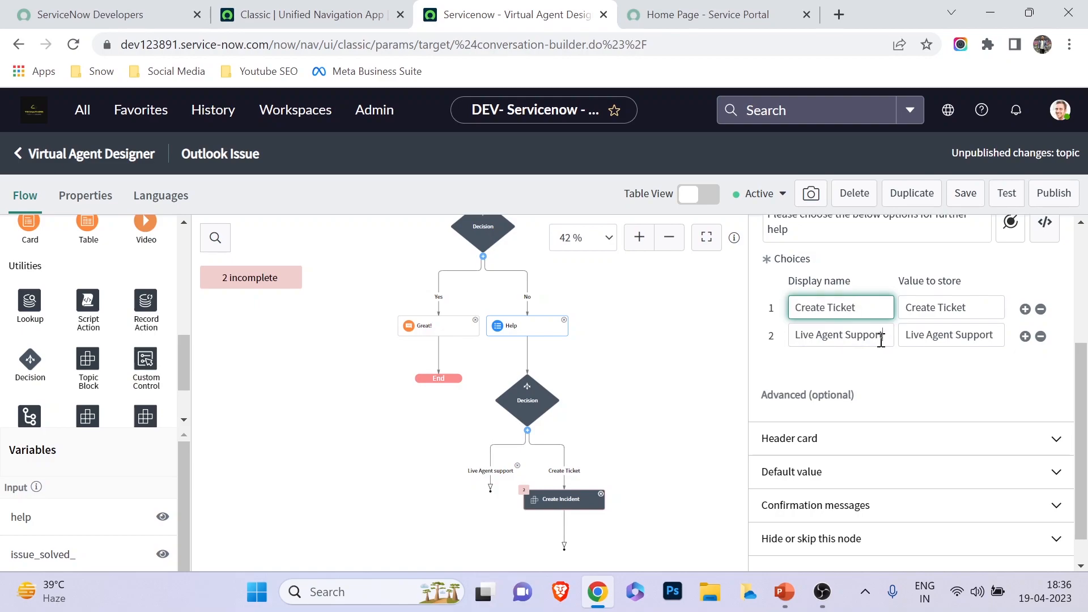
pyautogui.moveTo(881, 340); pyautogui.dragTo(785, 337)
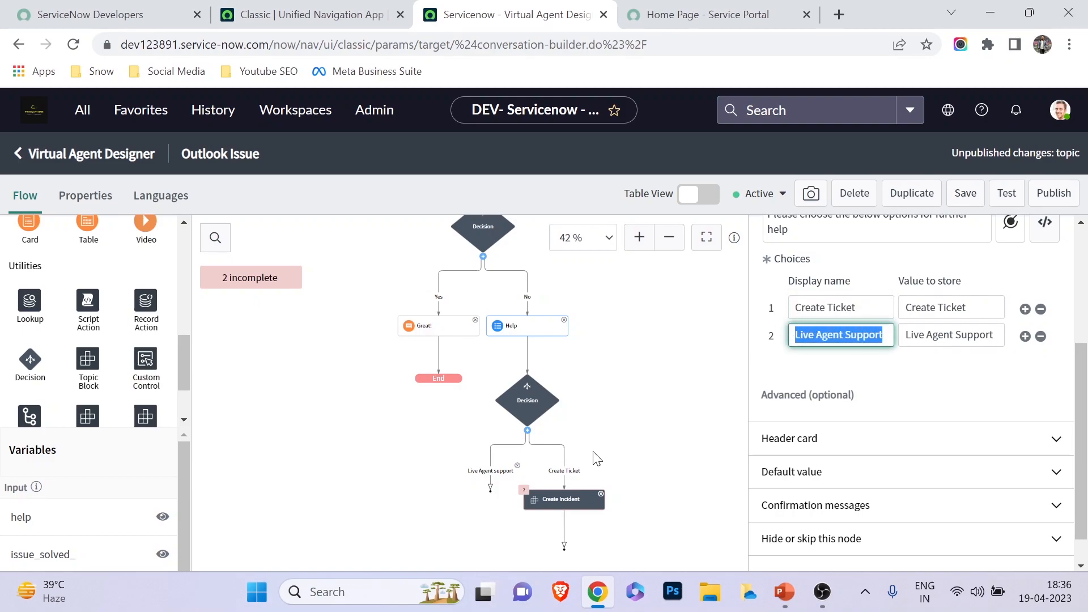
# - Review the input mapping fields of the Create Incident node in the Create Ticket branch
pyautogui.click(559, 501)
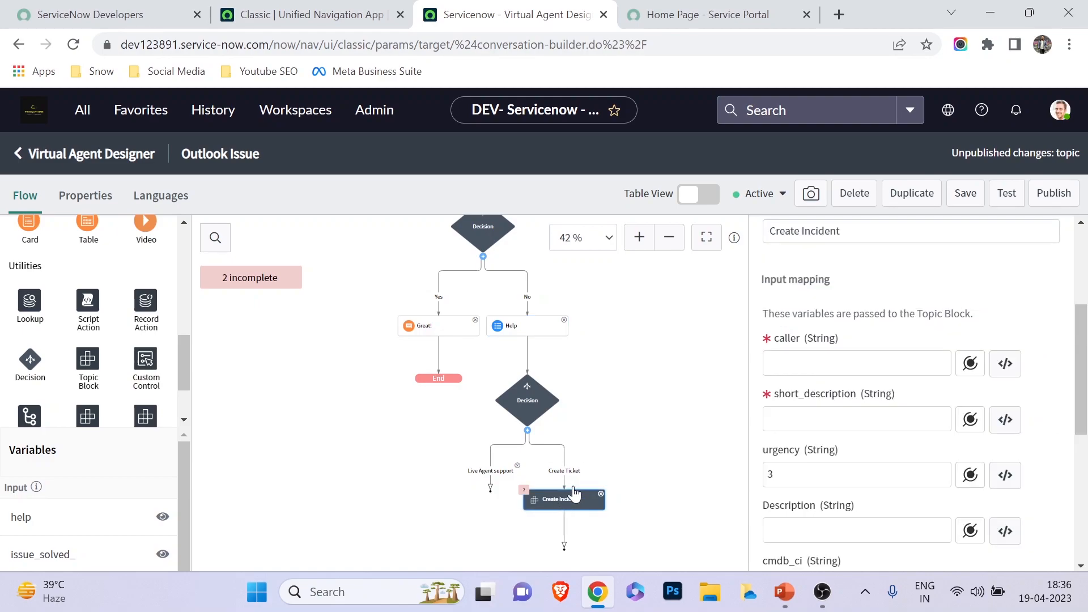
pyautogui.scroll(2, 844, 402)
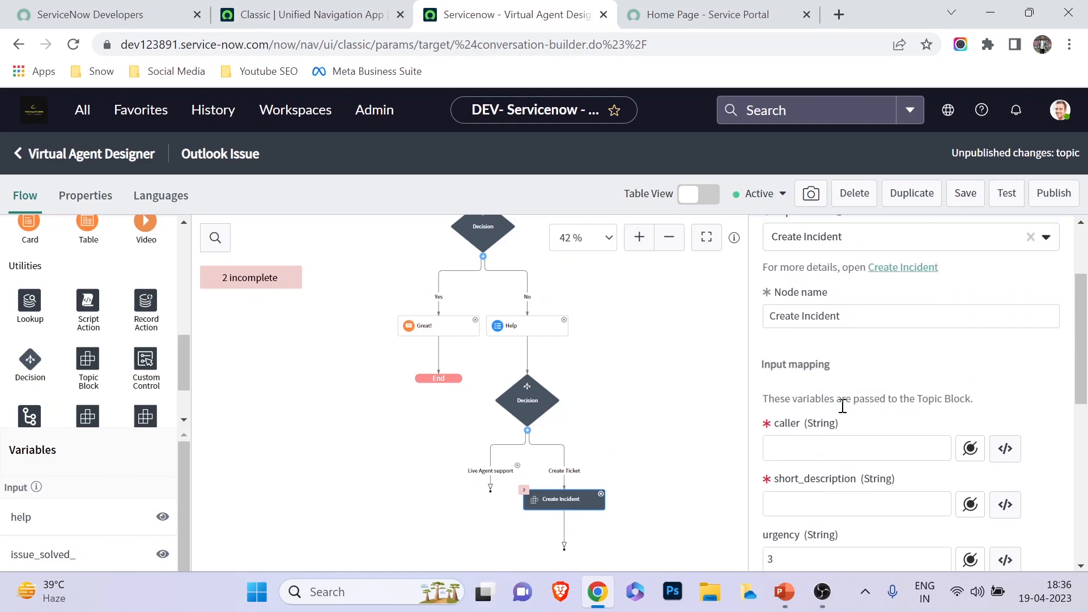
pyautogui.scroll(-2, 843, 405)
pyautogui.click(819, 409)
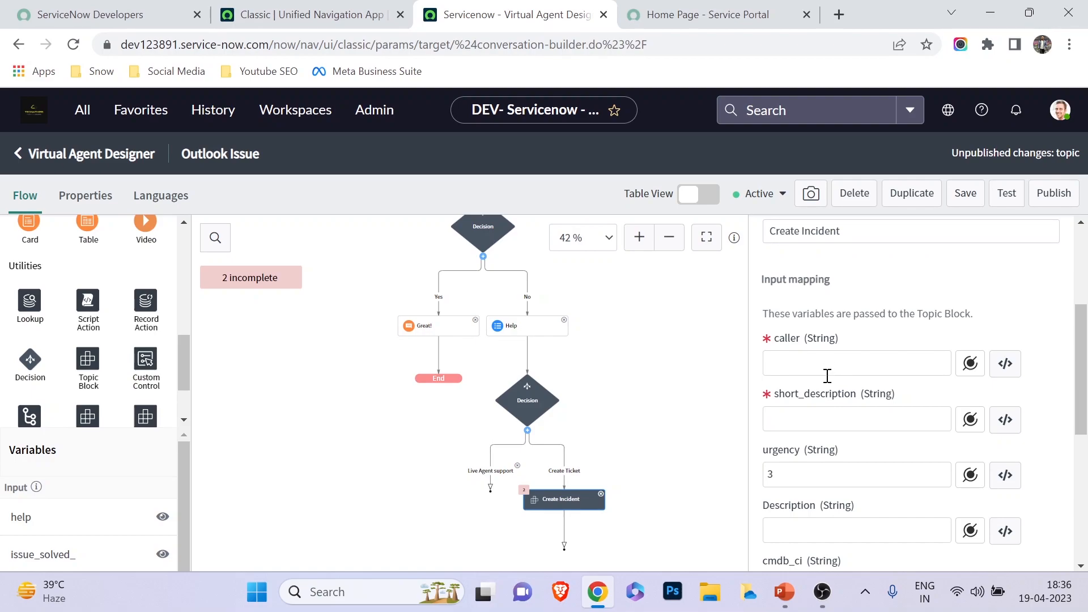
pyautogui.click(773, 352)
# - Check which input parameters the Create INC block requires and compare them with the Create Incident node's input mapping
pyautogui.click(306, 14)
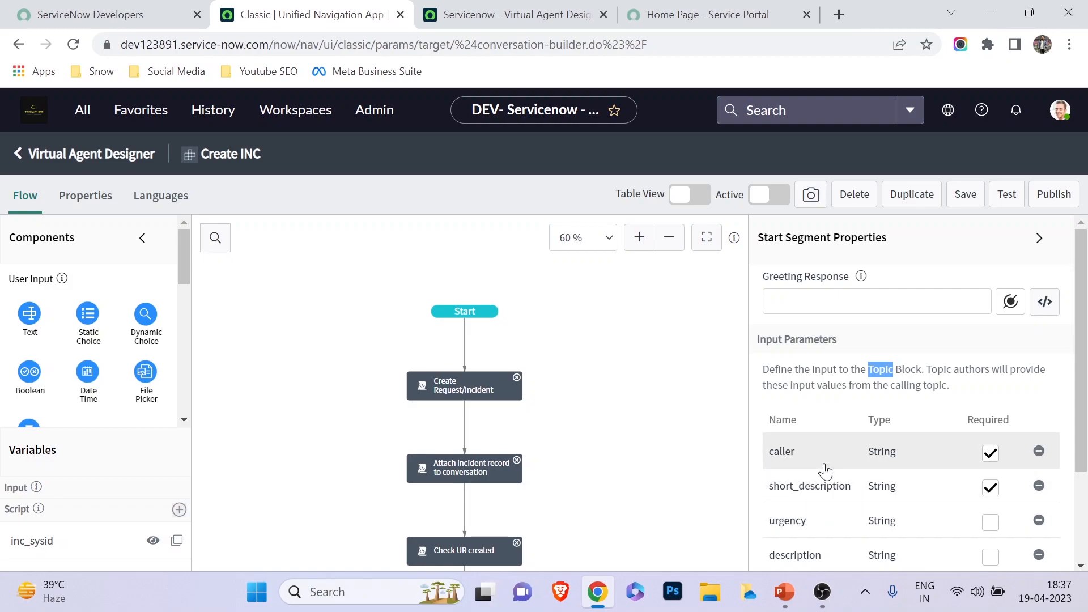
pyautogui.click(990, 489)
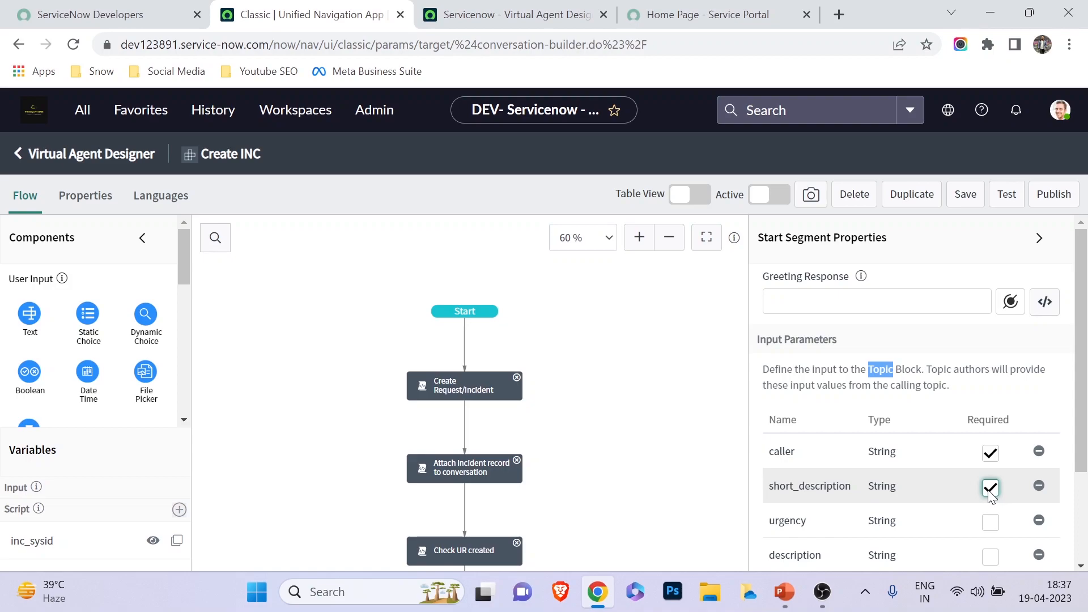
pyautogui.scroll(-2, 943, 454)
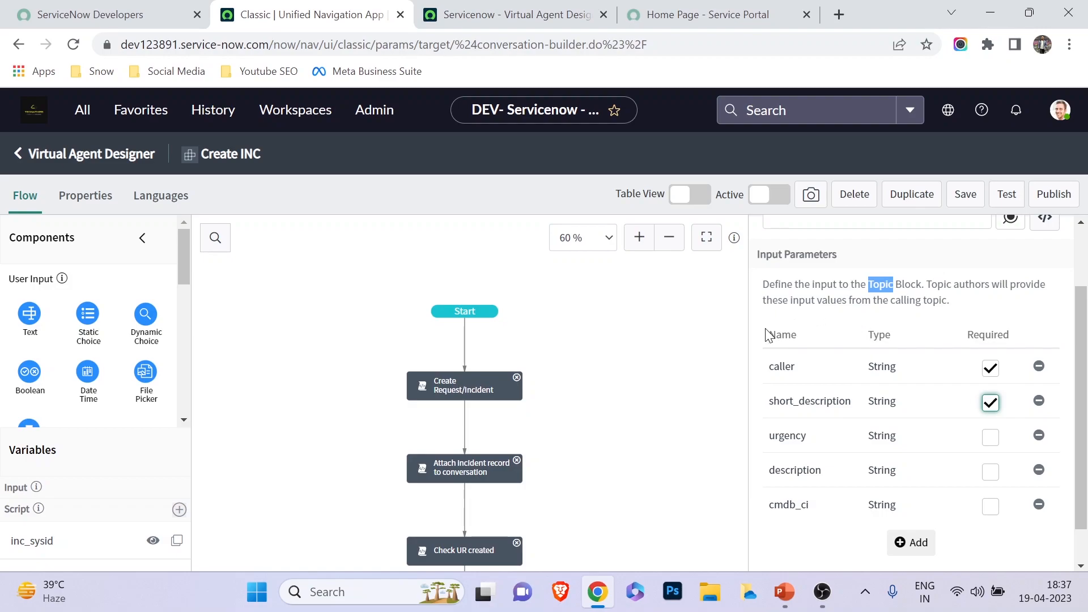
pyautogui.hotkey('ctrl', 'Tab')
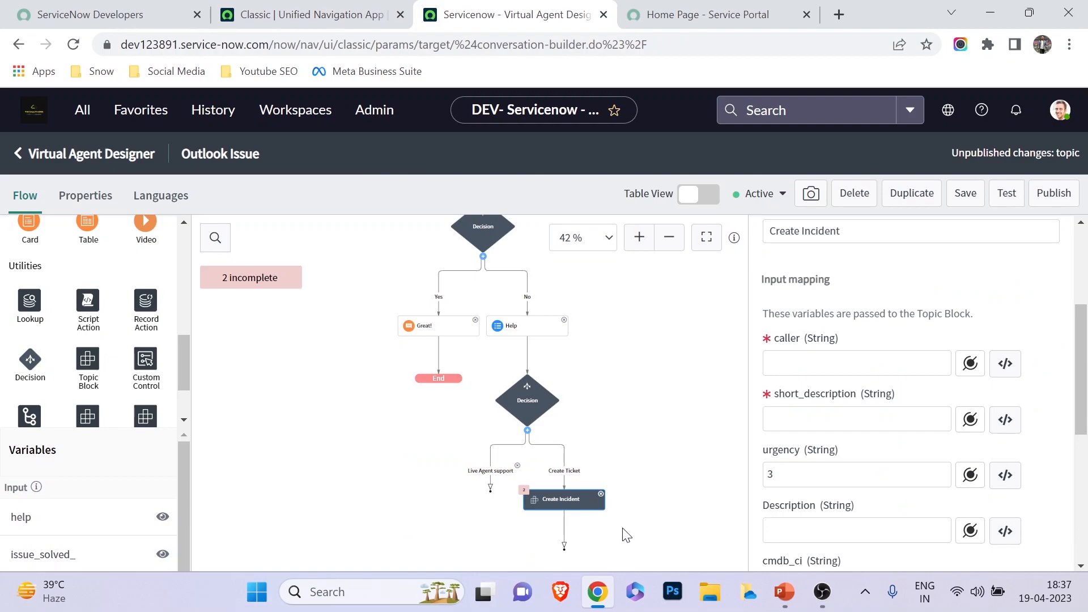
# - Open the action expression script of the Create Request/Incident node in Create INC and read its variable declarations
pyautogui.hotkey('ctrl', 'shift', 'Tab')
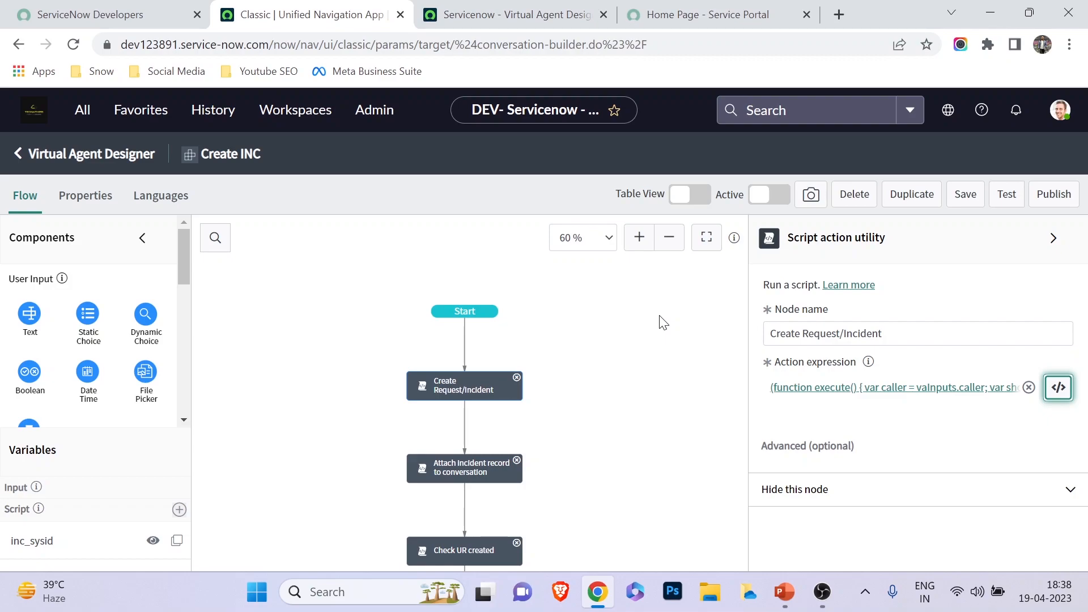
pyautogui.click(1058, 388)
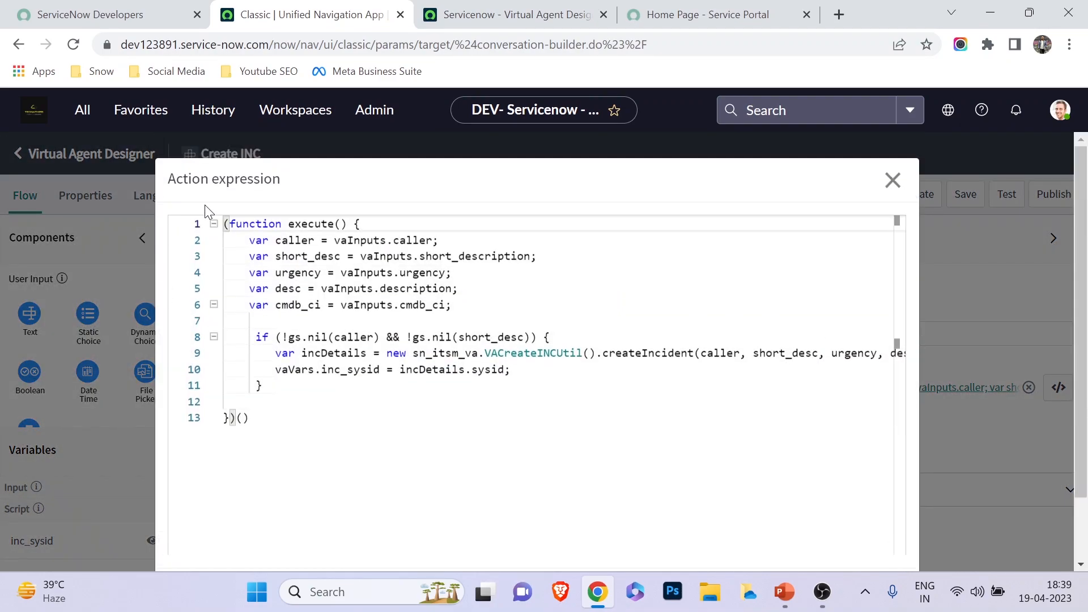
pyautogui.moveTo(250, 240); pyautogui.dragTo(514, 436)
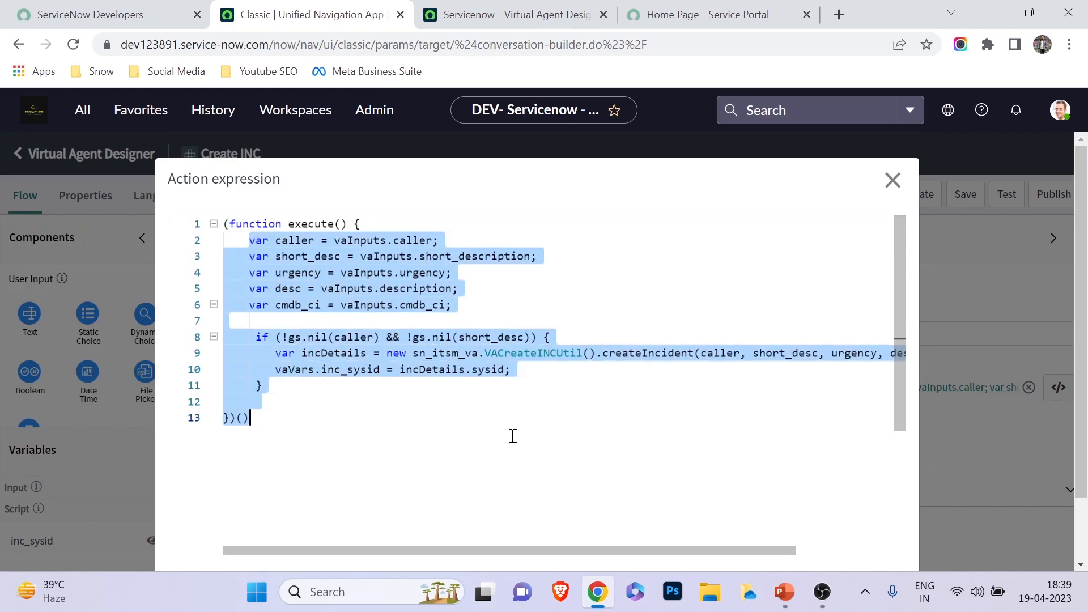
pyautogui.click(321, 272)
pyautogui.moveTo(271, 237); pyautogui.dragTo(287, 303)
pyautogui.click(282, 273)
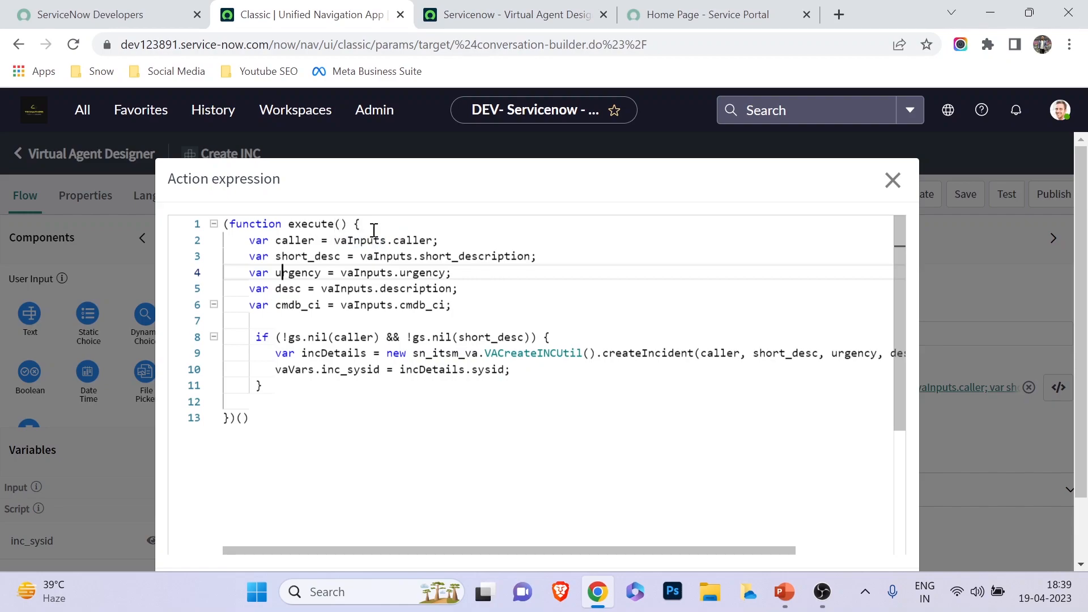
# - Examine how the script reads the short_description, urgency and cmdb_ci inputs from vaInputs
pyautogui.click(418, 257)
pyautogui.hotkey('shift', 'Right')
pyautogui.hotkey('shift', 'Right')
pyautogui.hotkey('shift', 'Right')
pyautogui.hotkey('shift', 'Right')
pyautogui.hotkey('shift', 'Right')
pyautogui.hotkey('shift', 'Right')
pyautogui.hotkey('shift', 'Right')
pyautogui.hotkey('shift', 'Right')
pyautogui.hotkey('shift', 'Right')
pyautogui.hotkey('shift', 'Right')
pyautogui.hotkey('shift', 'Right')
pyautogui.hotkey('shift', 'Right')
pyautogui.hotkey('shift', 'Right')
pyautogui.hotkey('shift', 'Right')
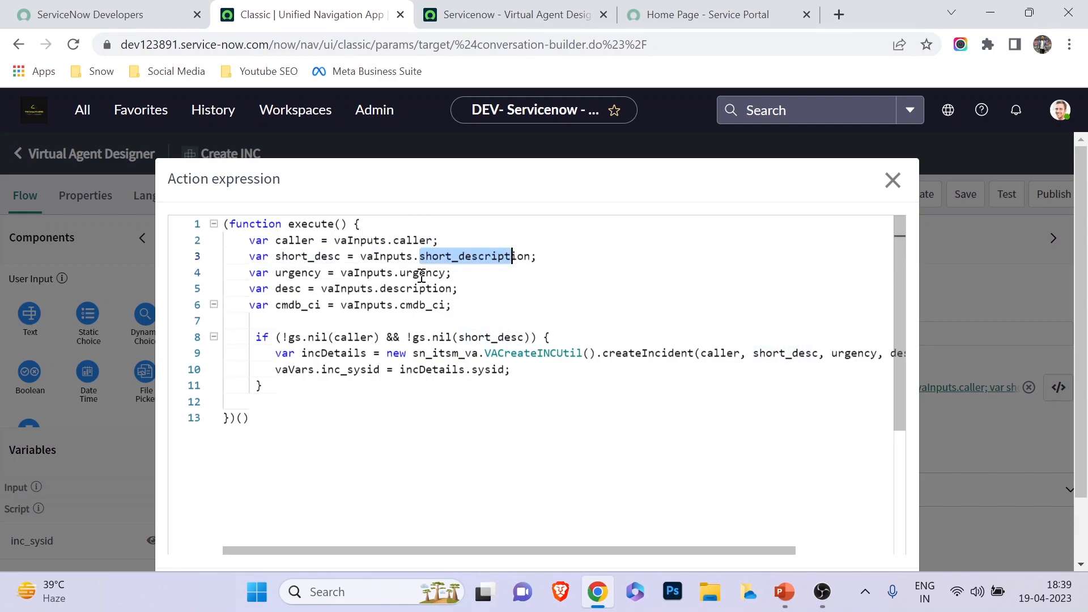
pyautogui.click(421, 276)
pyautogui.click(419, 305)
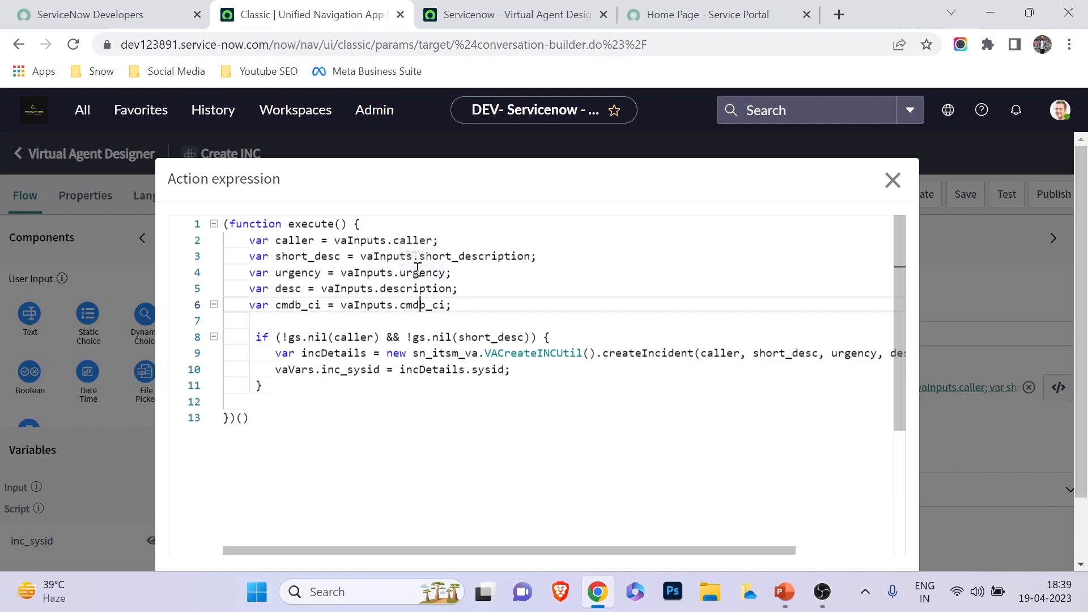
pyautogui.moveTo(453, 274); pyautogui.dragTo(236, 240)
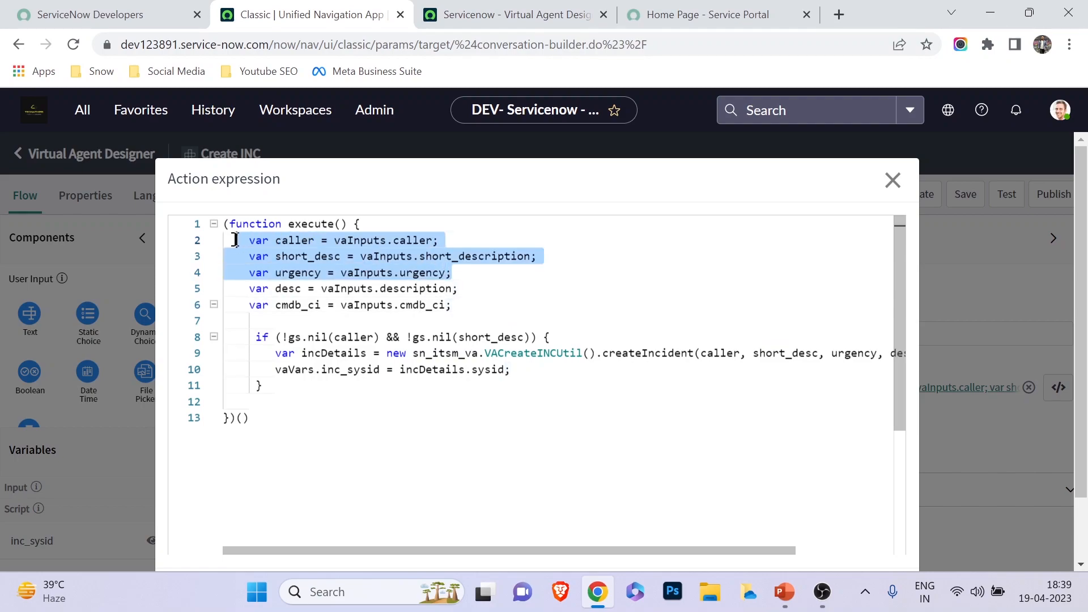
pyautogui.click(282, 273)
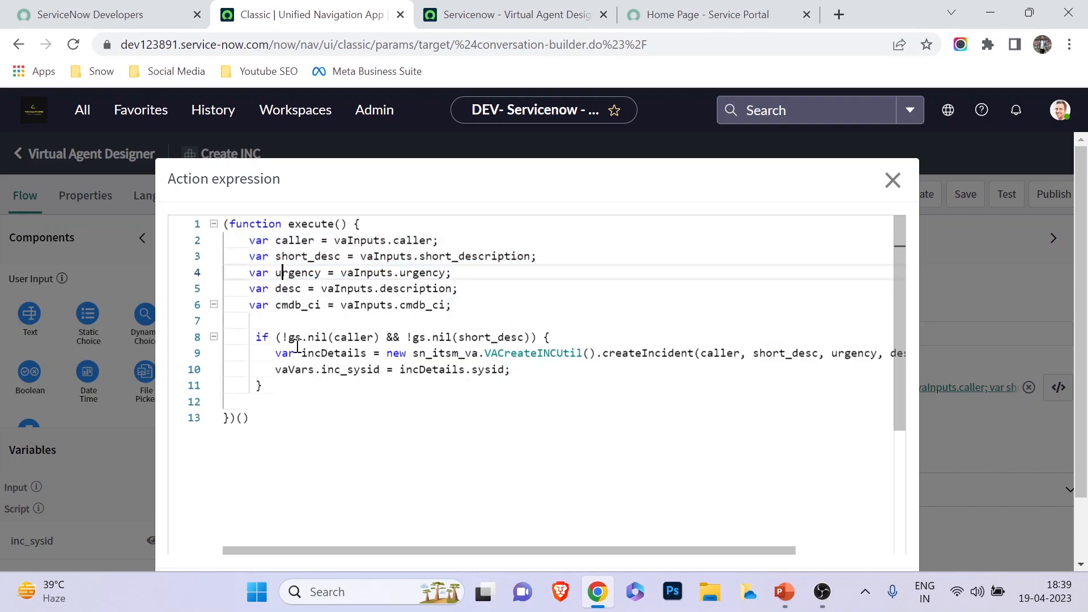
# - Examine the script's condition on caller and short_desc and the createIncident call that fills incDetails
pyautogui.moveTo(282, 338); pyautogui.dragTo(374, 340)
pyautogui.moveTo(459, 338); pyautogui.dragTo(525, 338)
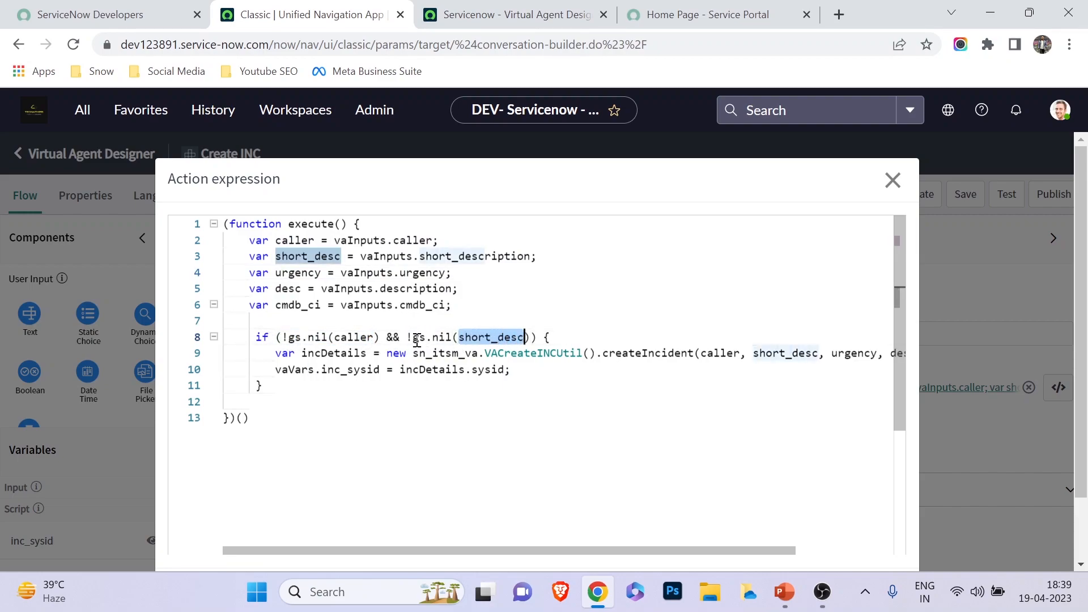
pyautogui.click(408, 337)
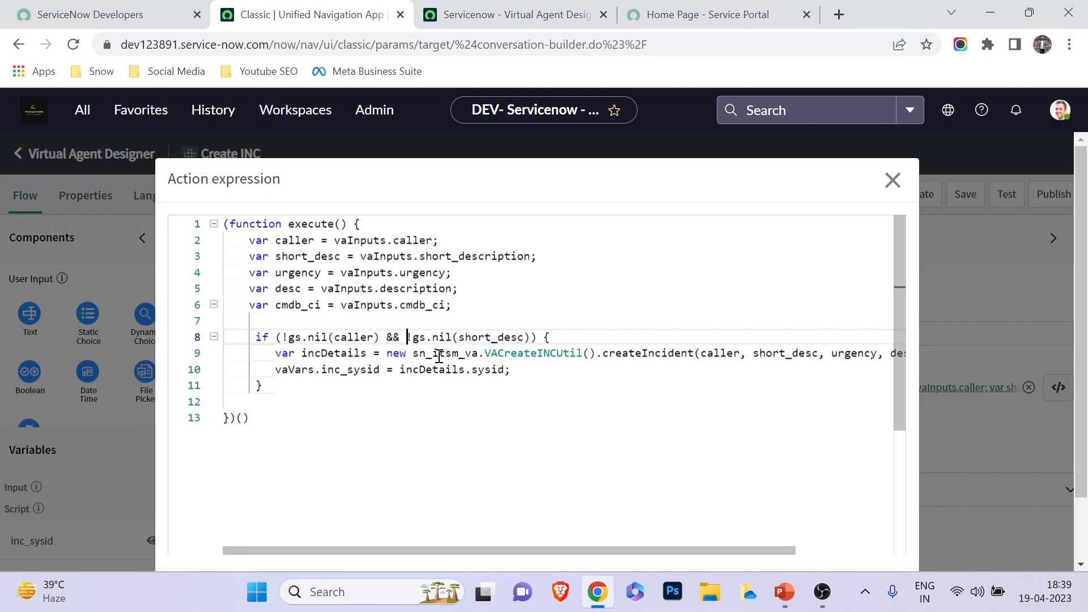
pyautogui.moveTo(307, 354); pyautogui.dragTo(374, 360)
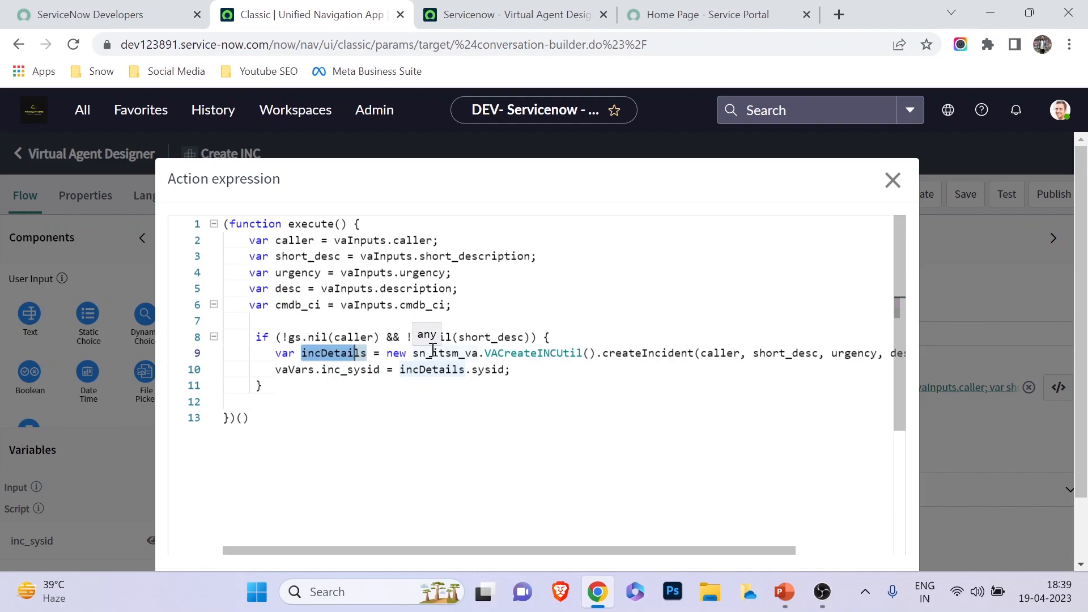
pyautogui.moveTo(485, 352); pyautogui.dragTo(693, 353)
pyautogui.hscroll(1, 533, 557)
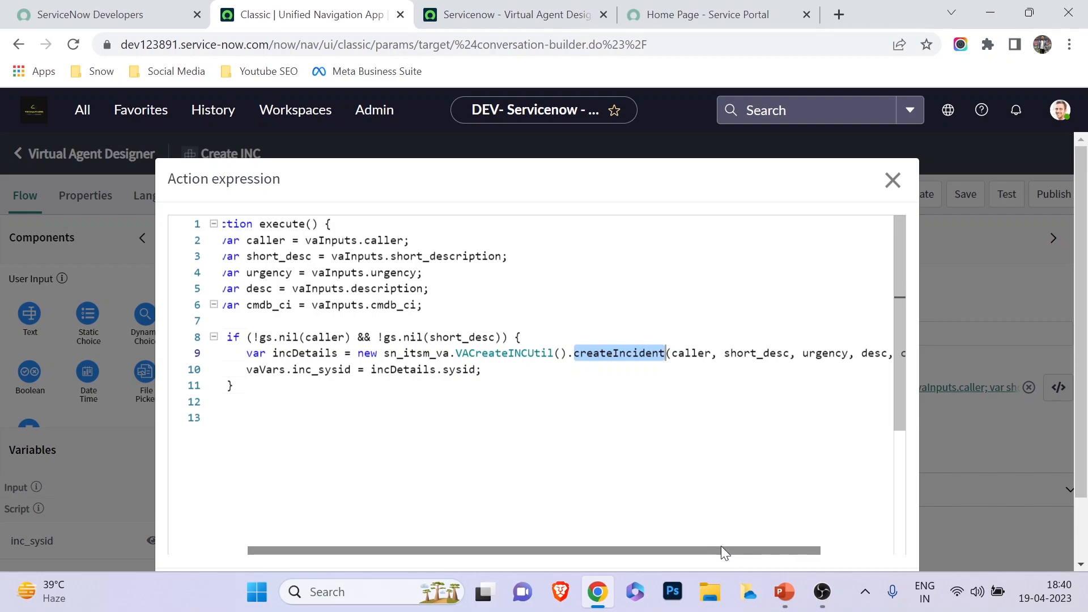
pyautogui.hscroll(-1, 639, 542)
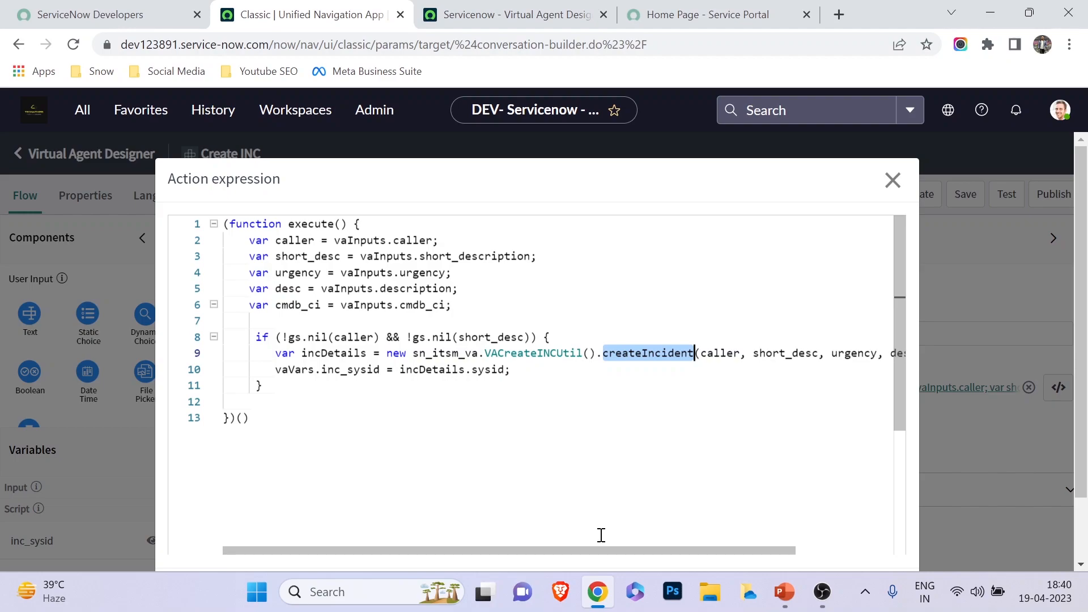
# - Examine the line assigning incDetails.sysid to vaVars.inc_sysid, and leave the script without changes
pyautogui.doubleClick(296, 370)
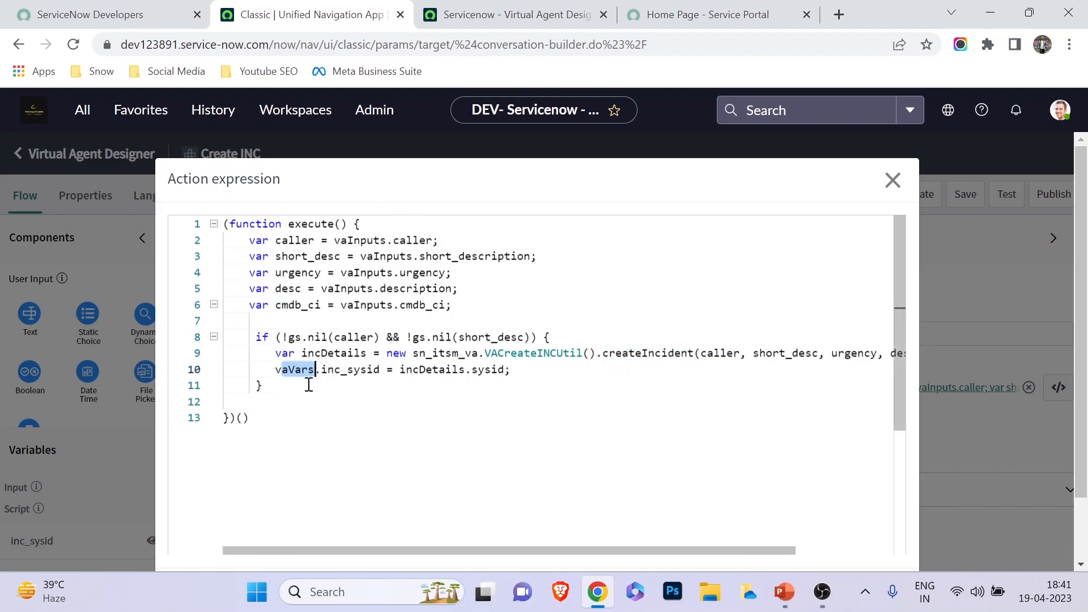
pyautogui.moveTo(323, 369); pyautogui.dragTo(375, 369)
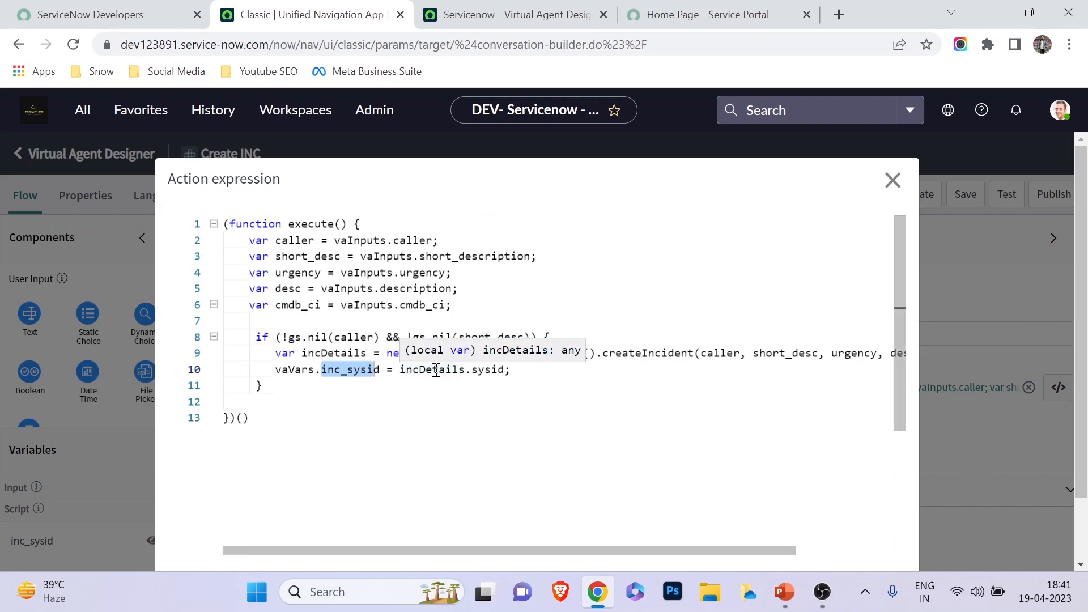
pyautogui.doubleClick(490, 369)
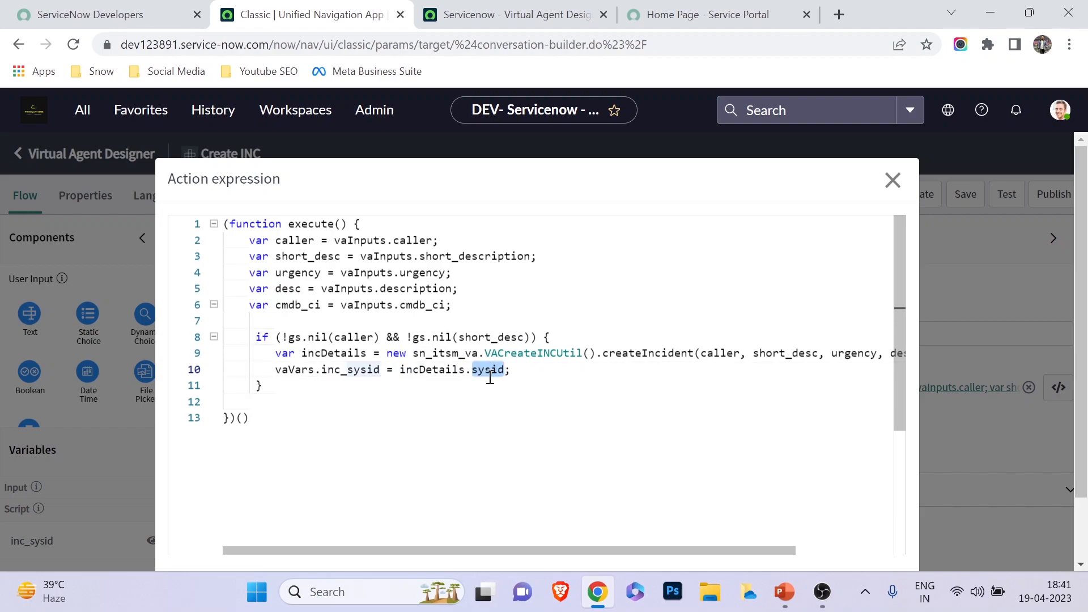
pyautogui.press('Escape')
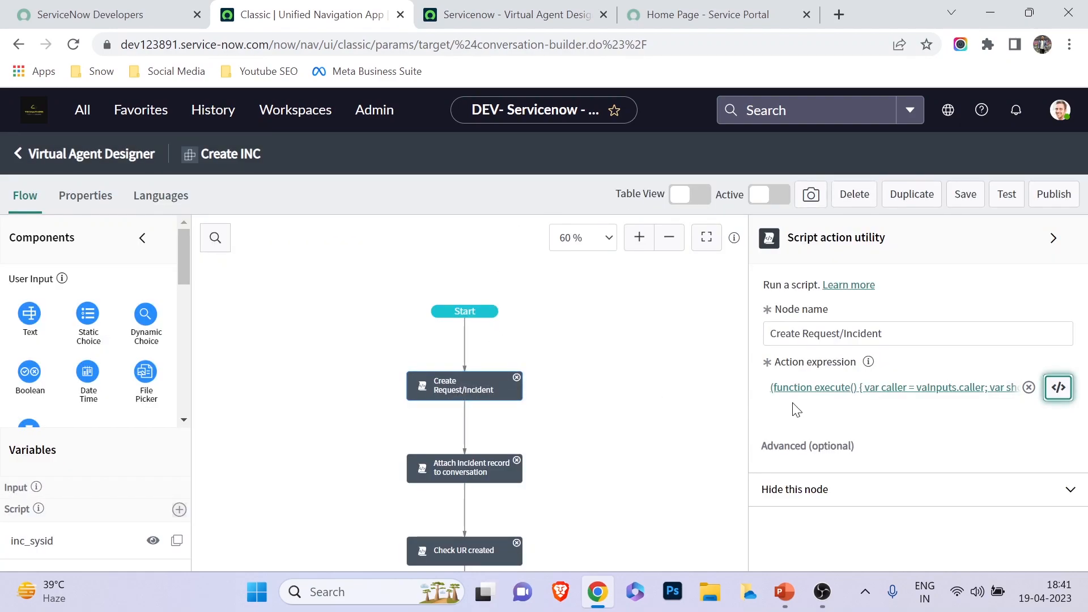
pyautogui.click(1059, 387)
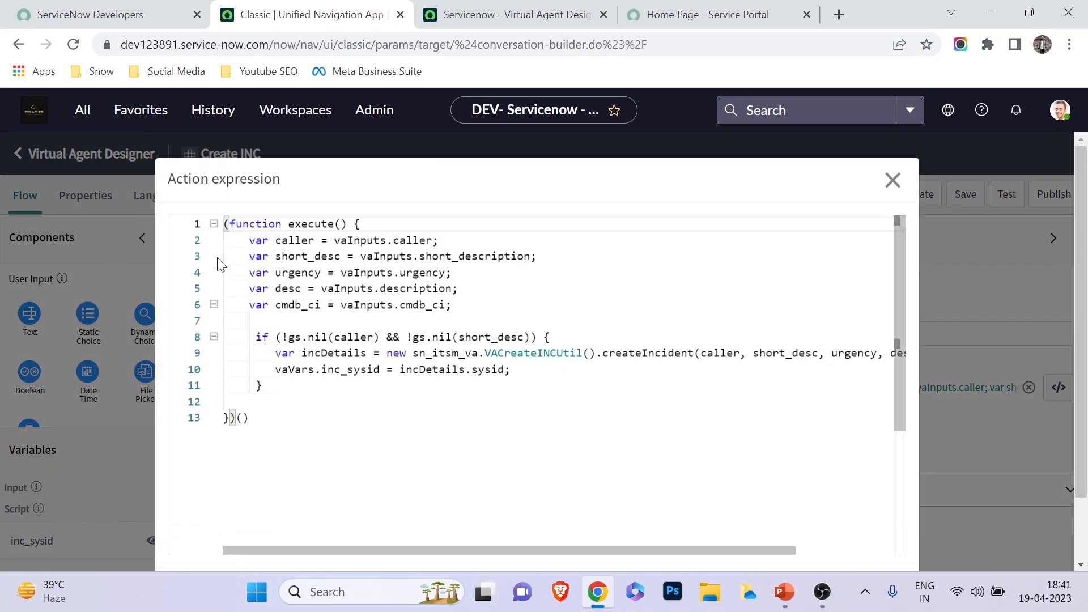
pyautogui.click(892, 180)
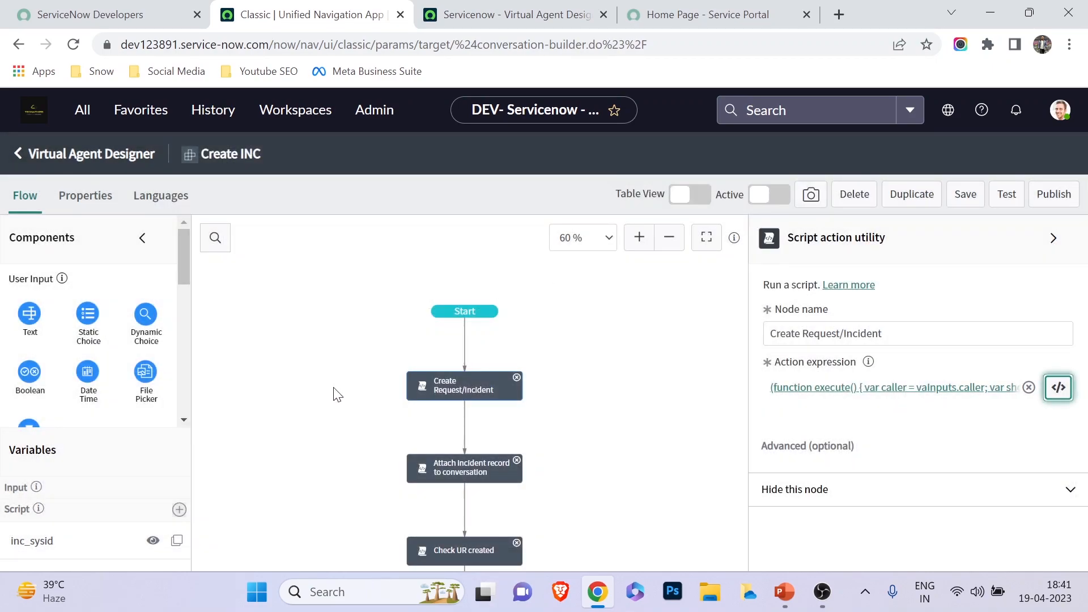
# - Read the action expression script of the Attach incident record to conversation node and close it
pyautogui.scroll(-2, 340, 393)
pyautogui.click(463, 343)
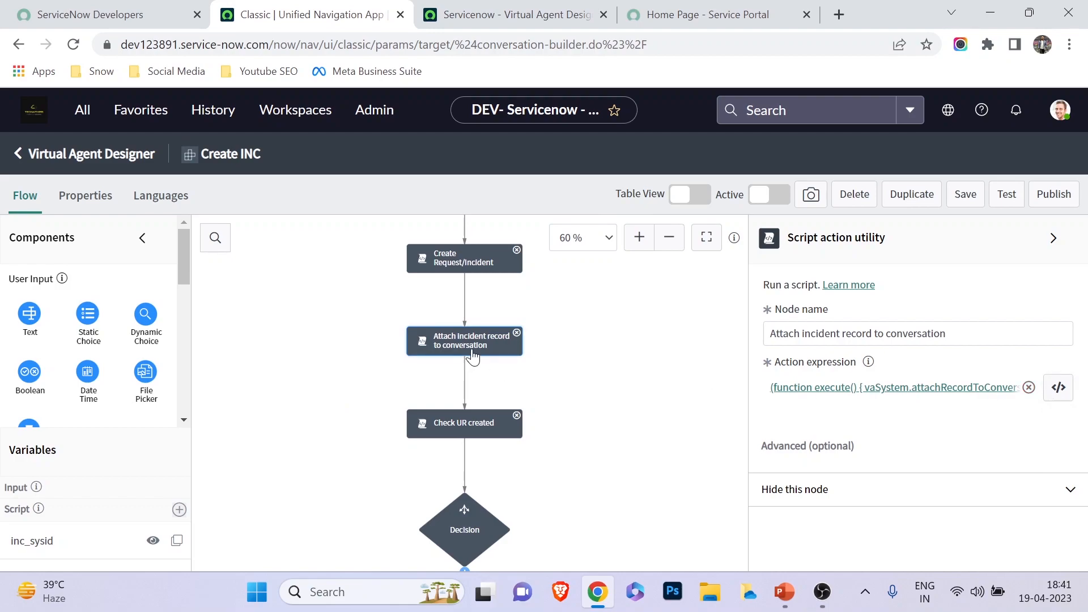
pyautogui.click(1059, 387)
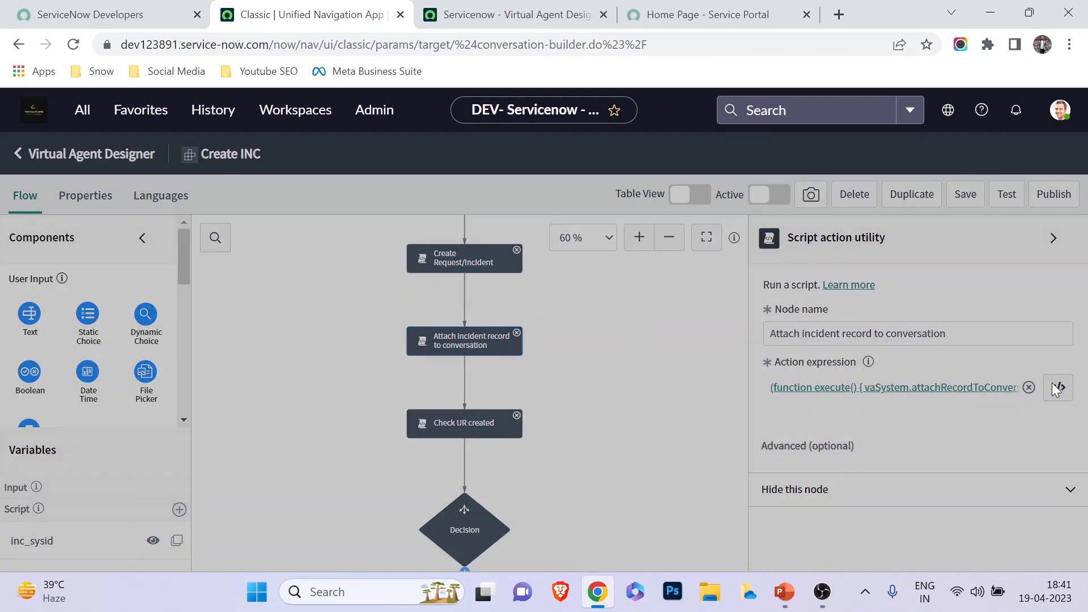
pyautogui.moveTo(271, 240); pyautogui.dragTo(456, 253)
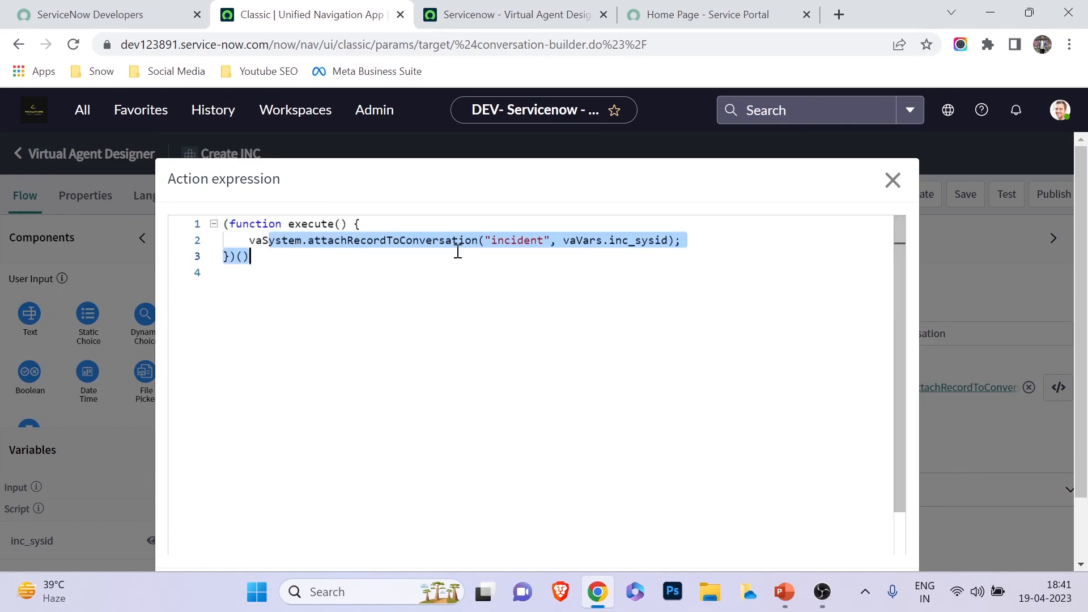
pyautogui.click(893, 180)
# - Read the action expression script of the Check UR created node and close it
pyautogui.click(441, 434)
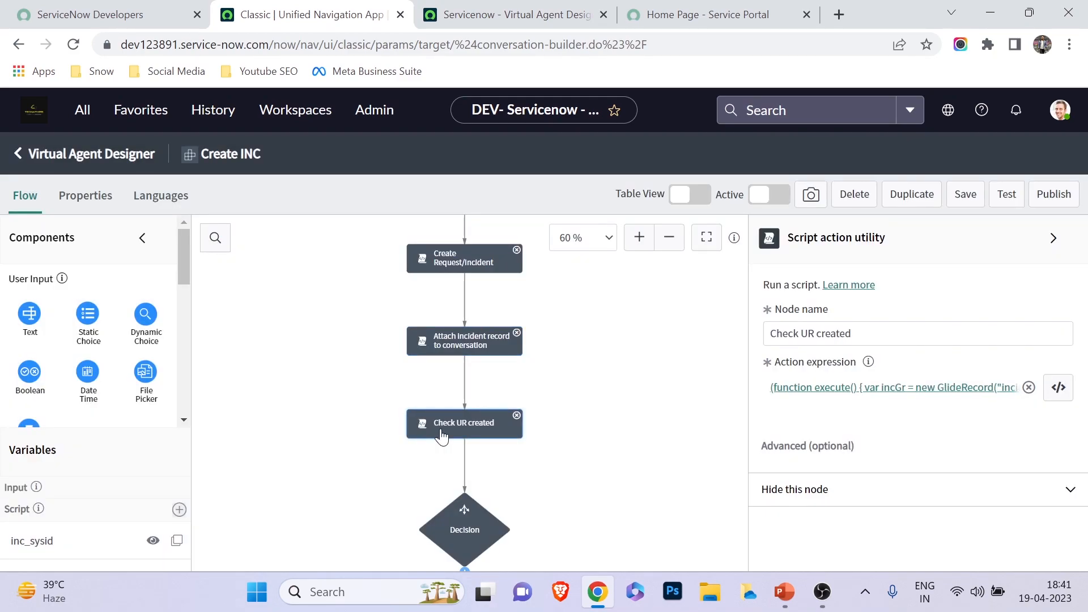
pyautogui.click(958, 387)
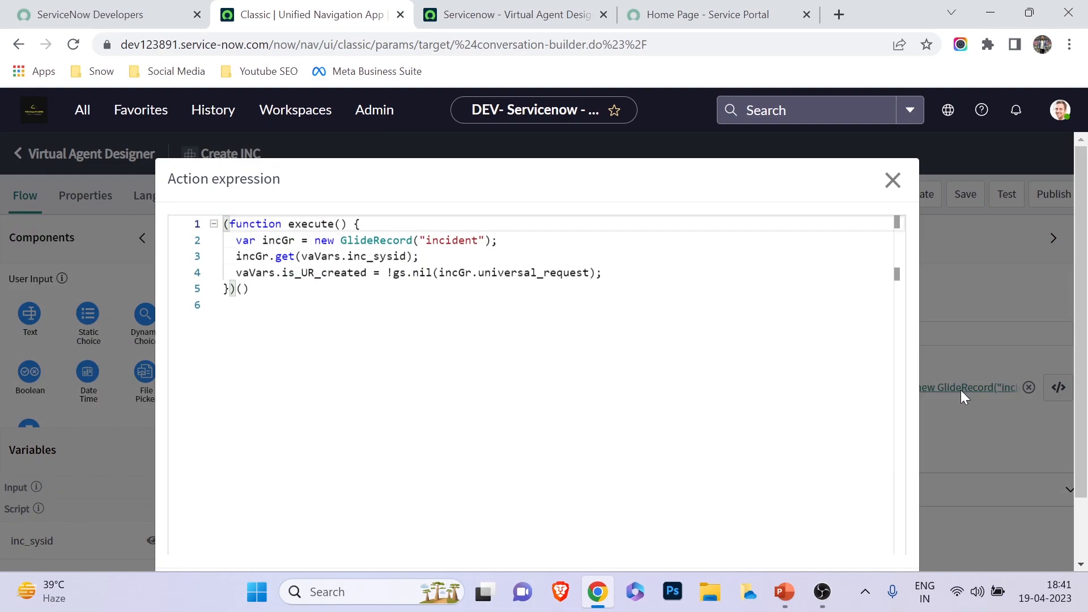
pyautogui.click(892, 180)
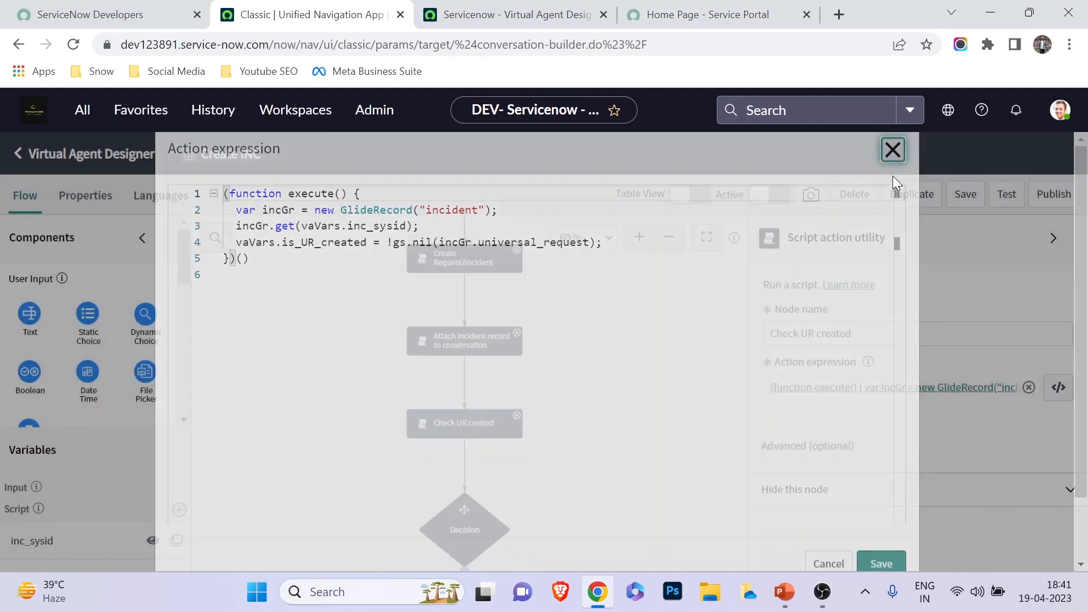
# - Follow the Create INC flow from the Create Request/Incident node to the Decision and inspect its No branch properties
pyautogui.click(464, 259)
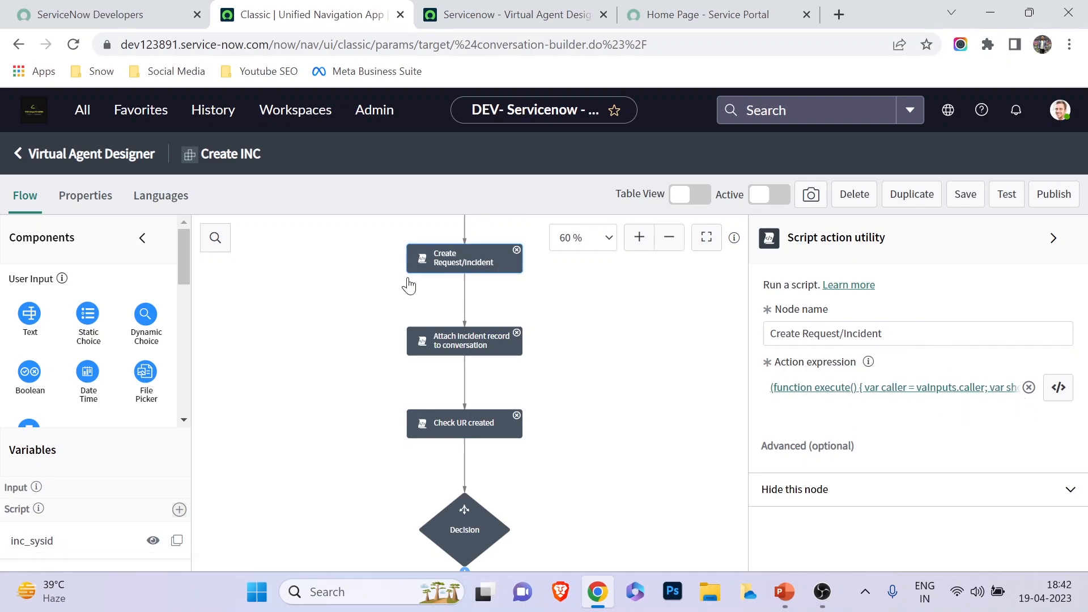
pyautogui.scroll(-2, 599, 314)
pyautogui.scroll(-2, 599, 313)
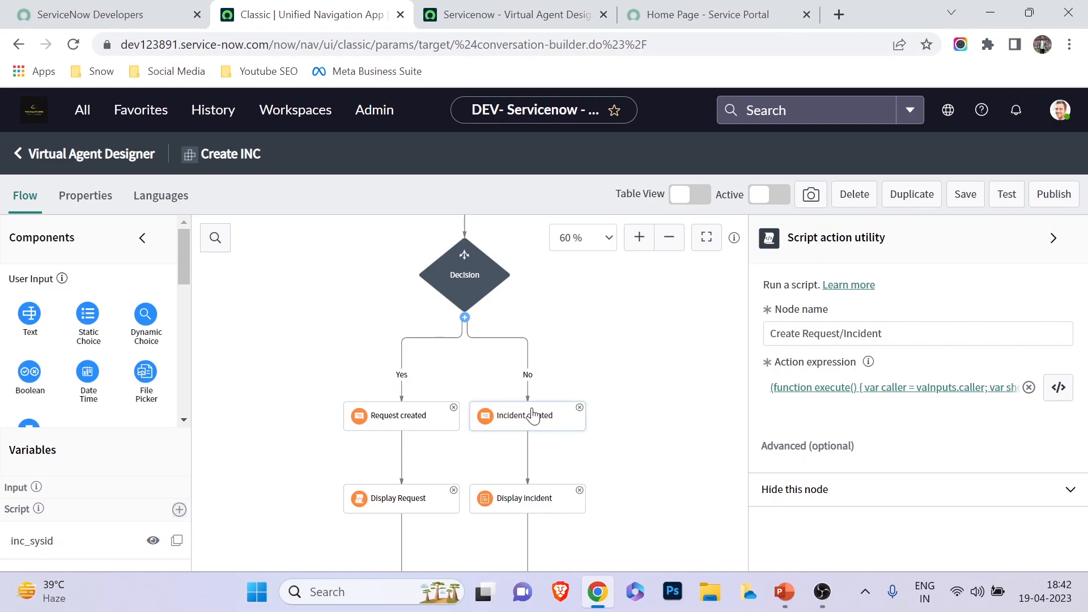
pyautogui.click(527, 375)
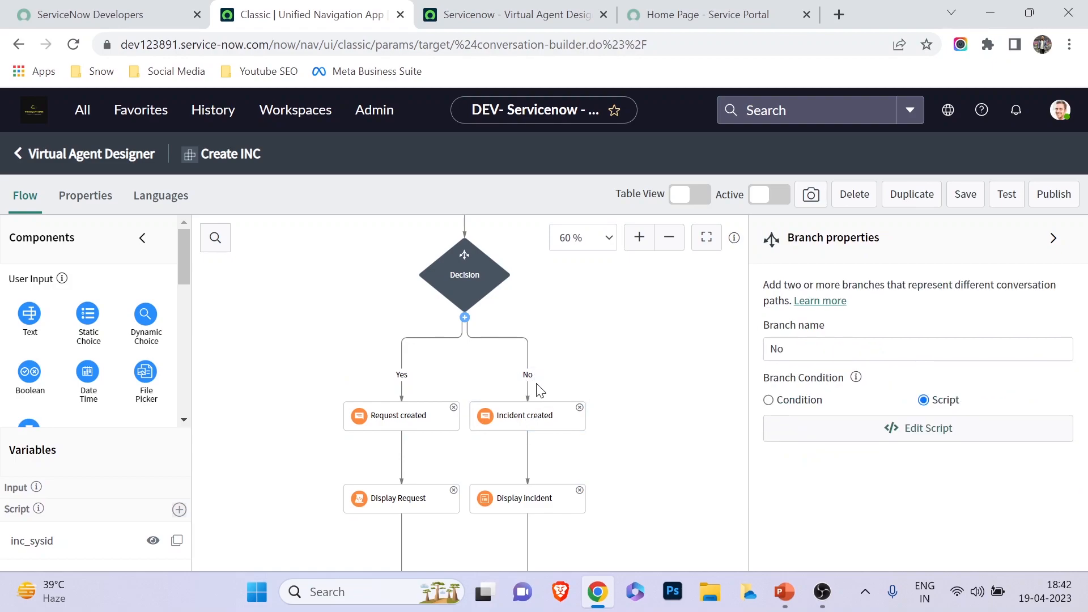
# - Read the script condition of the Decision's No branch and close it without changes
pyautogui.click(906, 434)
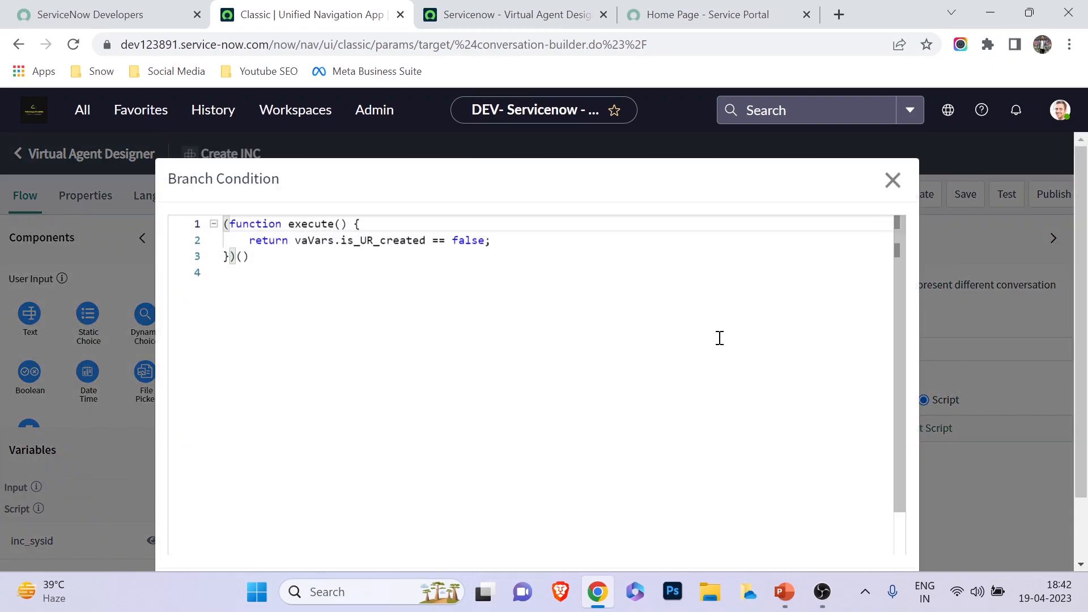
pyautogui.doubleClick(467, 240)
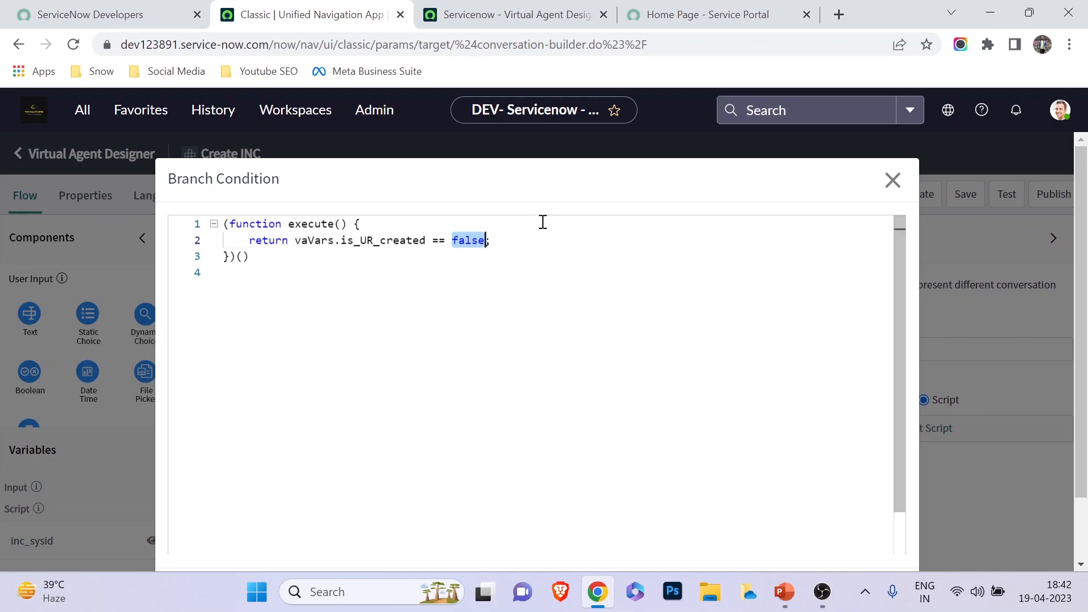
pyautogui.click(892, 180)
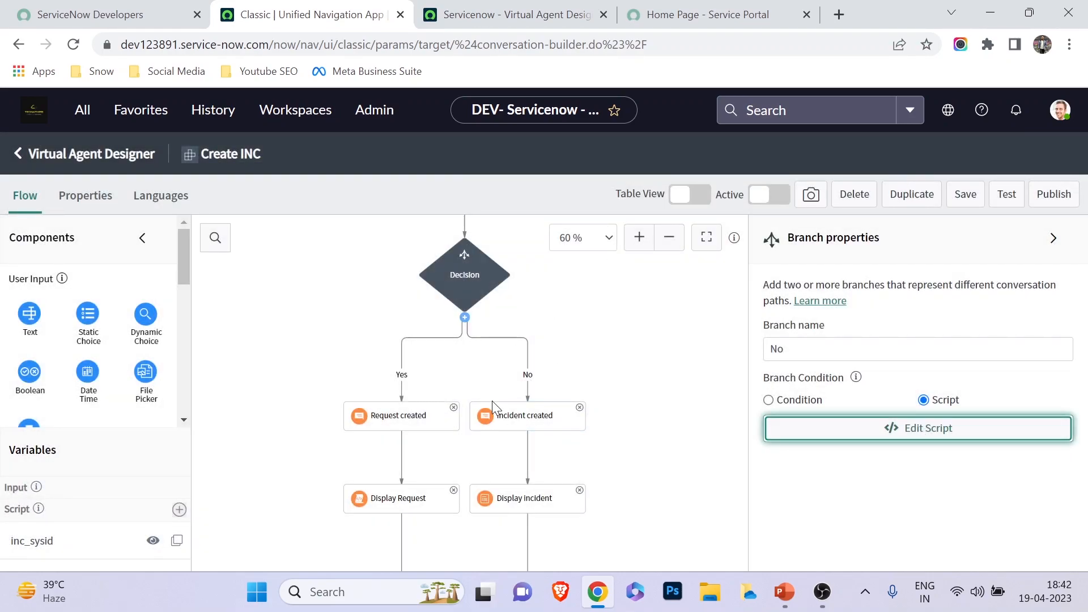
# - Read the response message script of the Incident created node and close it
pyautogui.click(522, 422)
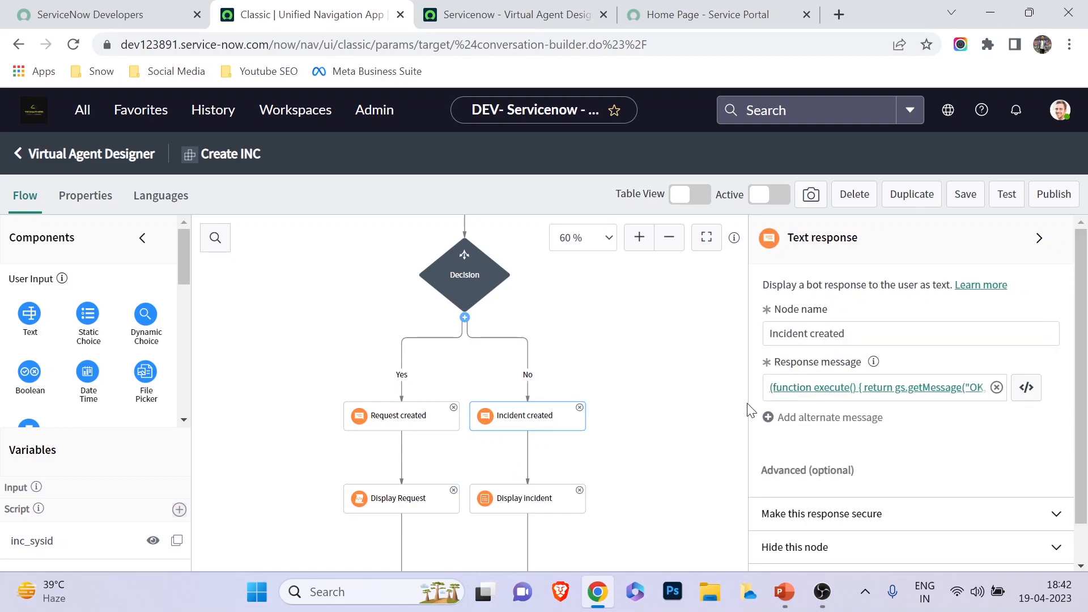
pyautogui.click(869, 390)
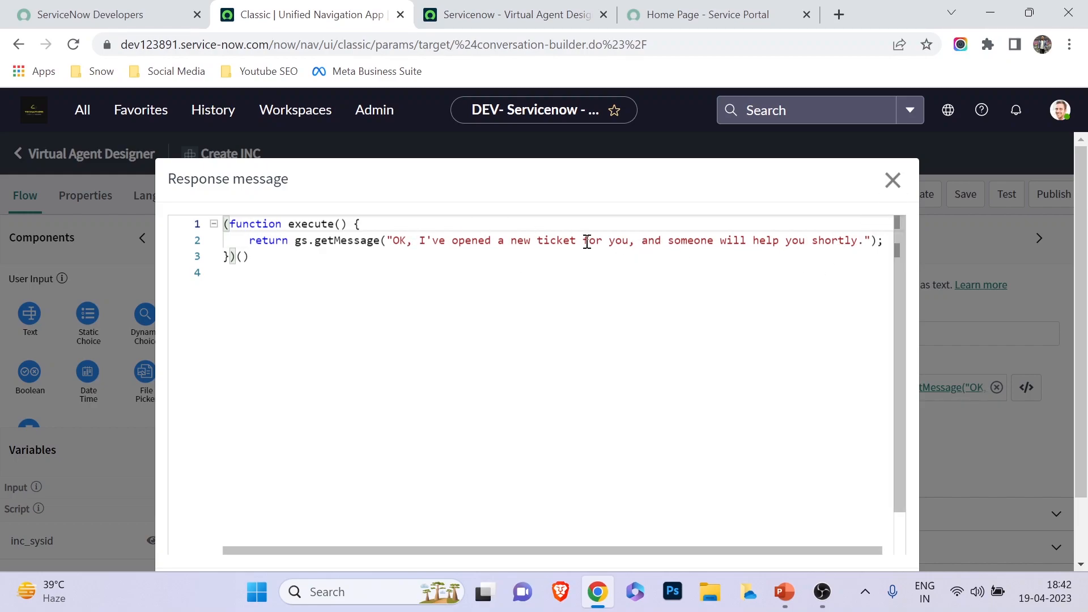
pyautogui.click(892, 180)
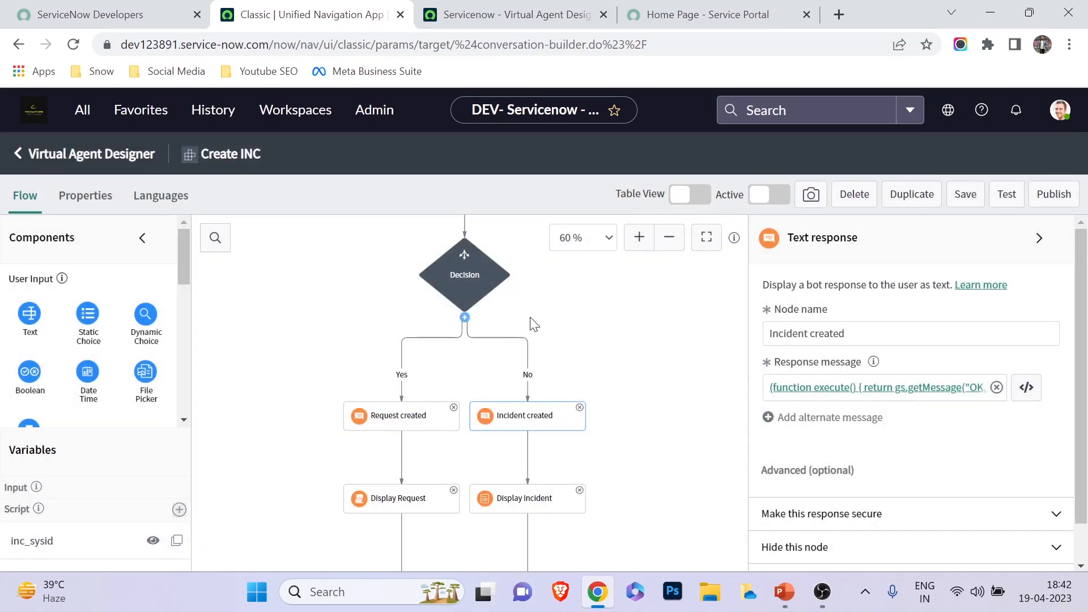
# - Inspect the Display incident card's settings and its Sys ID filter condition, leaving the condition unchanged
pyautogui.click(517, 499)
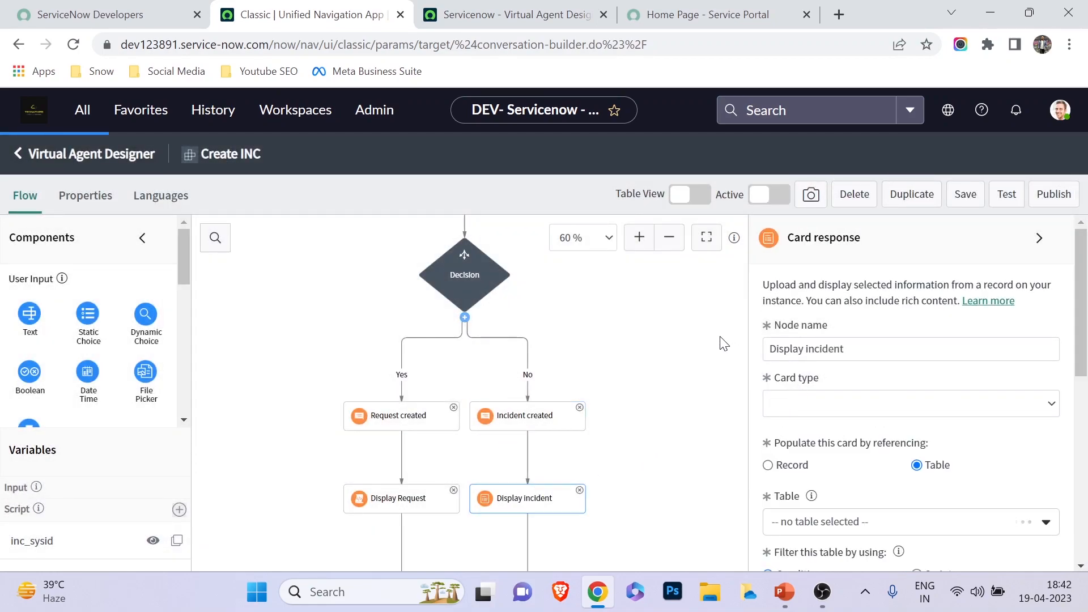
pyautogui.scroll(-5, 85, 300)
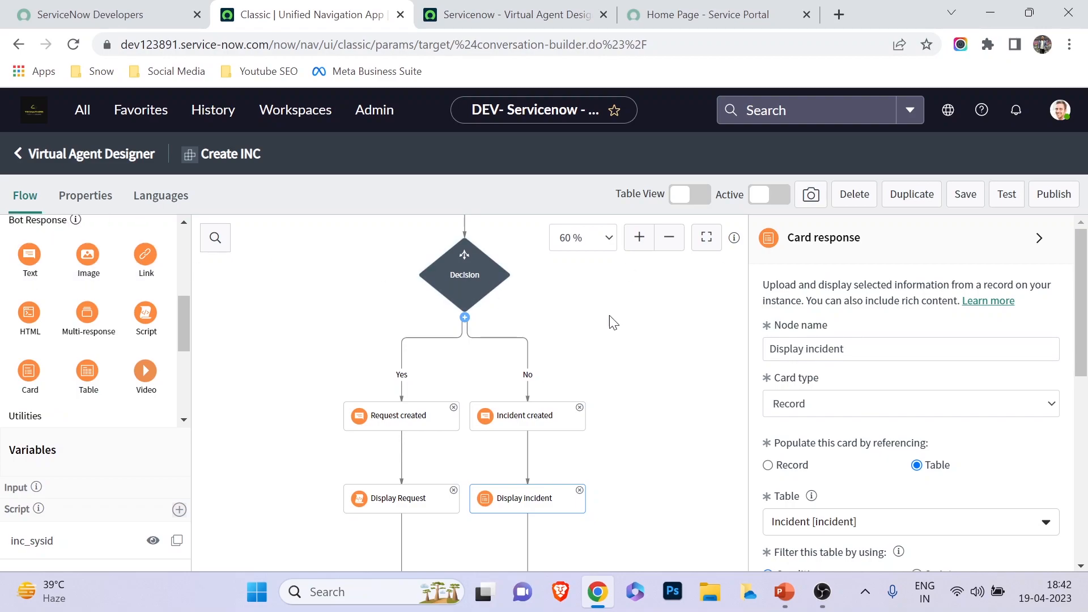
pyautogui.scroll(-2, 610, 332)
pyautogui.scroll(2, 610, 331)
pyautogui.scroll(-2, 838, 363)
pyautogui.scroll(1, 833, 323)
pyautogui.scroll(-1, 907, 408)
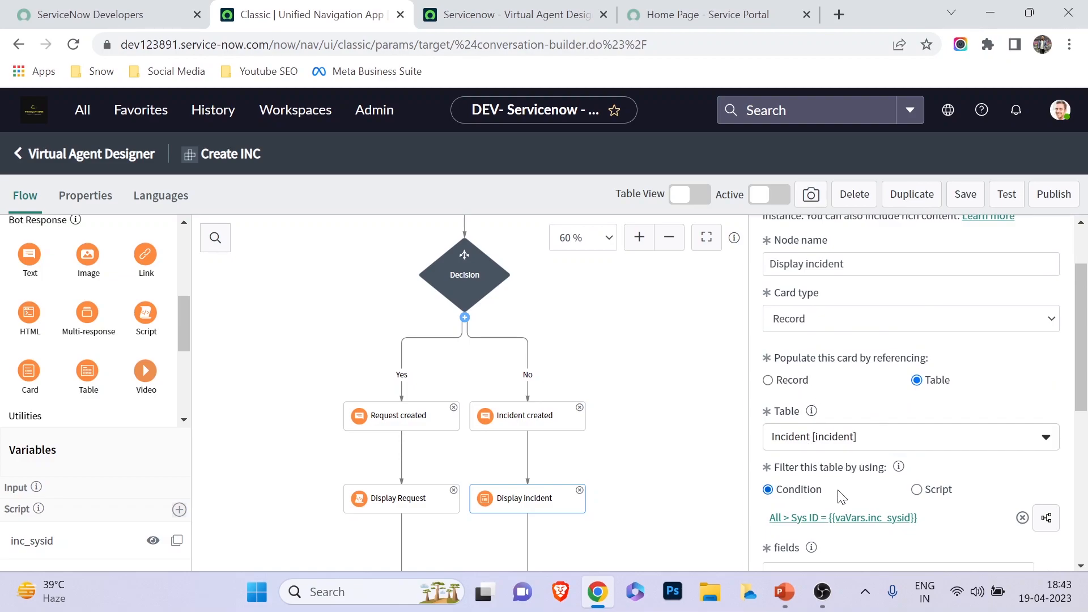
pyautogui.click(858, 514)
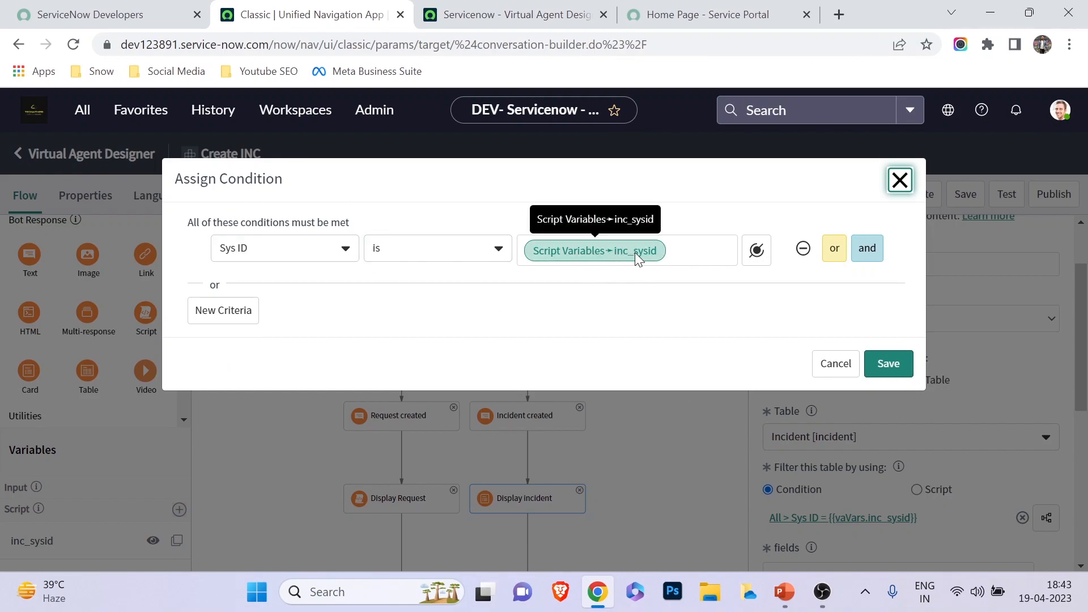
pyautogui.click(901, 187)
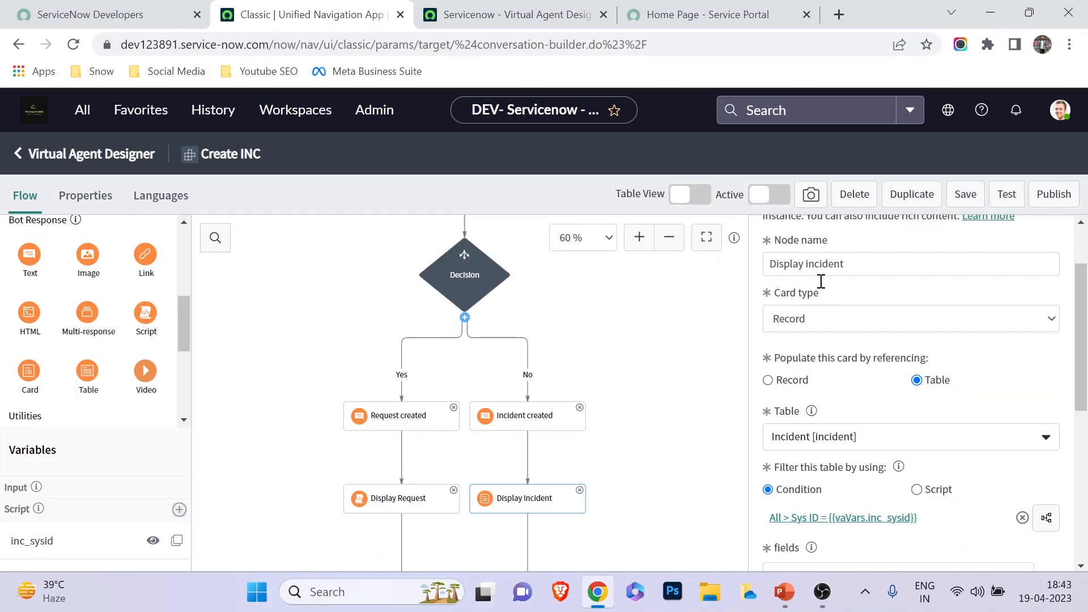
# - Review where the Create Request/Incident script assigns incDetails.sysid to inc_sysid, and close the script
pyautogui.scroll(6, 540, 400)
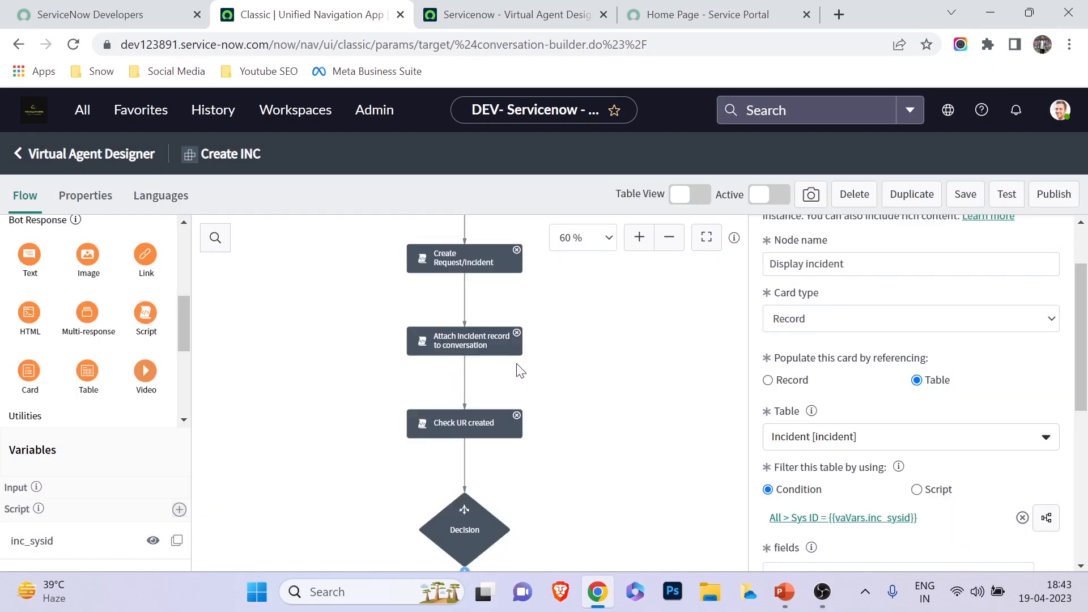
pyautogui.click(449, 390)
pyautogui.click(1058, 387)
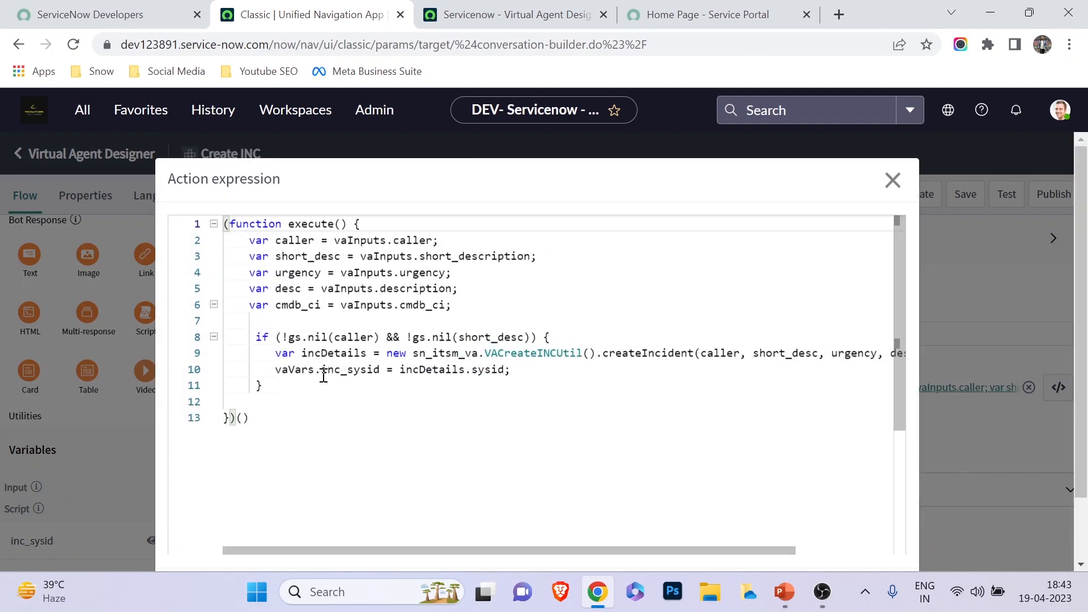
pyautogui.moveTo(319, 374); pyautogui.dragTo(380, 369)
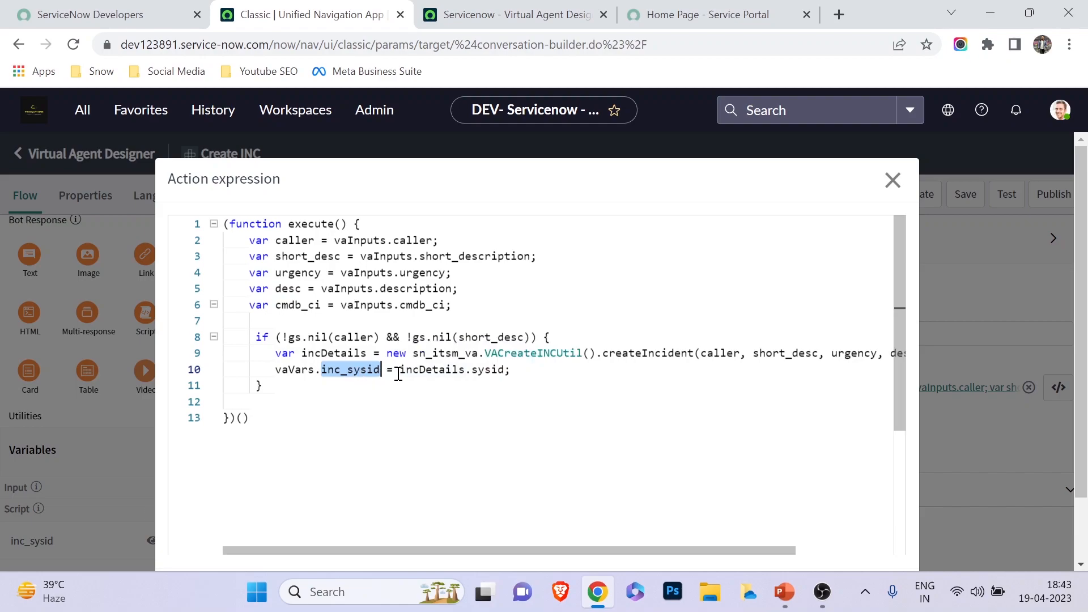
pyautogui.doubleClick(490, 370)
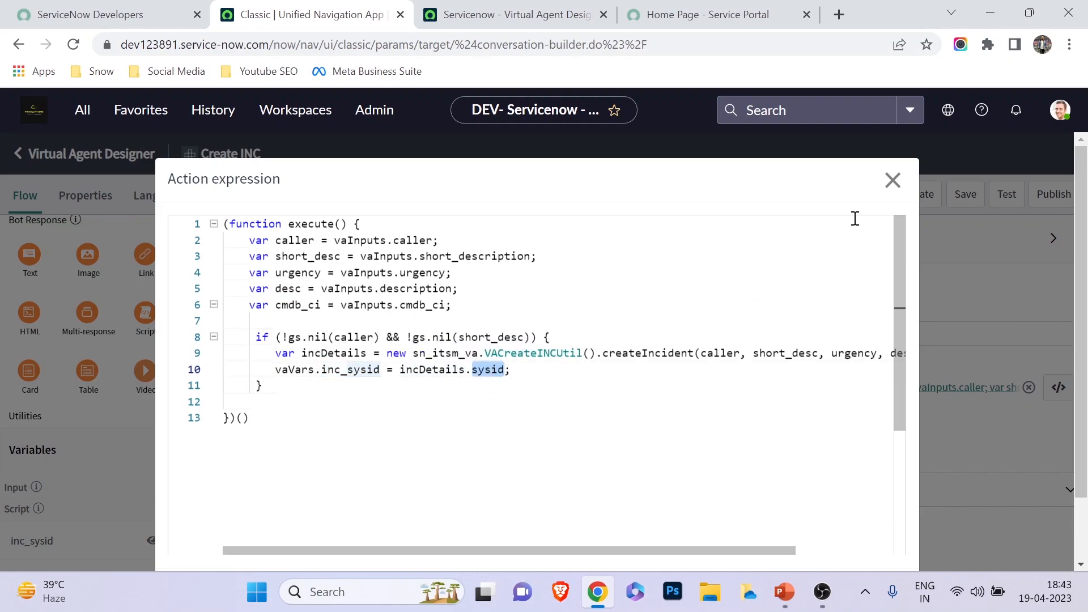
pyautogui.click(894, 182)
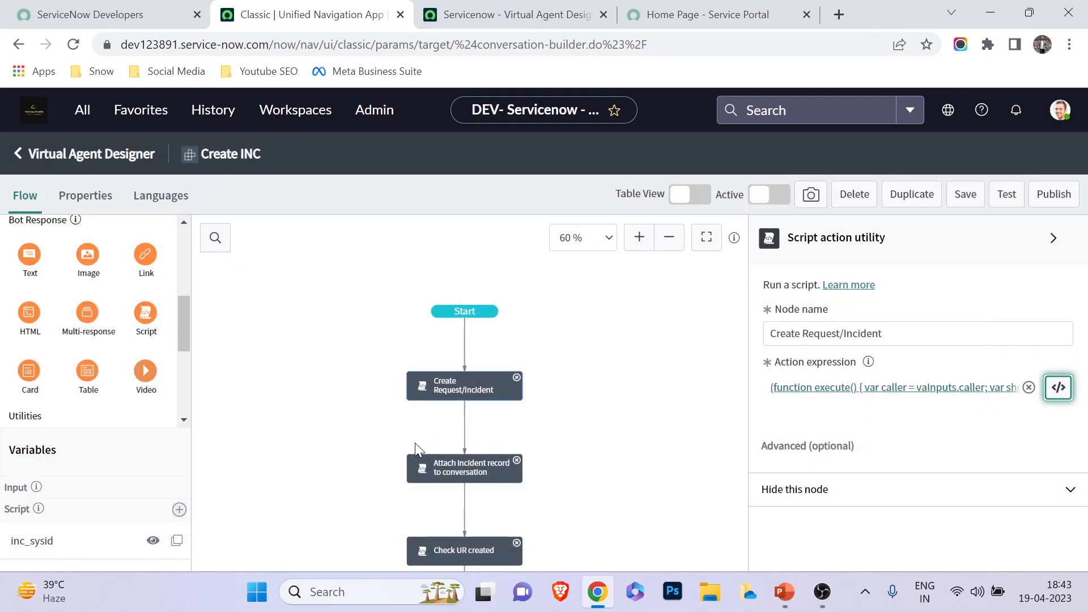
# - Examine the table, filter and field list configured on the Display incident card
pyautogui.scroll(-9, 448, 436)
pyautogui.scroll(2, 531, 326)
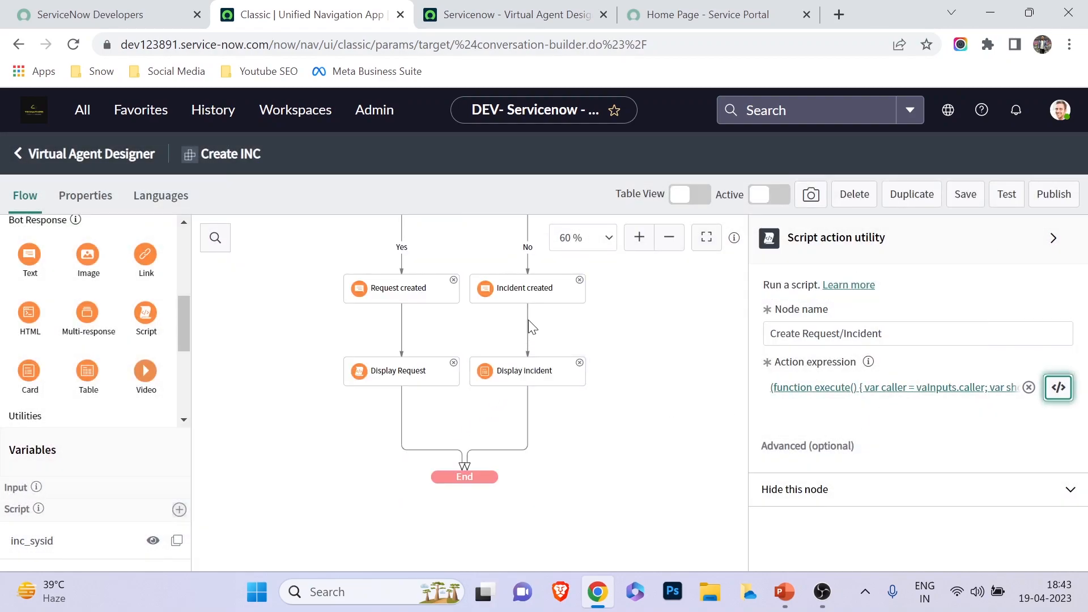
pyautogui.click(531, 374)
pyautogui.scroll(-2, 850, 476)
pyautogui.scroll(-1, 879, 475)
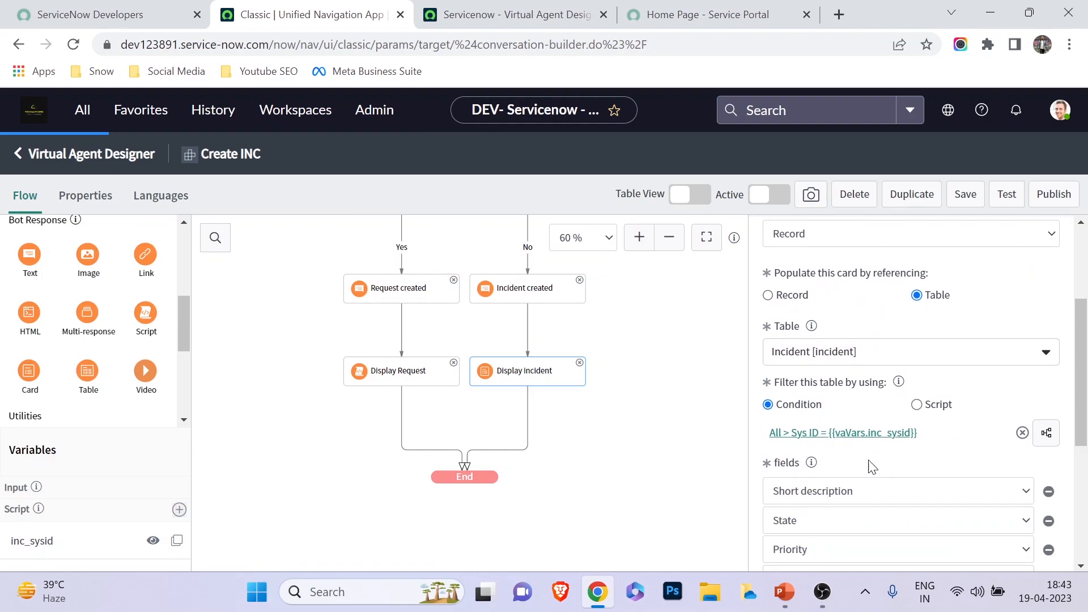
pyautogui.scroll(-1, 856, 436)
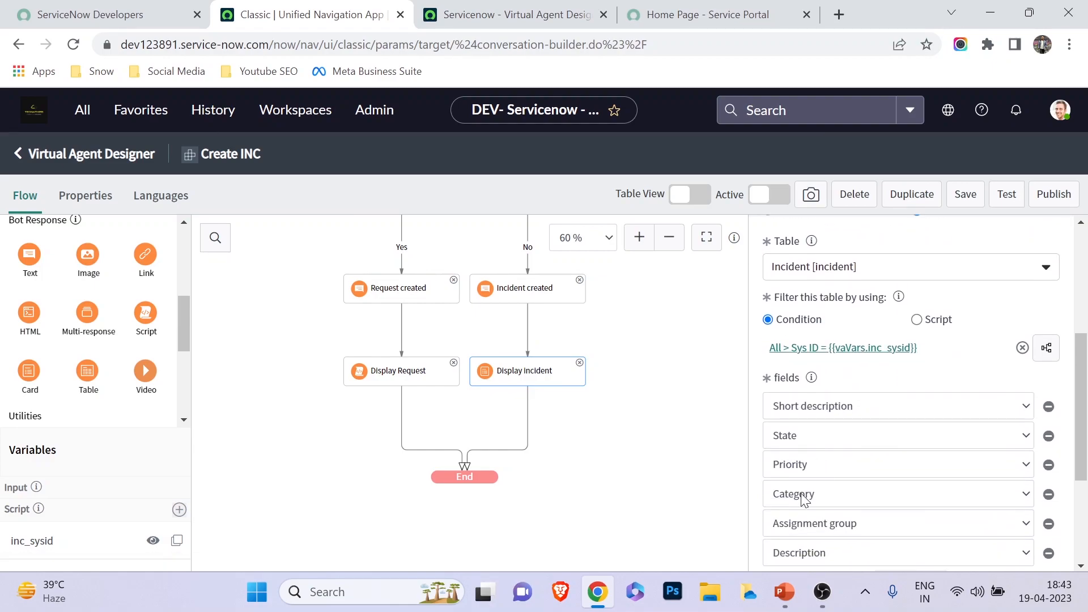
pyautogui.scroll(-1, 847, 487)
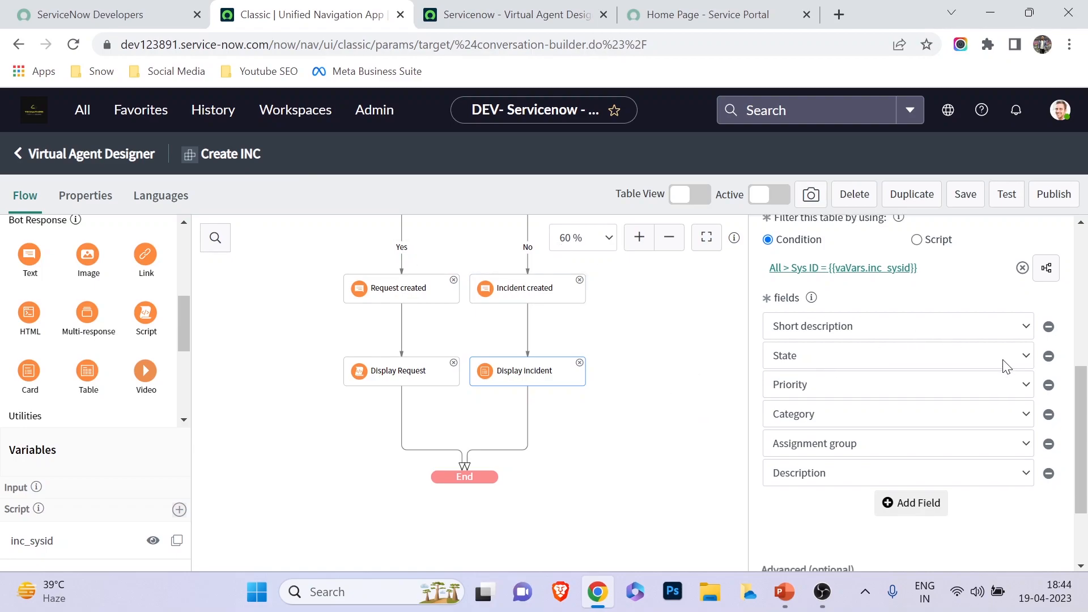
# - Publish the Create INC topic block and return to the Outlook Issue topic
pyautogui.scroll(5, 1002, 351)
pyautogui.click(1063, 196)
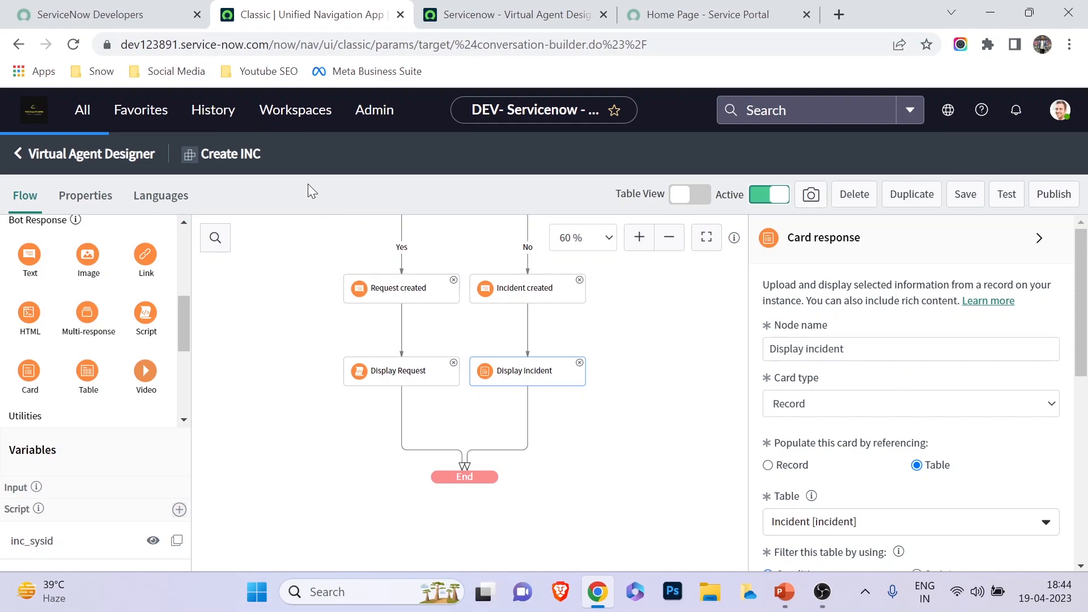
pyautogui.click(505, 7)
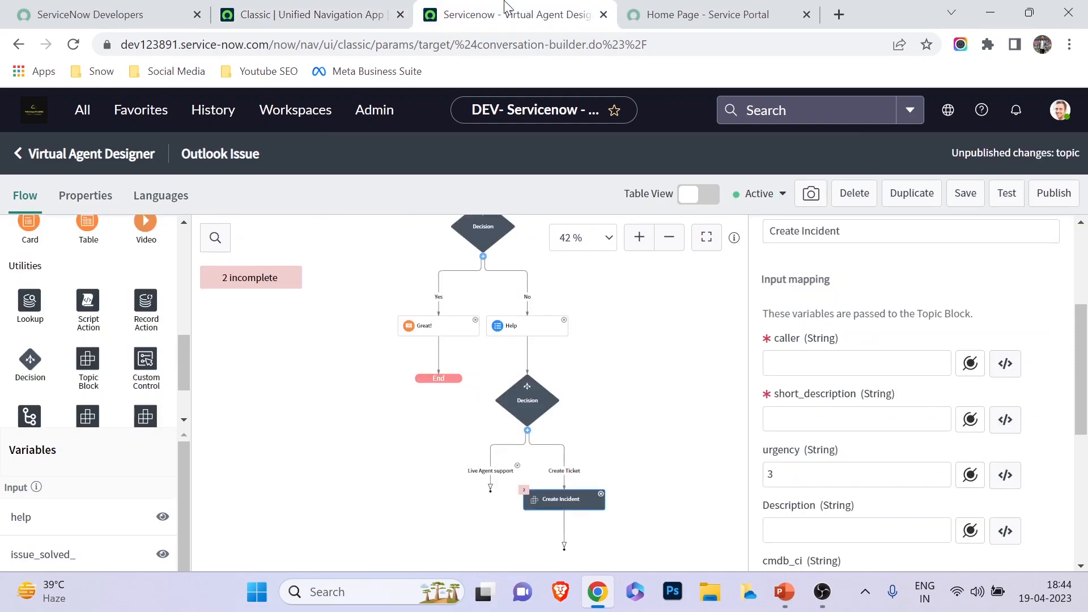
# - Assign the Create INC topic block to the incomplete node under the Create Ticket branch
pyautogui.scroll(4, 809, 389)
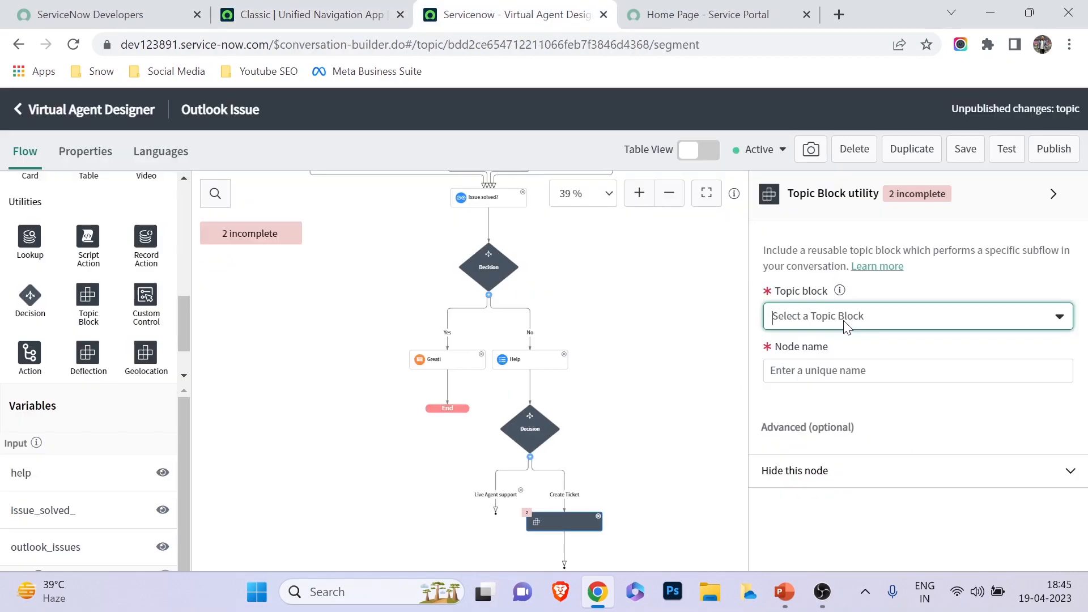
pyautogui.click(862, 315)
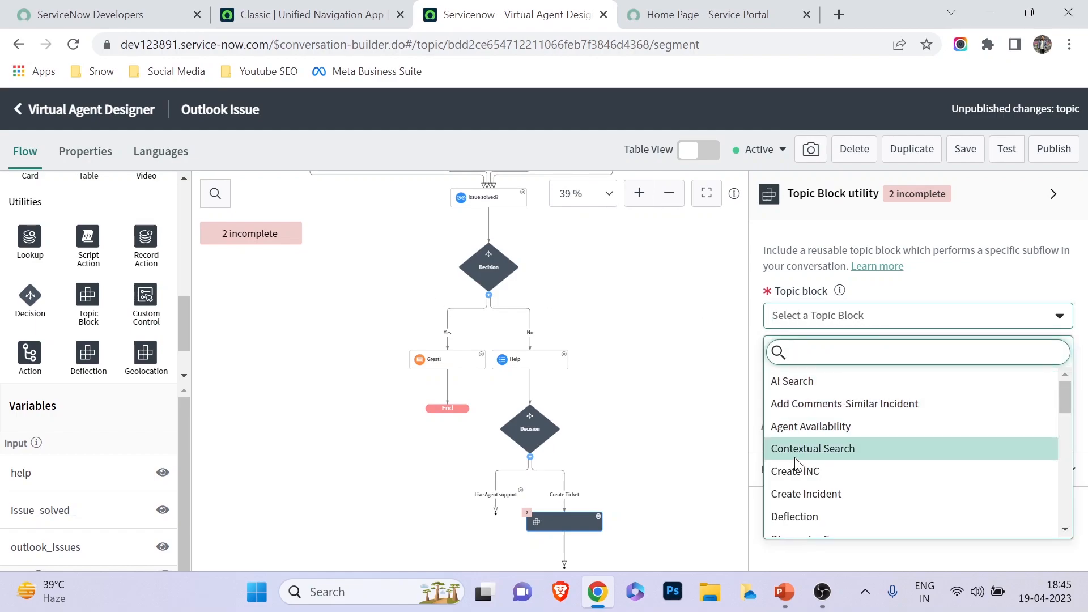
pyautogui.click(828, 474)
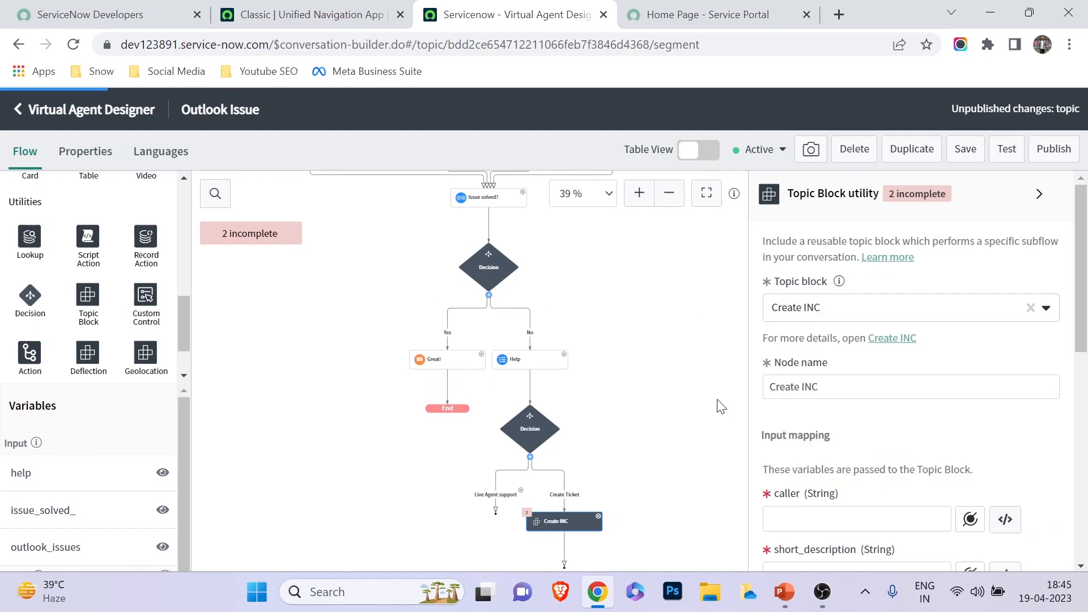
# - Map the Create INC node's caller input to Input Variables > User > User ID
pyautogui.scroll(-2, 639, 362)
pyautogui.scroll(1, 675, 388)
pyautogui.click(862, 512)
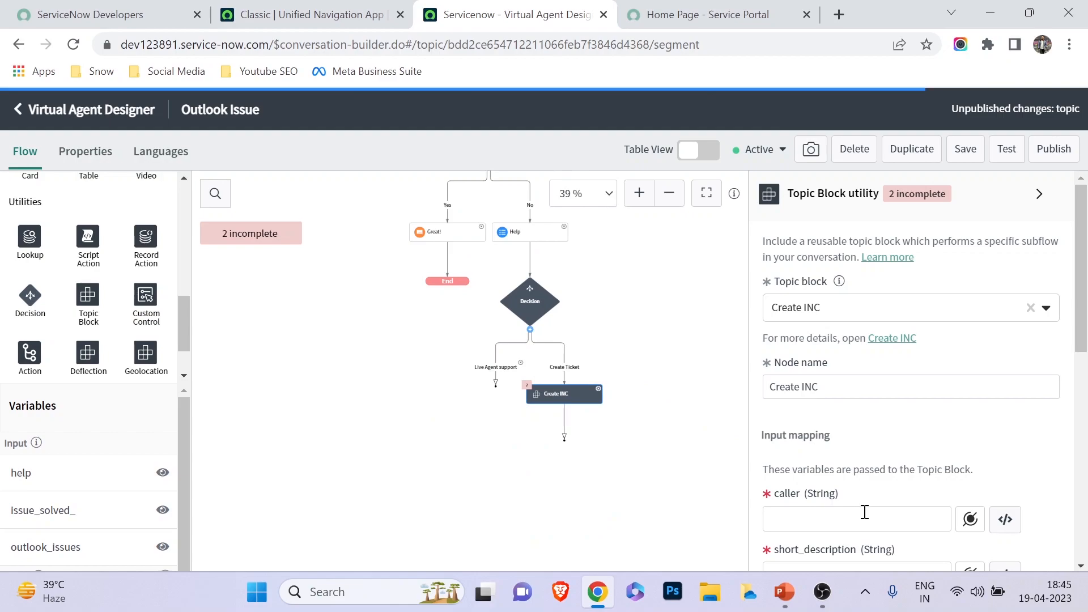
pyautogui.scroll(-3, 942, 406)
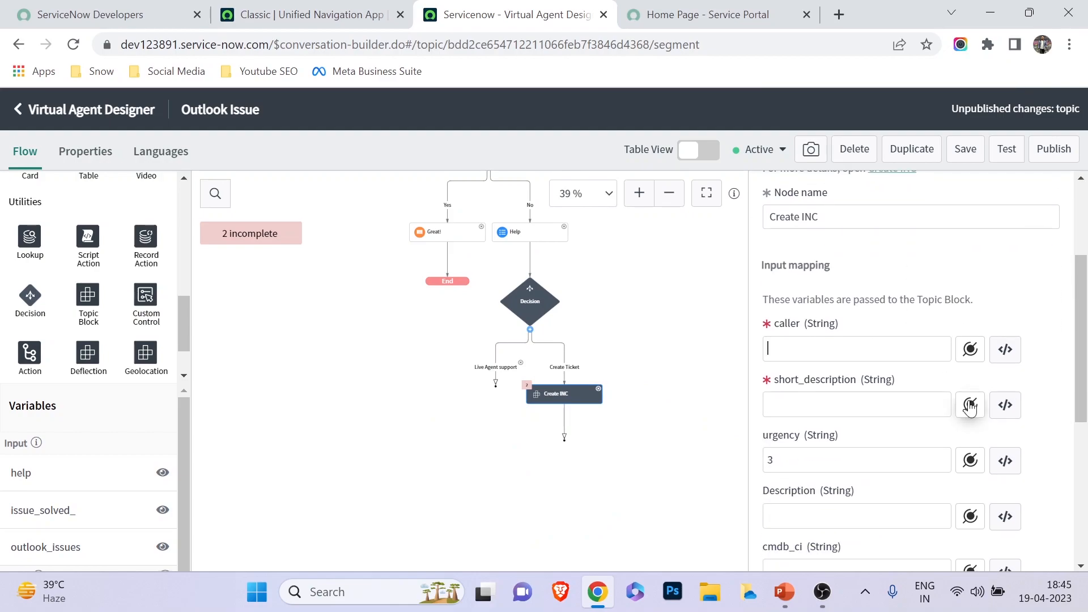
pyautogui.click(971, 349)
pyautogui.click(1032, 146)
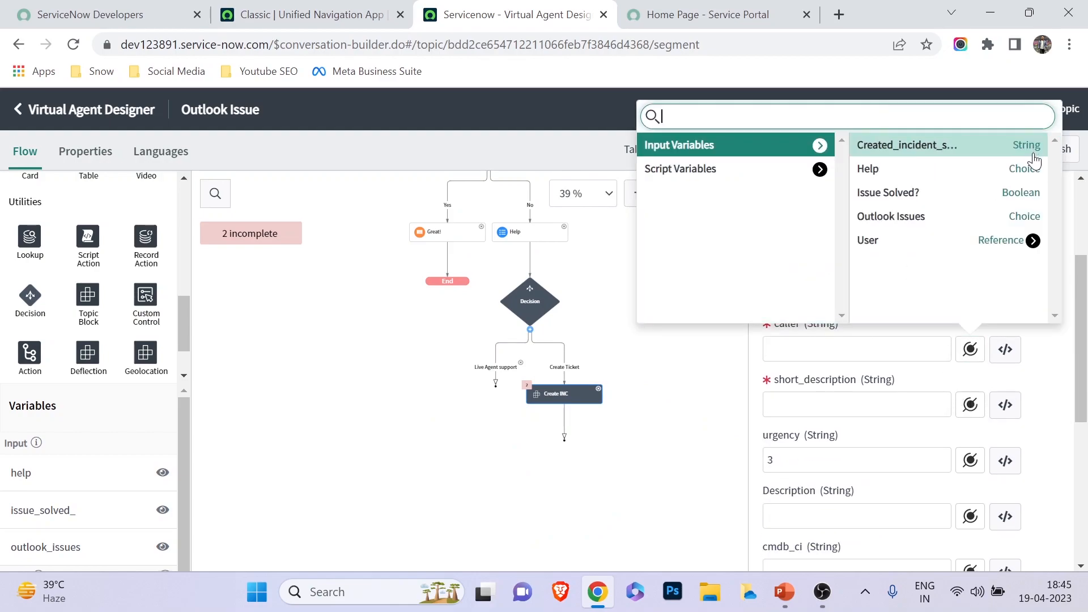
pyautogui.click(1032, 242)
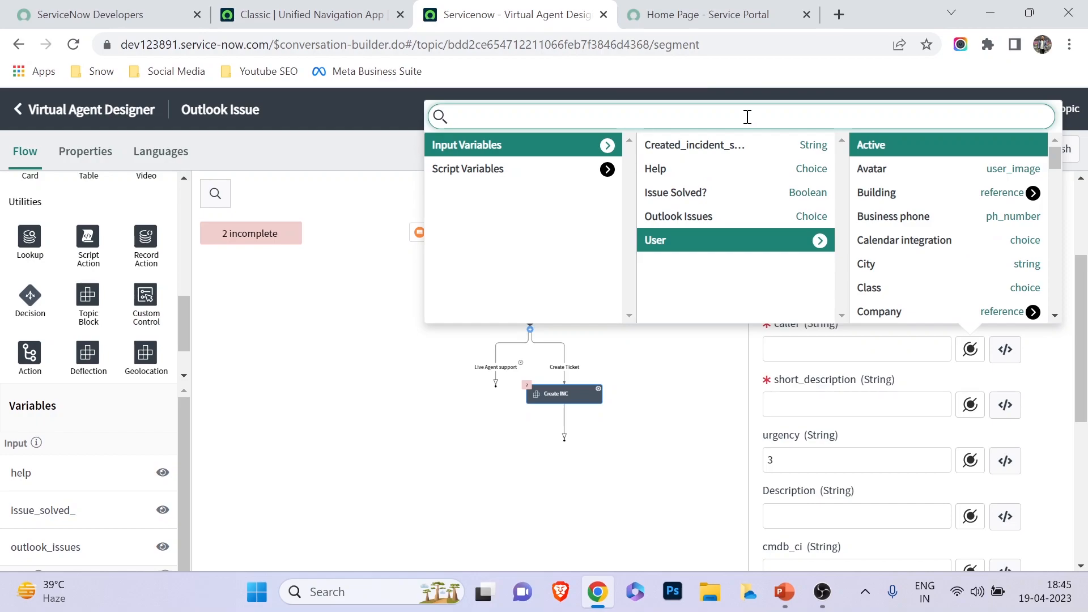
pyautogui.write('user')
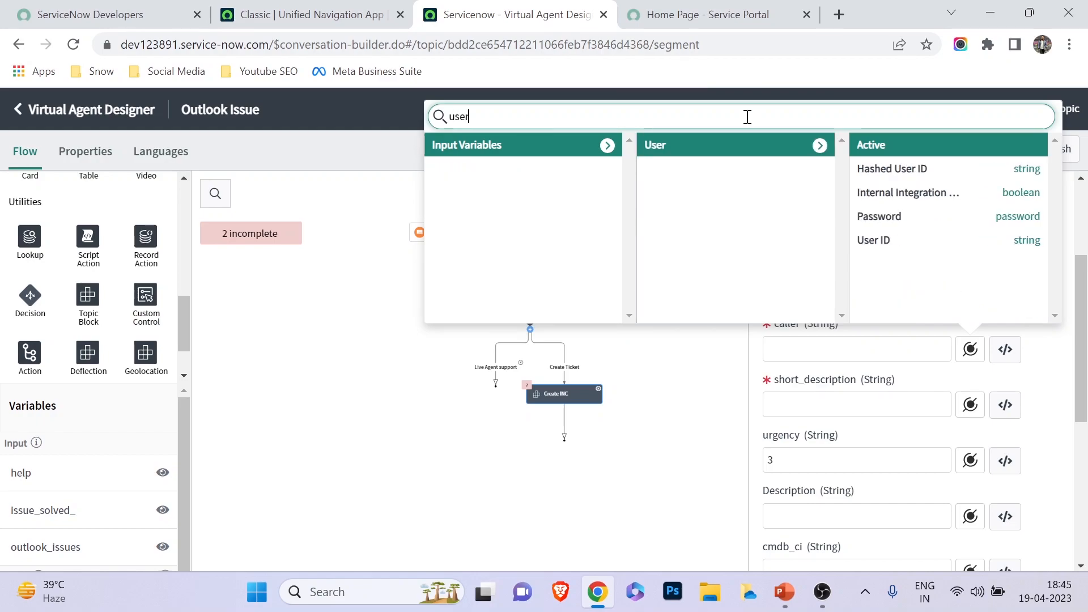
pyautogui.click(874, 242)
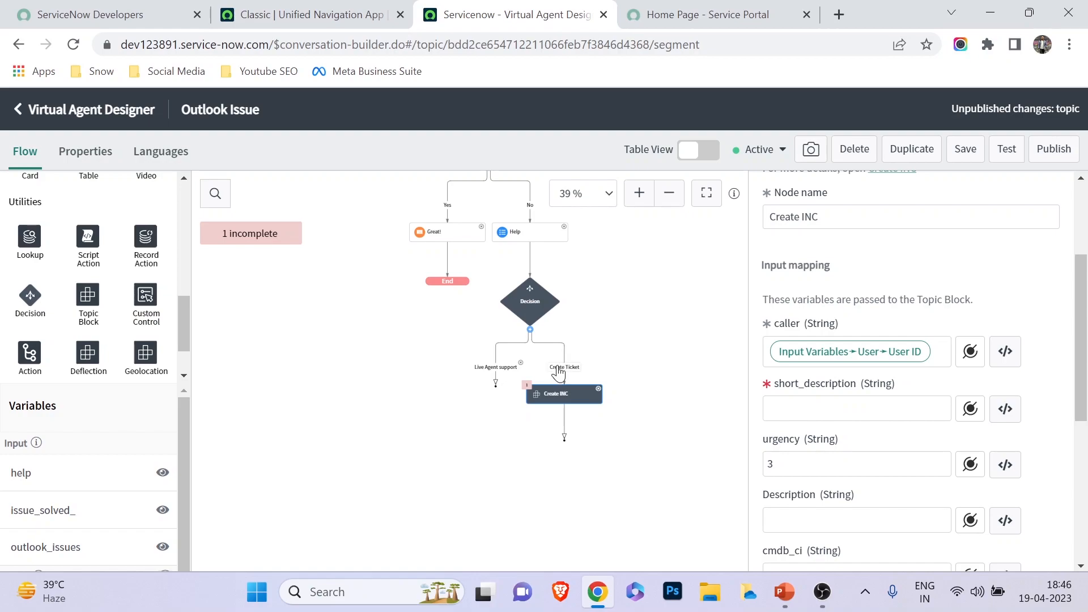
# - Add a Text user input node directly below Create INC in the Create Ticket branch
pyautogui.click(639, 194)
pyautogui.click(639, 193)
pyautogui.moveTo(670, 309); pyautogui.dragTo(568, 281)
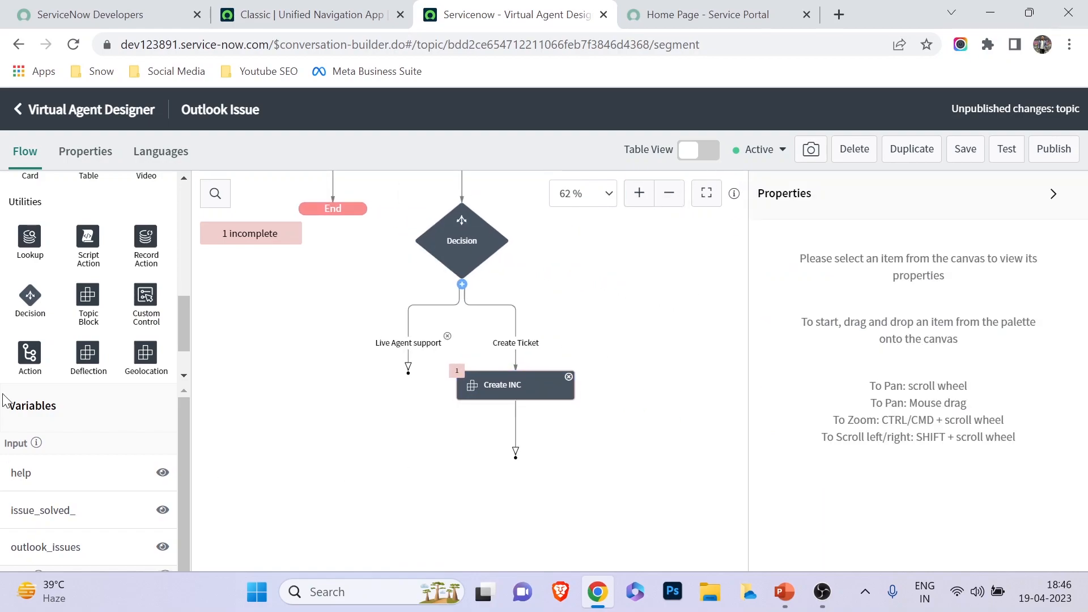
pyautogui.scroll(4, 34, 278)
pyautogui.scroll(3, 23, 286)
pyautogui.moveTo(31, 272); pyautogui.dragTo(513, 414)
pyautogui.moveTo(37, 257); pyautogui.dragTo(592, 403)
# - Name the new text input node below Create INC "Description"
pyautogui.click(377, 449)
pyautogui.click(794, 295)
pyautogui.write('Description')
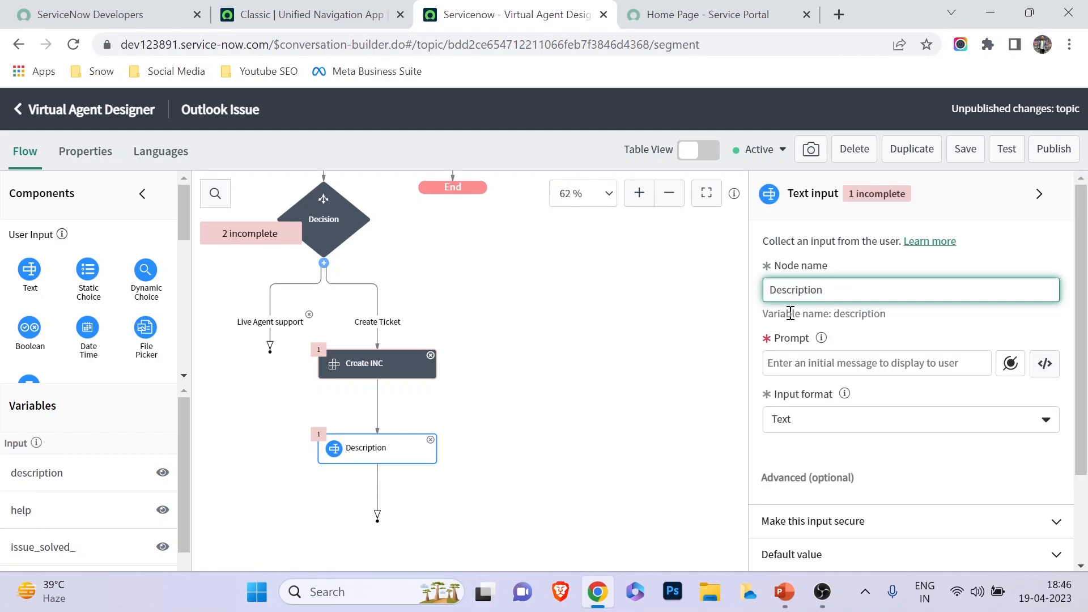
# - Set the Description node's prompt to "Please describe the issue you are facing in outlook" and save the topic
pyautogui.click(810, 353)
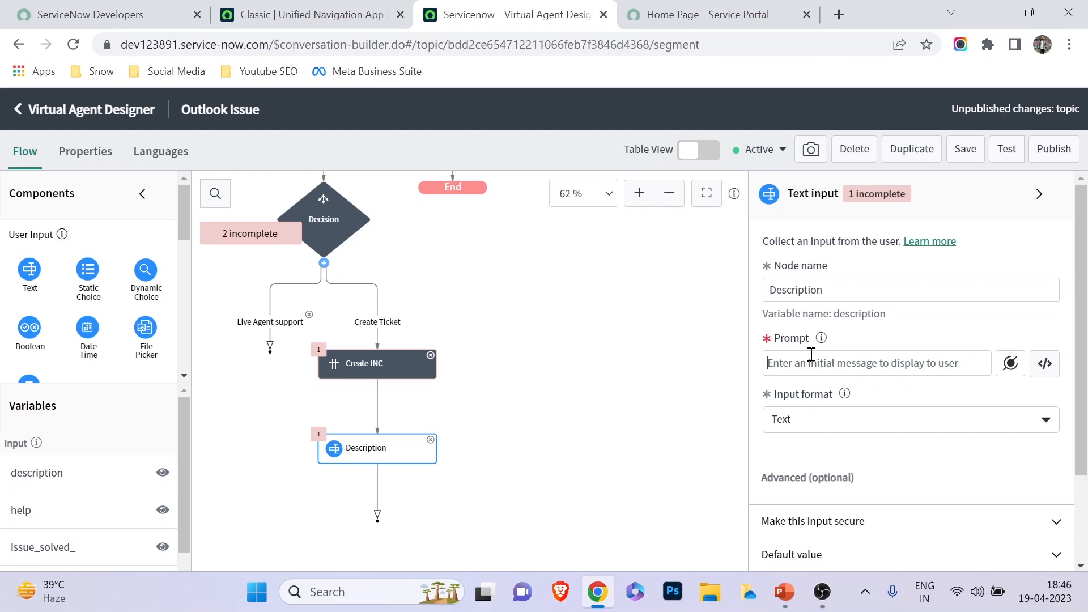
pyautogui.scroll(-2, 811, 354)
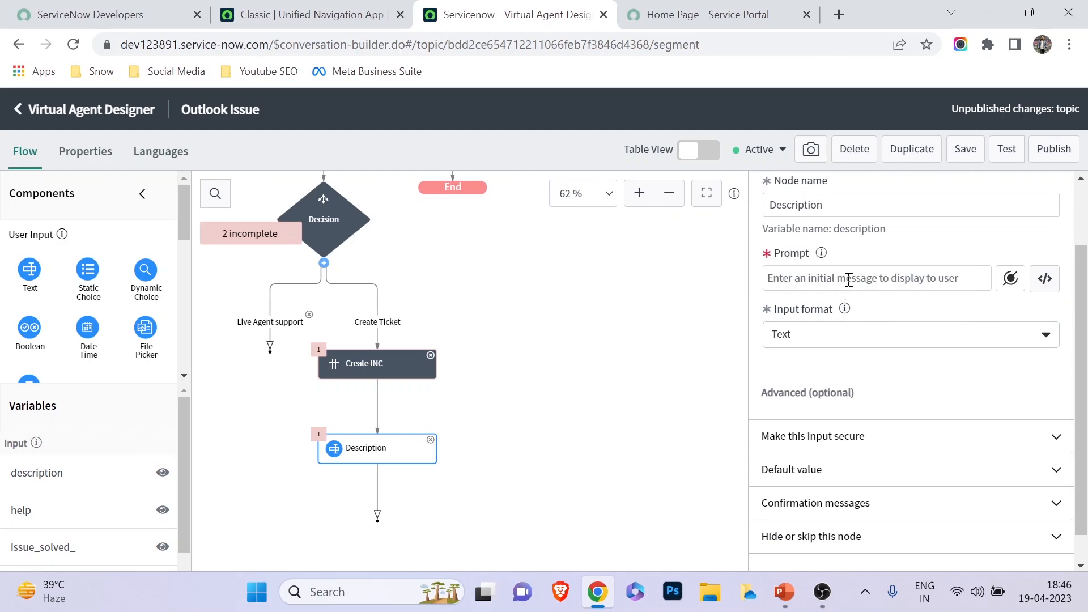
pyautogui.write('Please describe the issue you are facing in')
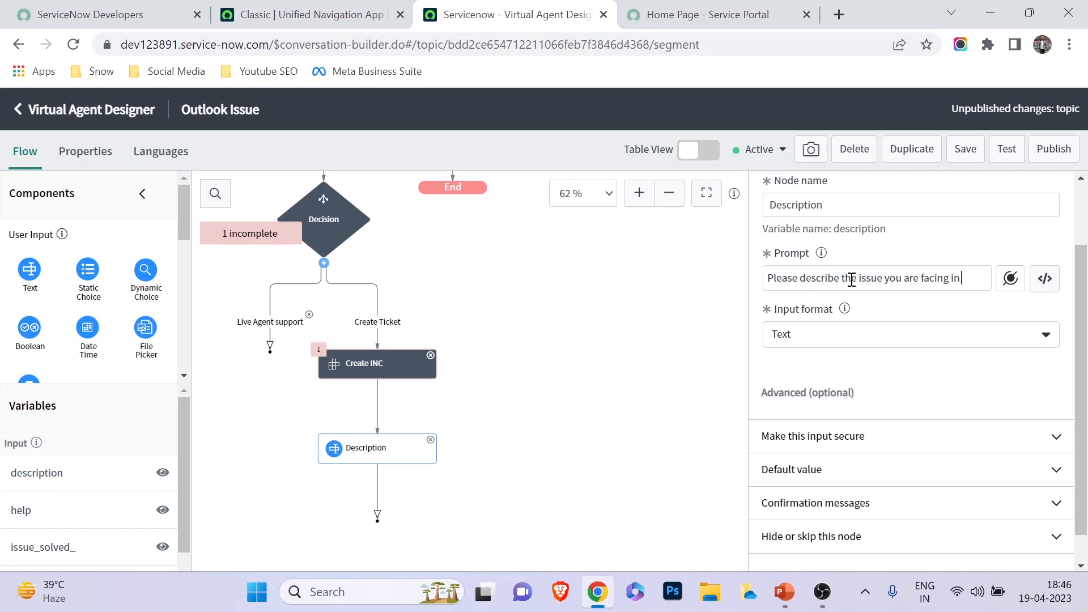
pyautogui.write('look')
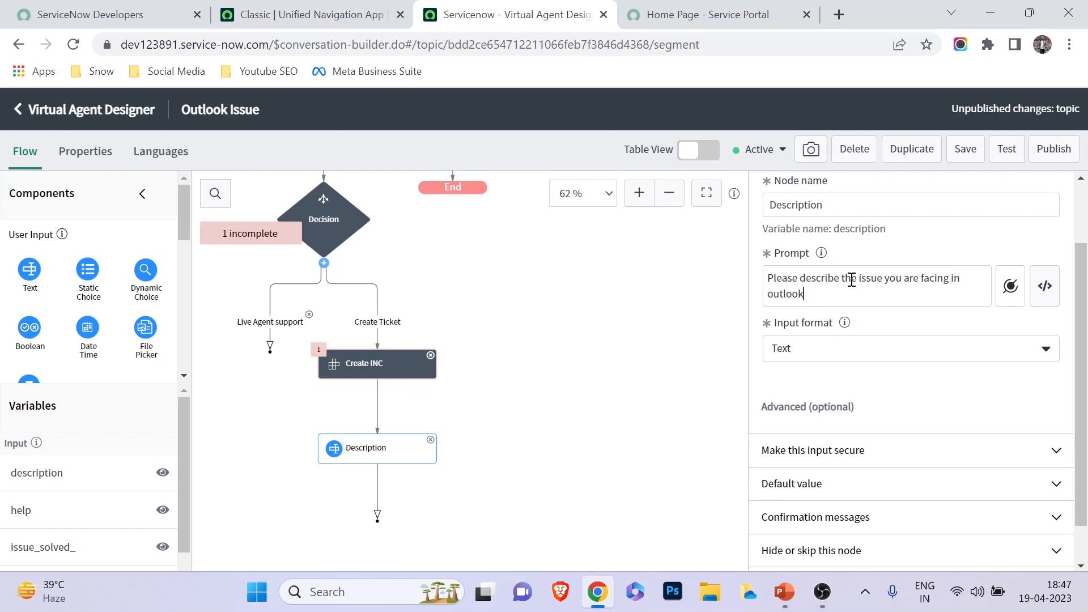
pyautogui.click(842, 351)
pyautogui.click(842, 351)
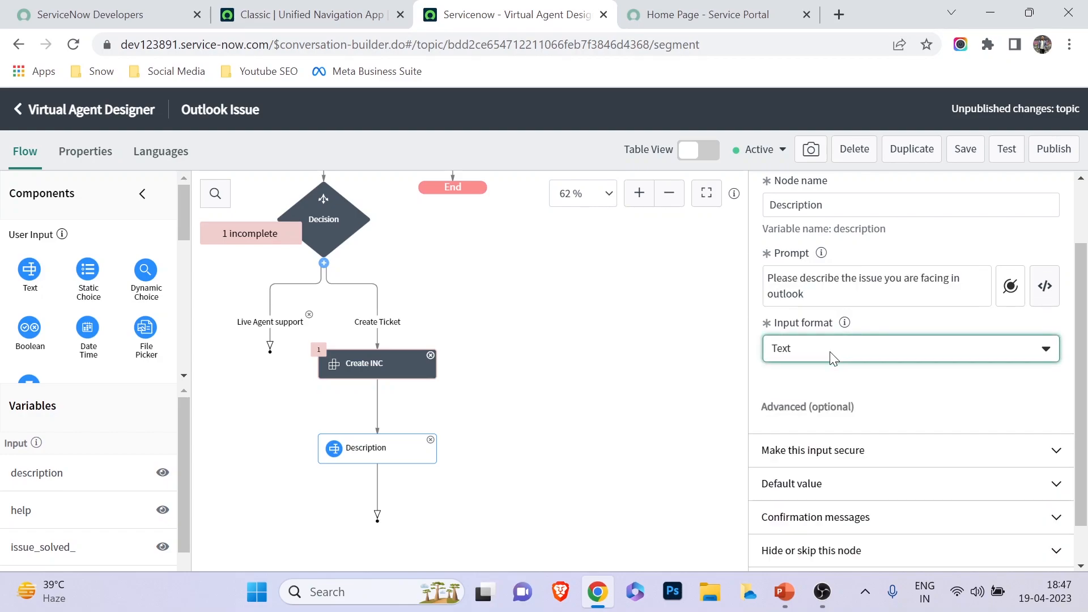
pyautogui.scroll(-1, 831, 434)
pyautogui.scroll(3, 848, 382)
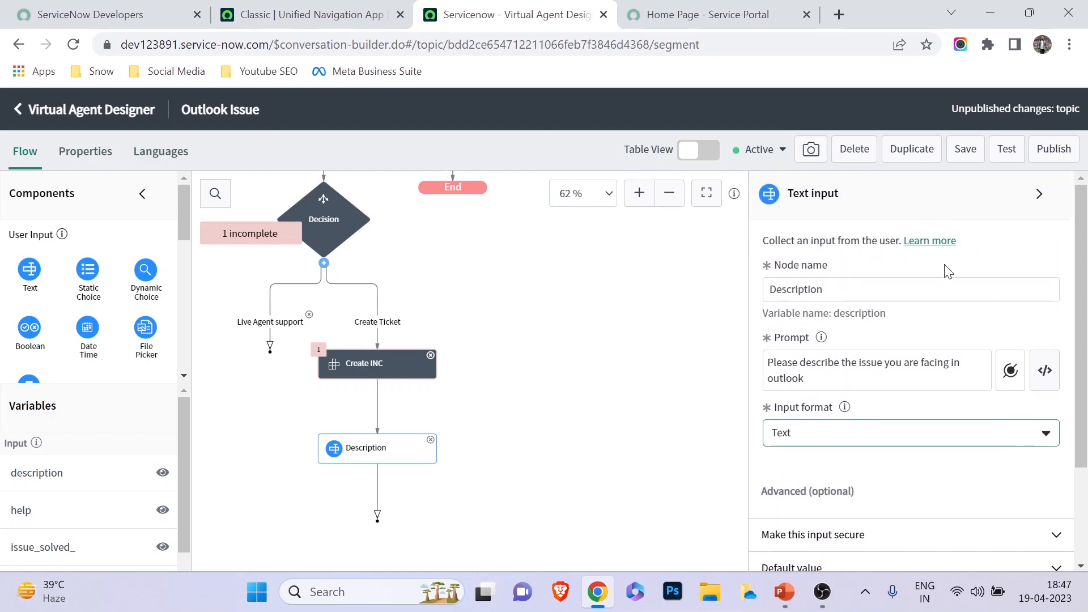
pyautogui.click(977, 155)
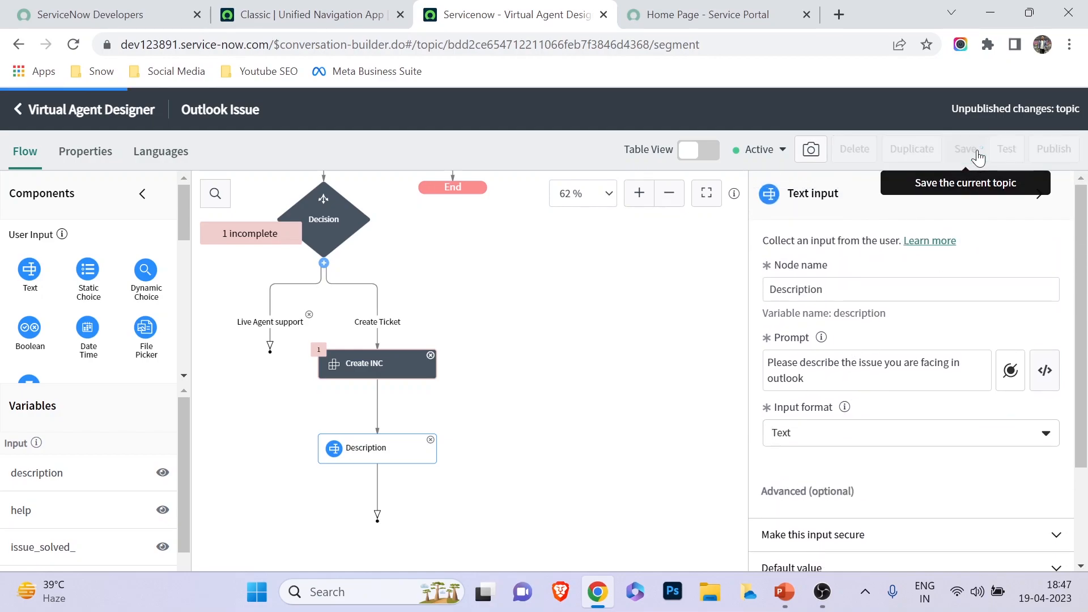
# - Move the Description node above Create INC and map Create INC's short_description input to Input Variables > Description
pyautogui.moveTo(372, 462); pyautogui.dragTo(383, 331)
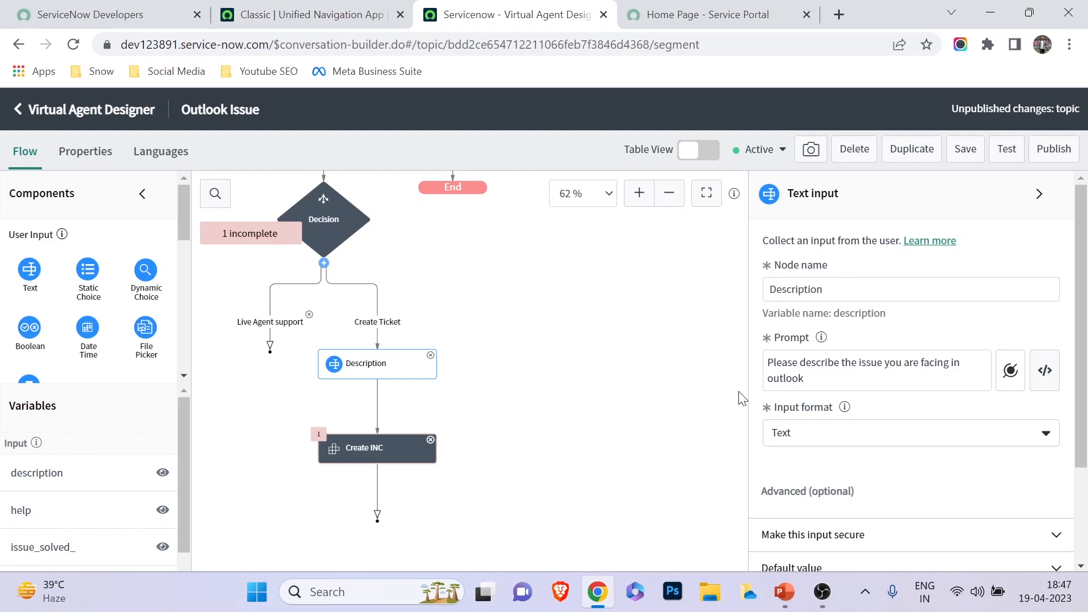
pyautogui.click(364, 451)
pyautogui.scroll(-3, 853, 422)
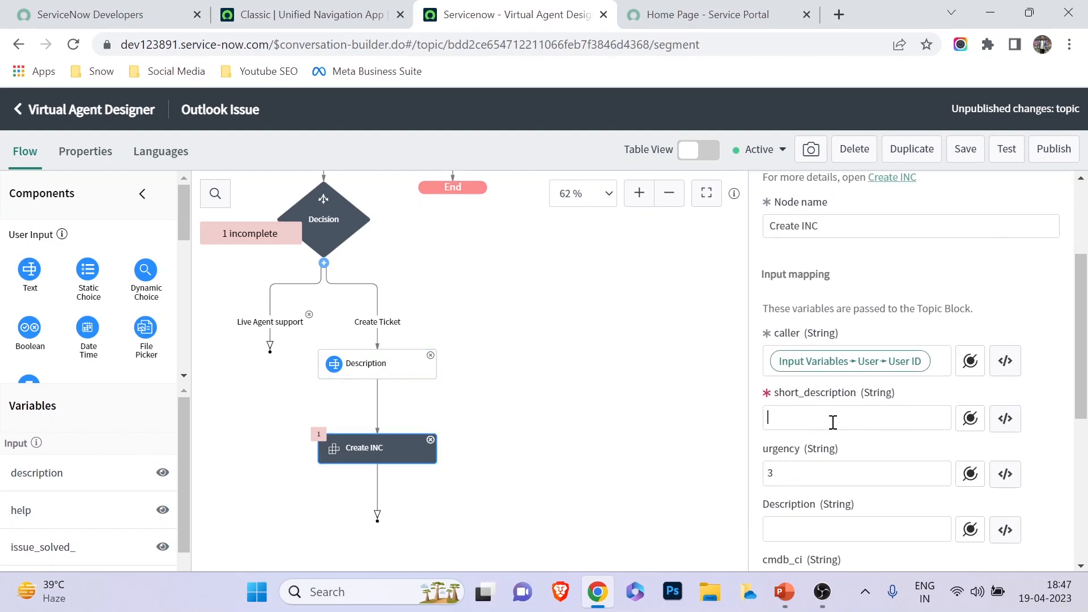
pyautogui.click(978, 426)
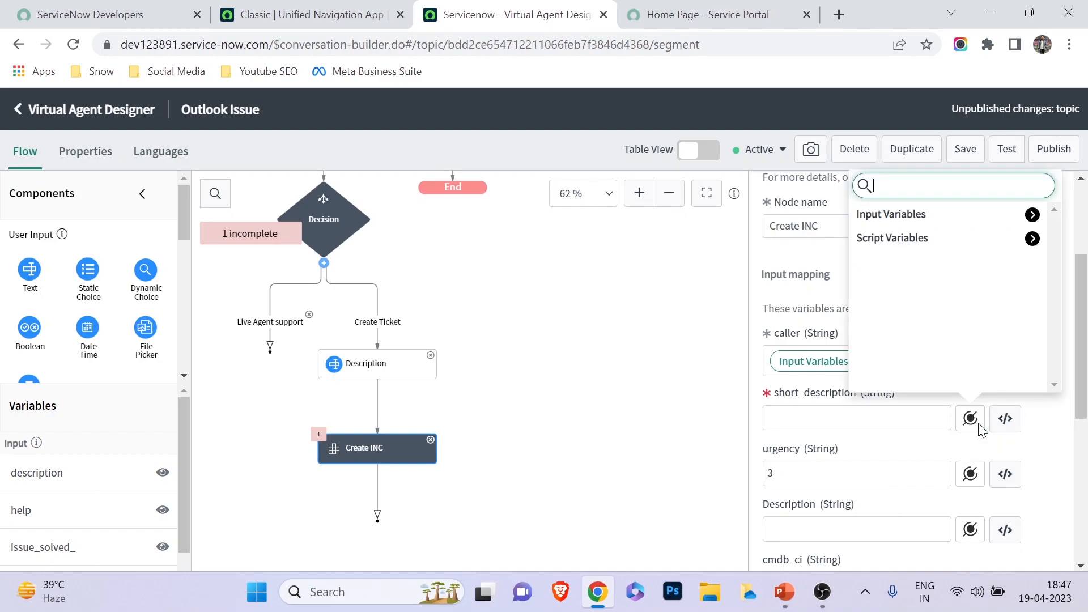
pyautogui.click(1032, 214)
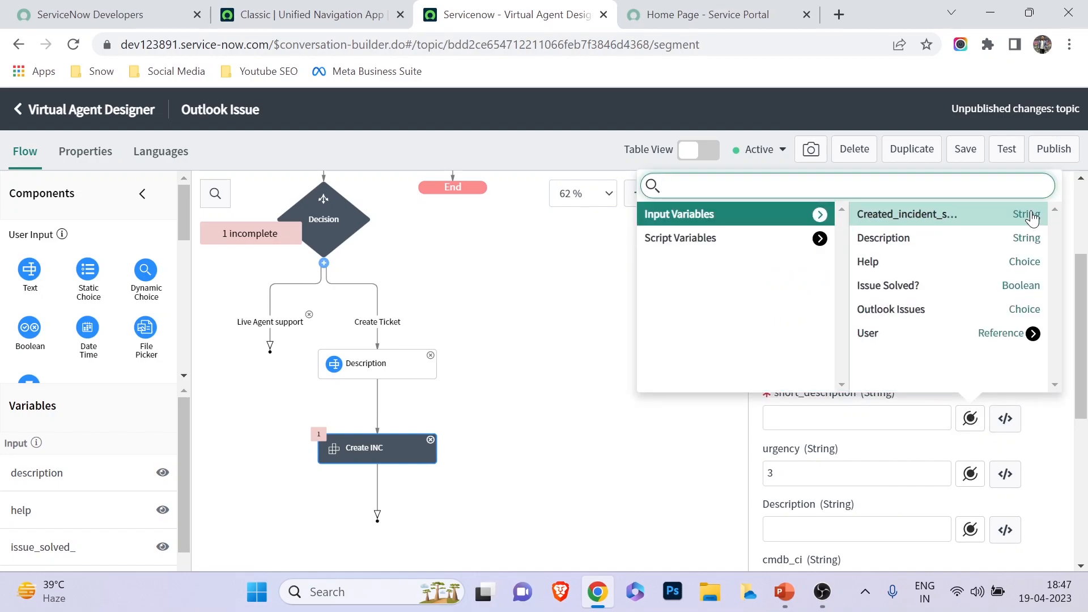
pyautogui.click(894, 245)
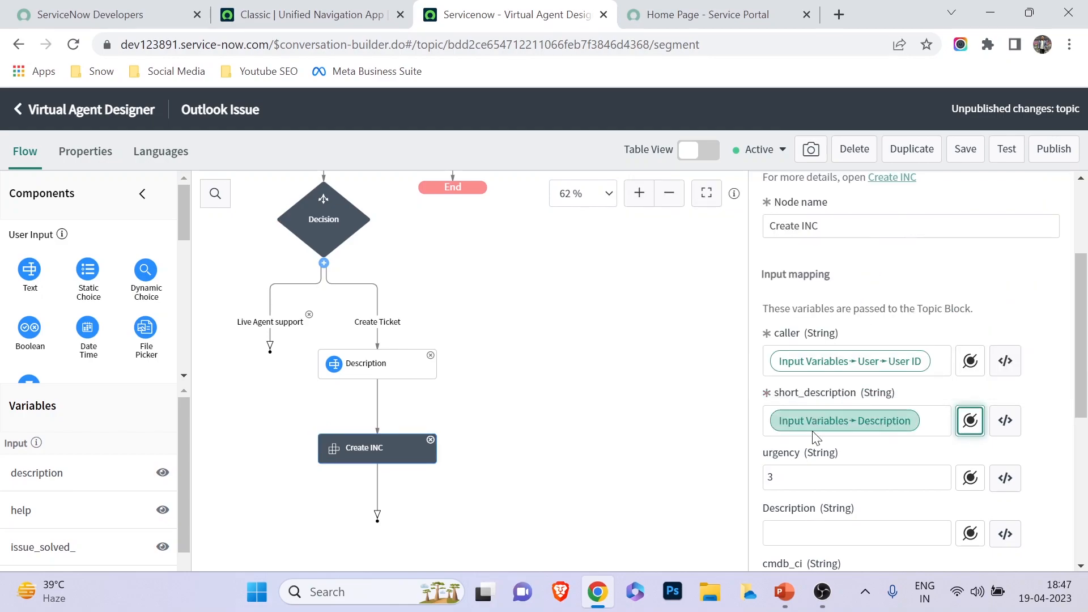
pyautogui.scroll(-5, 814, 423)
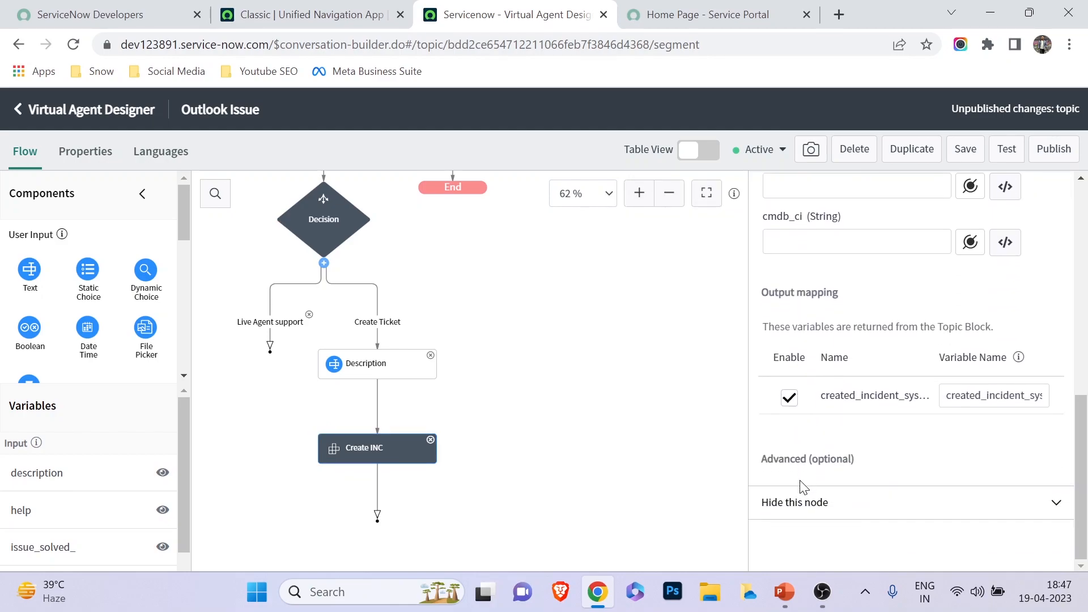
pyautogui.scroll(3, 804, 488)
# - Connect the open end of the Create INC node to the existing End node
pyautogui.moveTo(488, 369); pyautogui.dragTo(539, 371)
pyautogui.moveTo(450, 542); pyautogui.dragTo(524, 219)
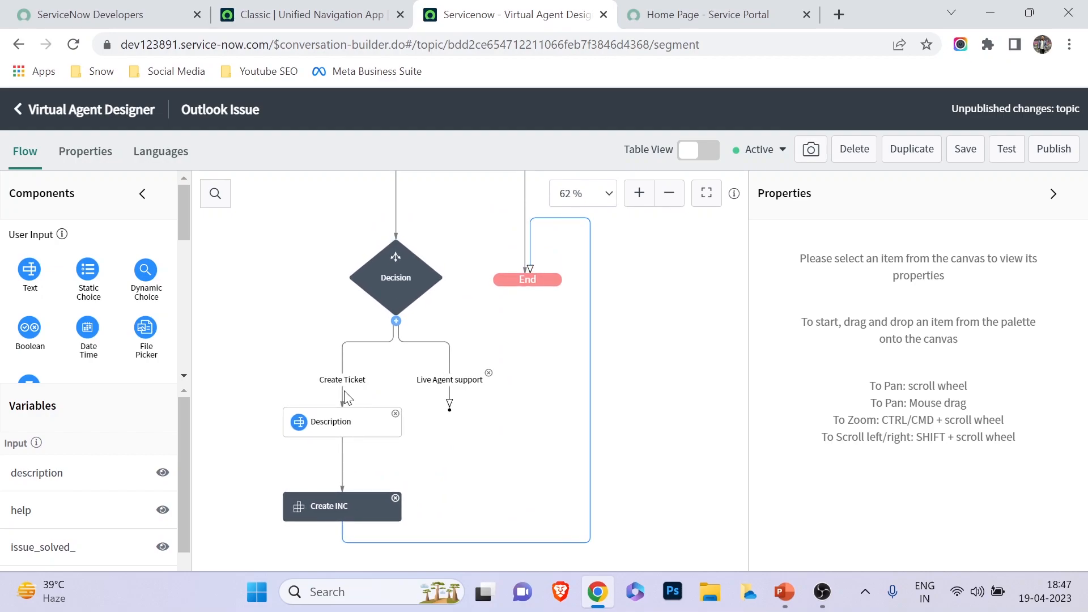
pyautogui.click(352, 422)
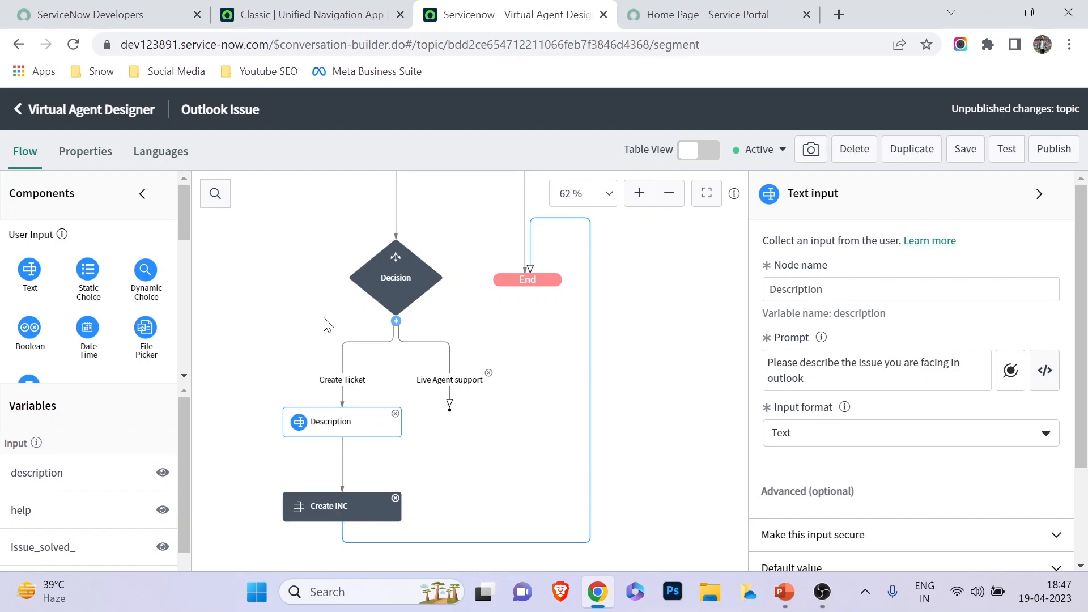
pyautogui.click(369, 8)
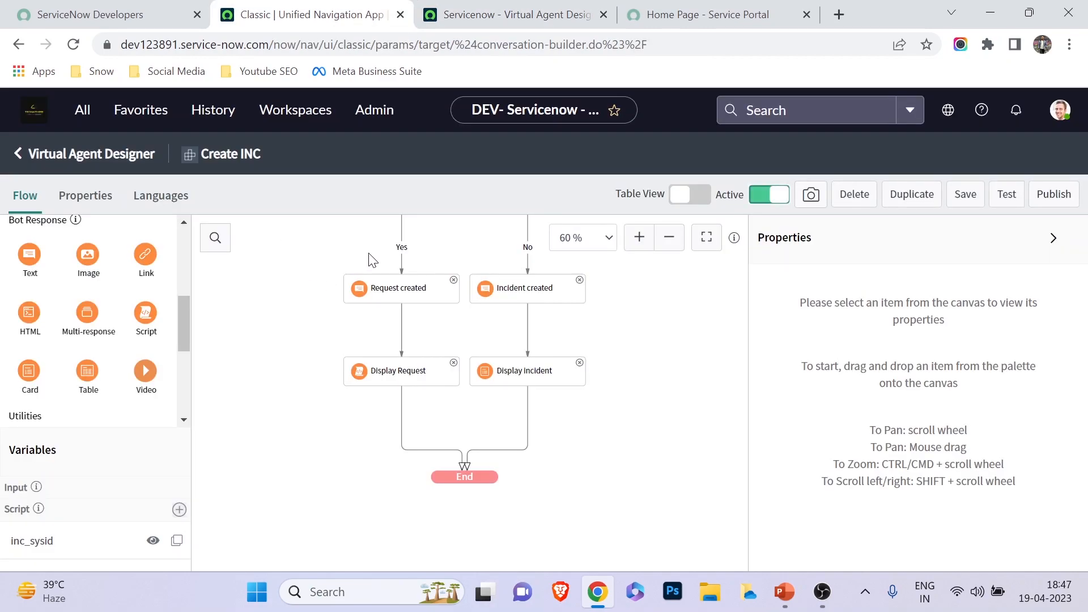
pyautogui.moveTo(320, 259); pyautogui.dragTo(313, 357)
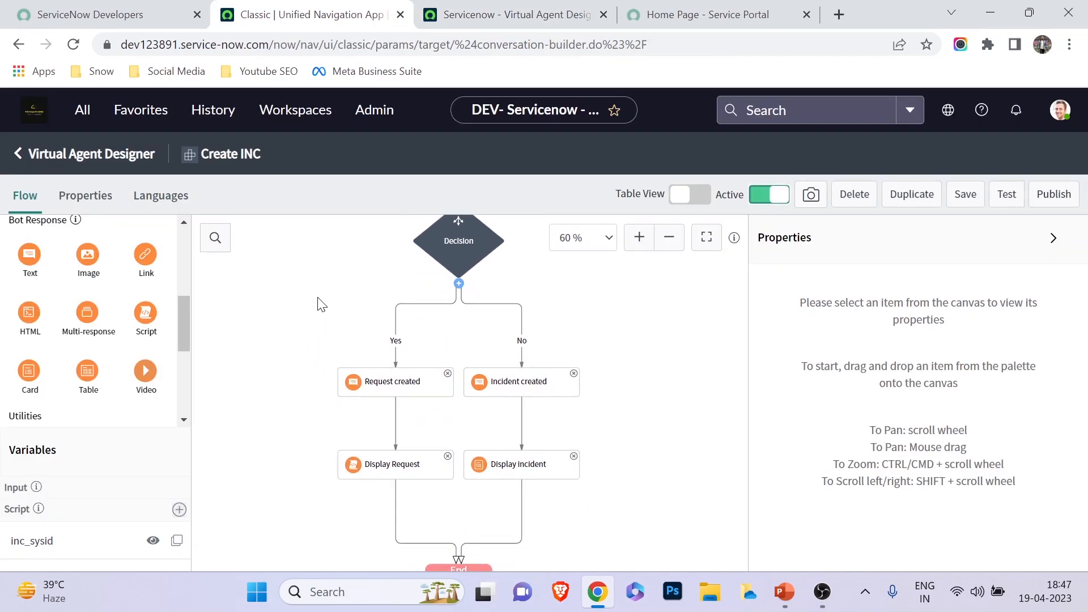
pyautogui.click(578, 10)
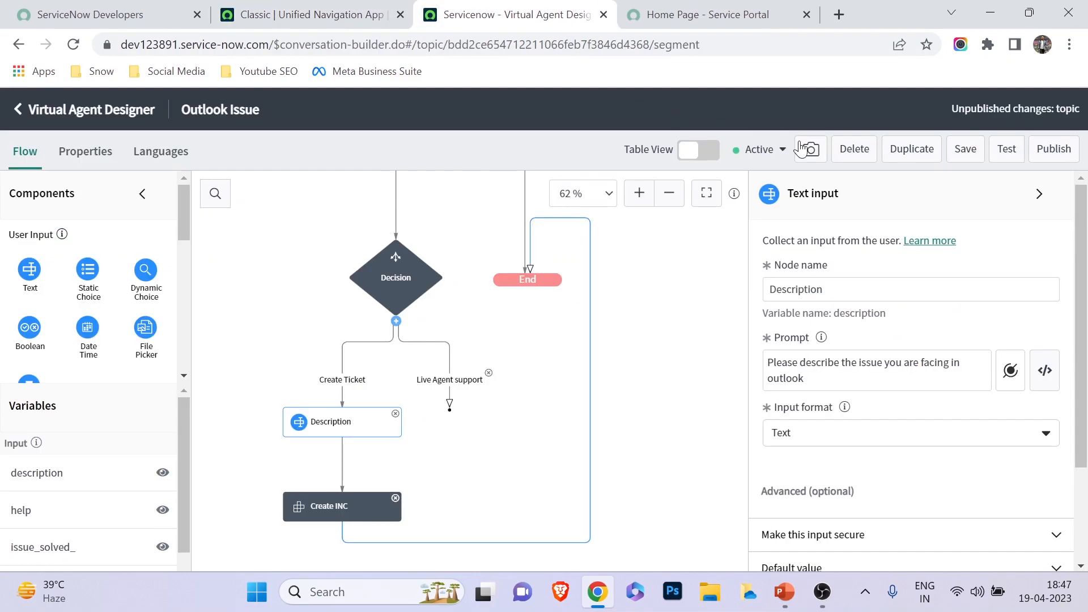
# - Start the Outlook issue topic in the Service Portal's virtual agent chat and choose "Outlook is not opening"
pyautogui.click(697, 14)
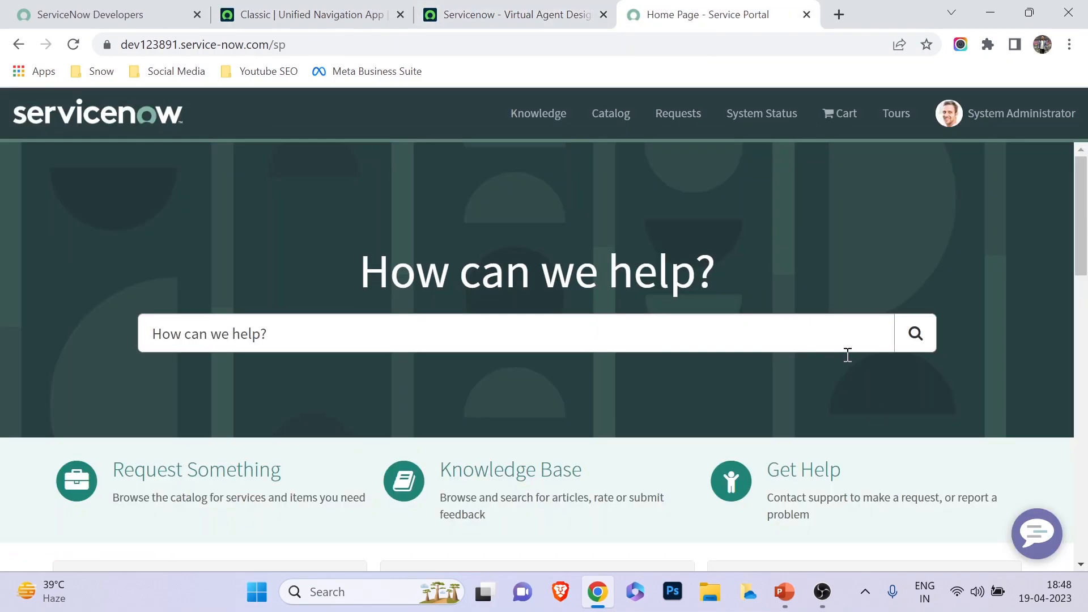
pyautogui.click(1041, 539)
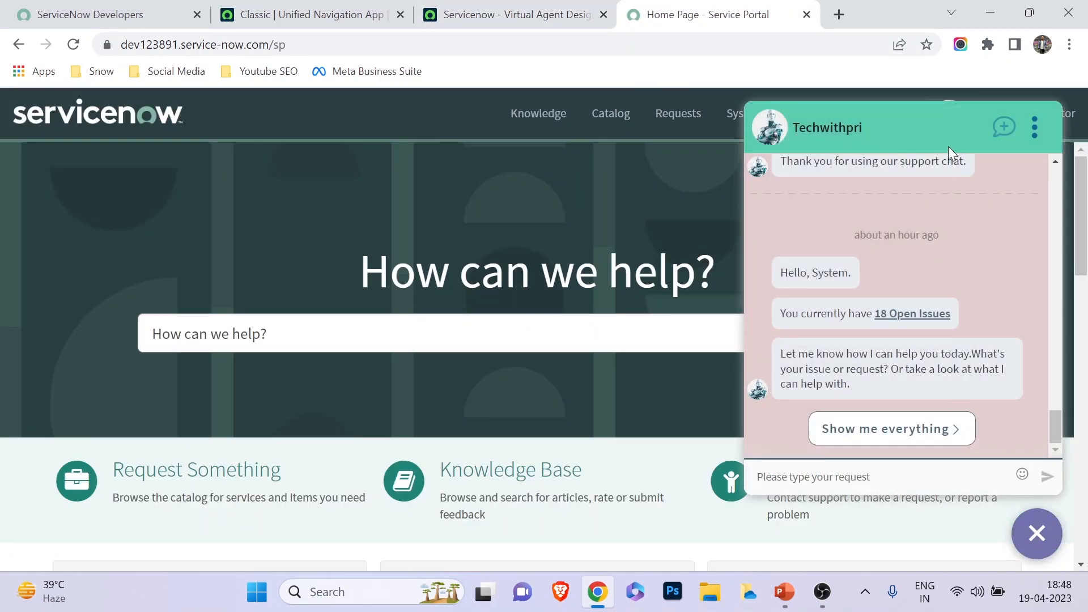
pyautogui.click(852, 428)
pyautogui.click(818, 243)
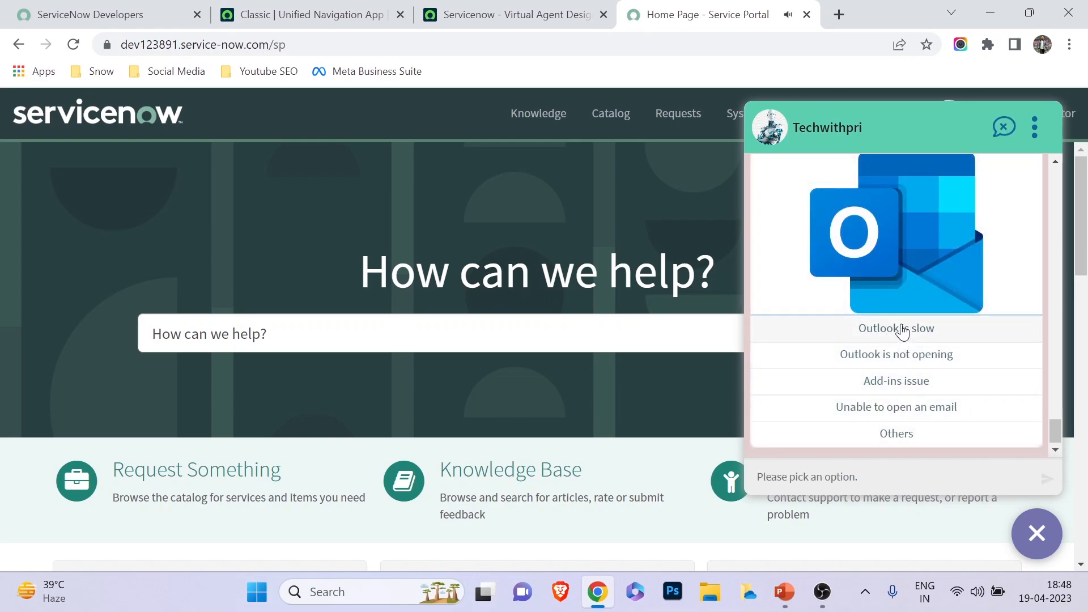
pyautogui.click(903, 359)
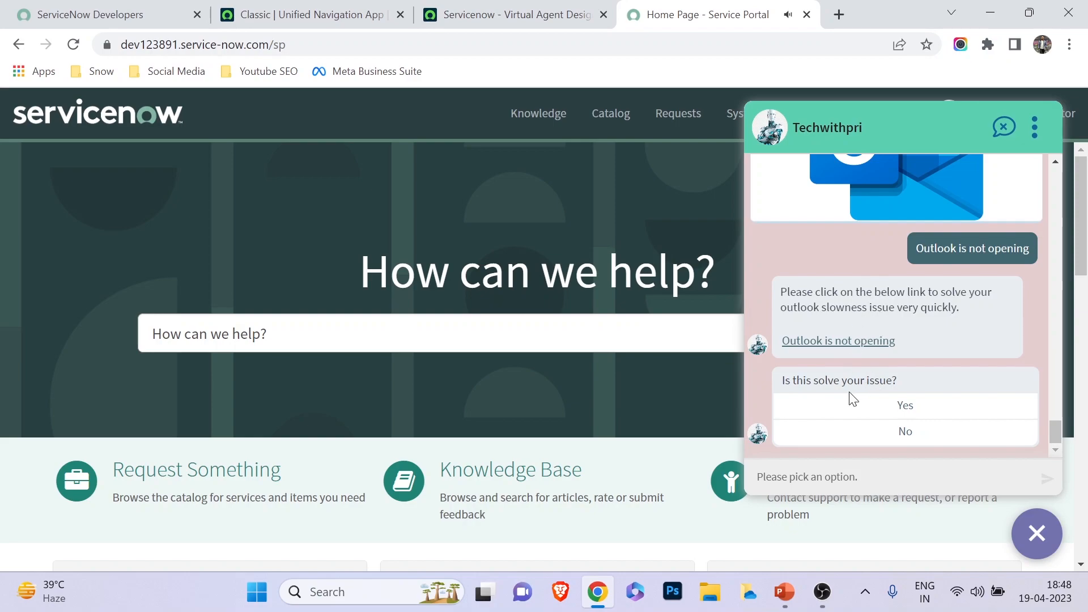
# - Answer No to whether the issue is solved, then create a ticket with the description "Outlook is freezing"
pyautogui.click(904, 431)
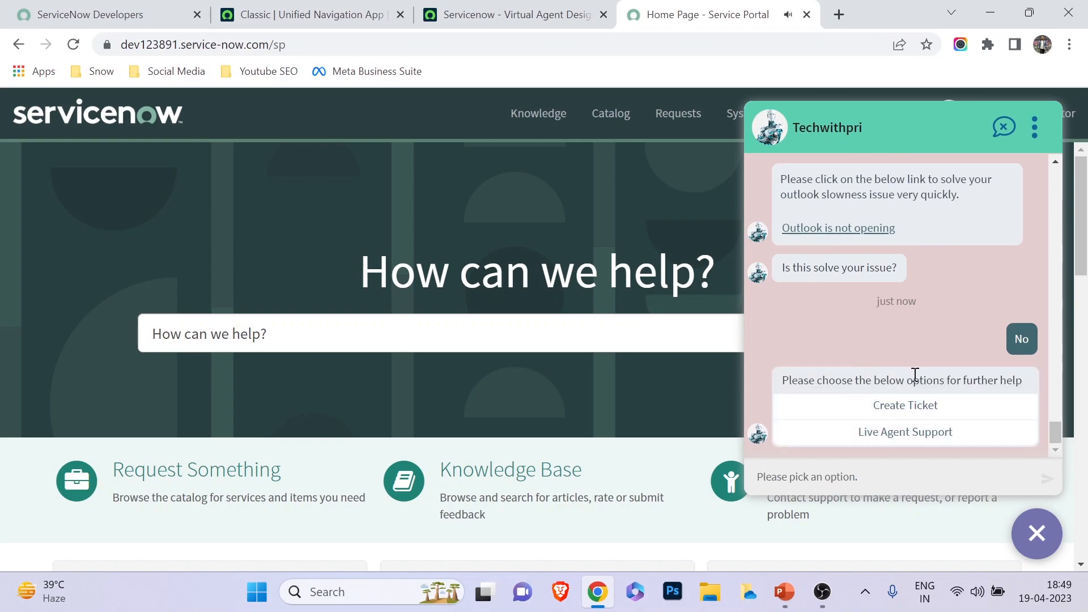
pyautogui.click(882, 409)
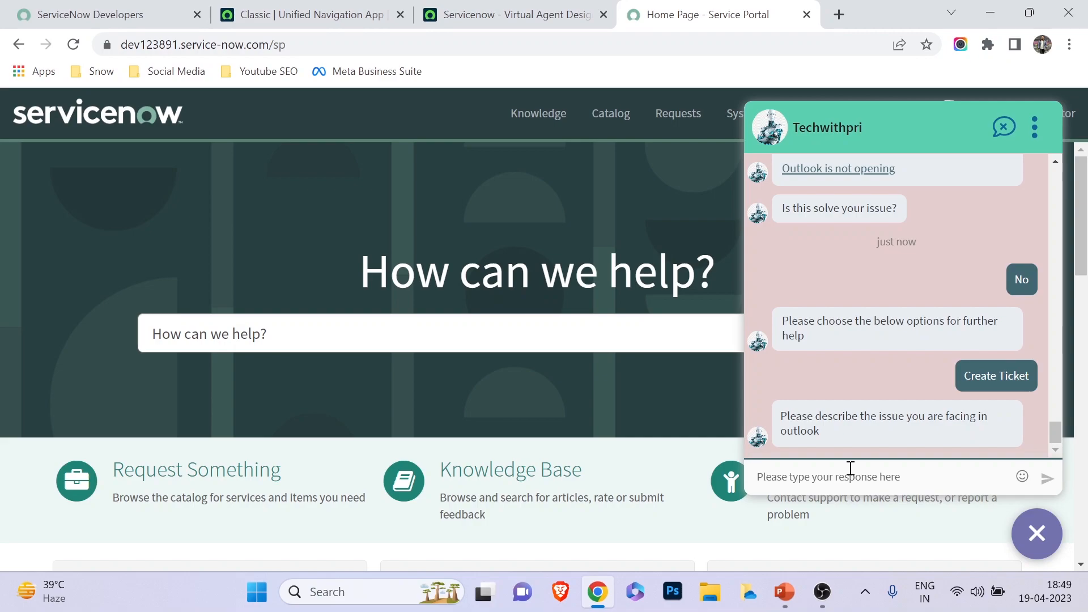
pyautogui.write('O')
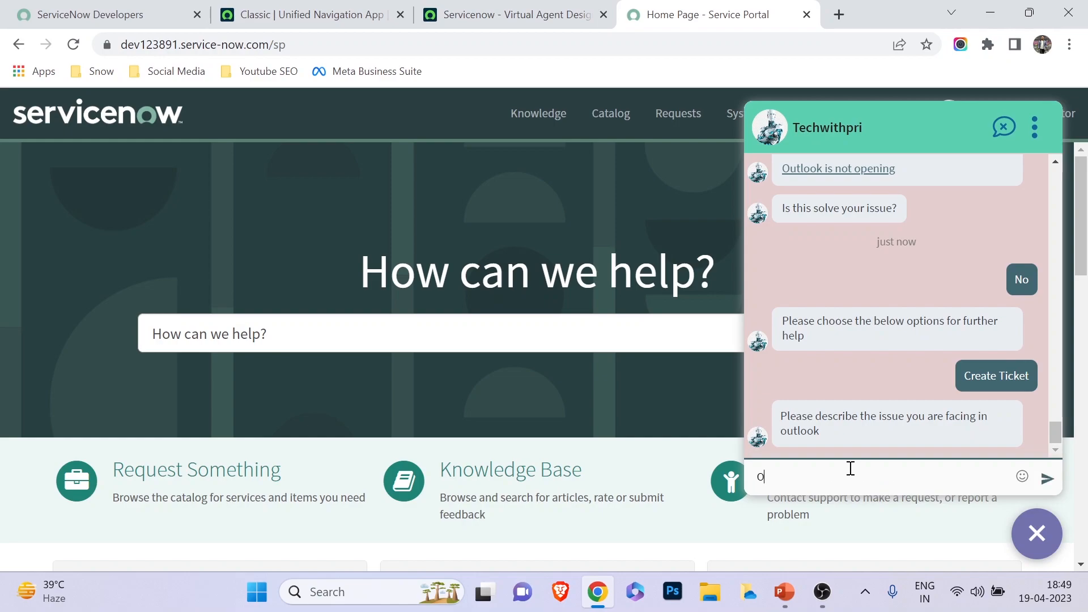
pyautogui.write('utlook is freezing')
pyautogui.press('Return')
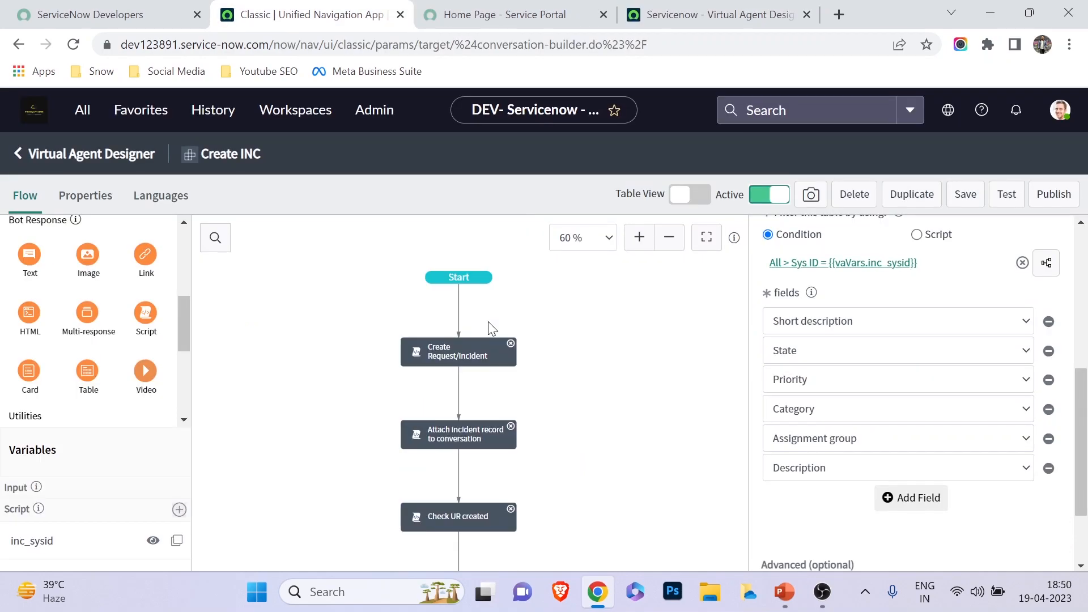
# - Review the Create INC node's input mapping in the Outlook Issue topic and the input variables defined in the Create INC block
pyautogui.click(636, 8)
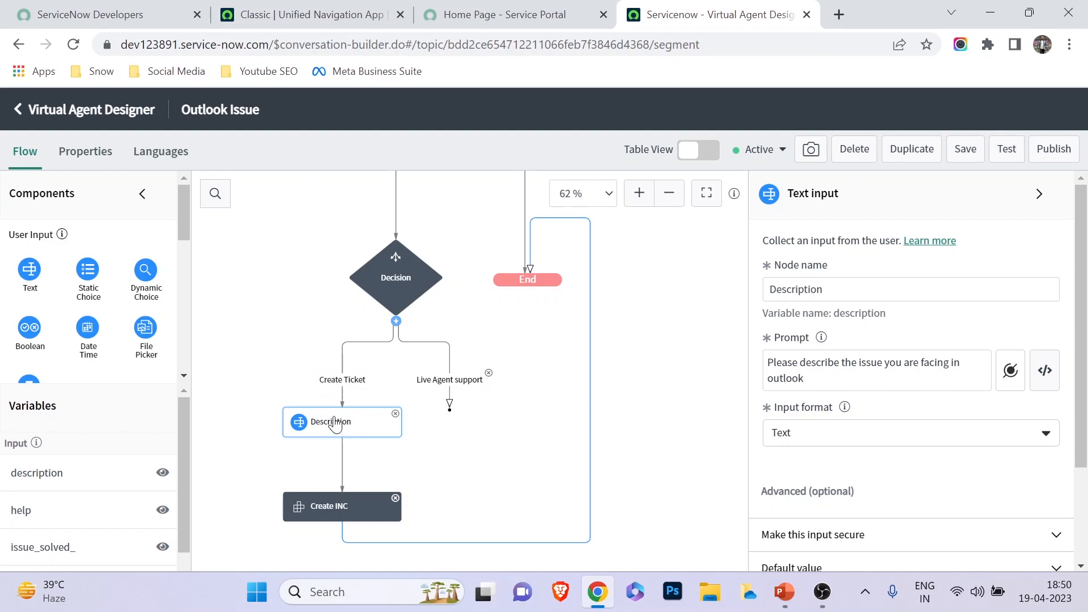
pyautogui.click(331, 518)
pyautogui.scroll(-3, 867, 471)
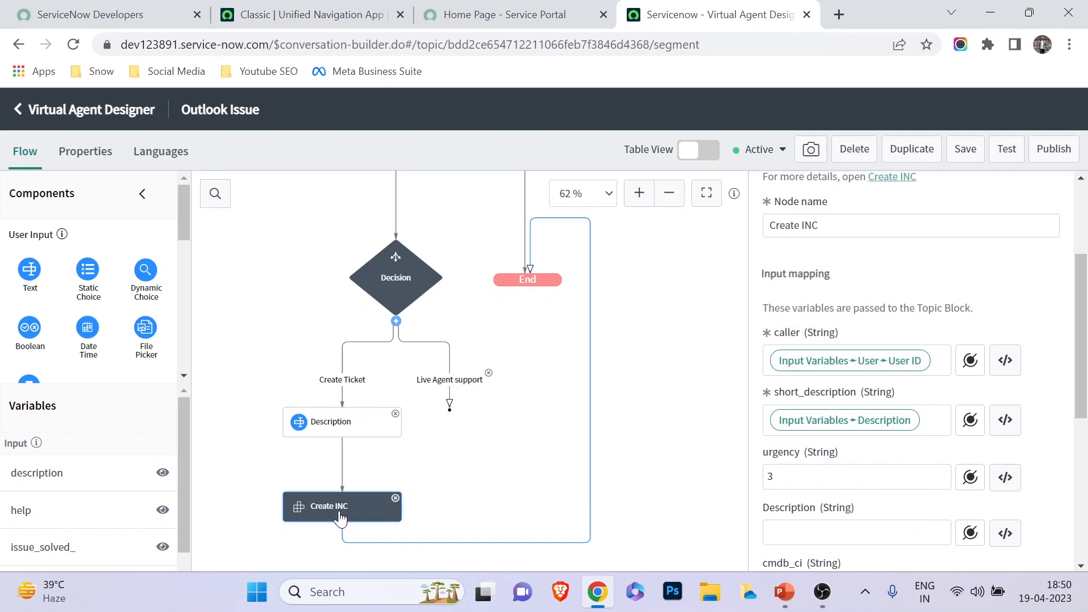
pyautogui.click(362, 11)
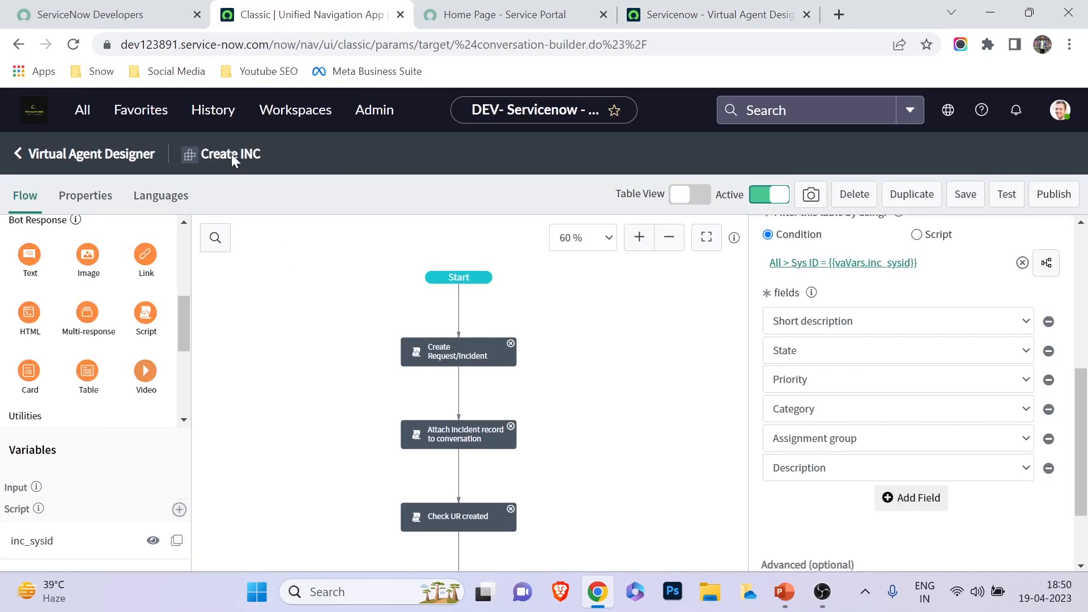
pyautogui.click(476, 279)
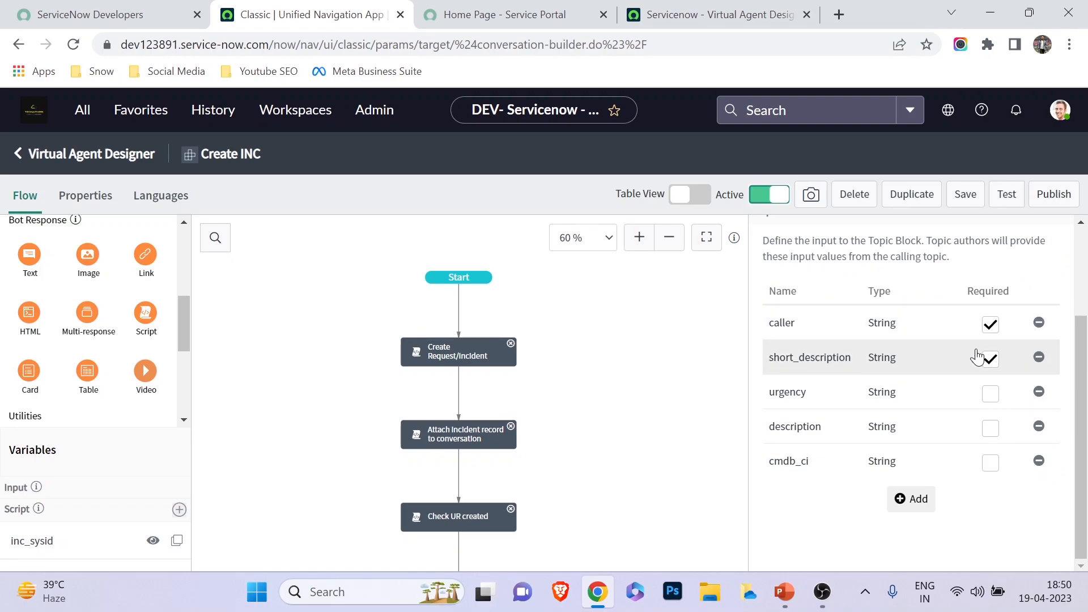
# - Examine the createIncident call in the action expression script of the Create Request/Incident node
pyautogui.click(454, 358)
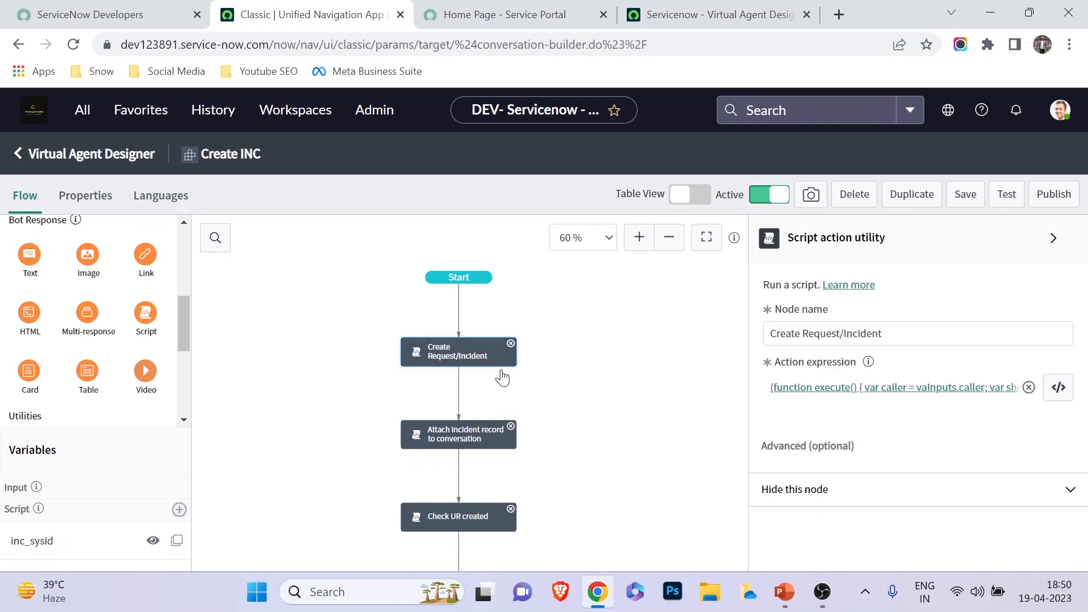
pyautogui.click(962, 391)
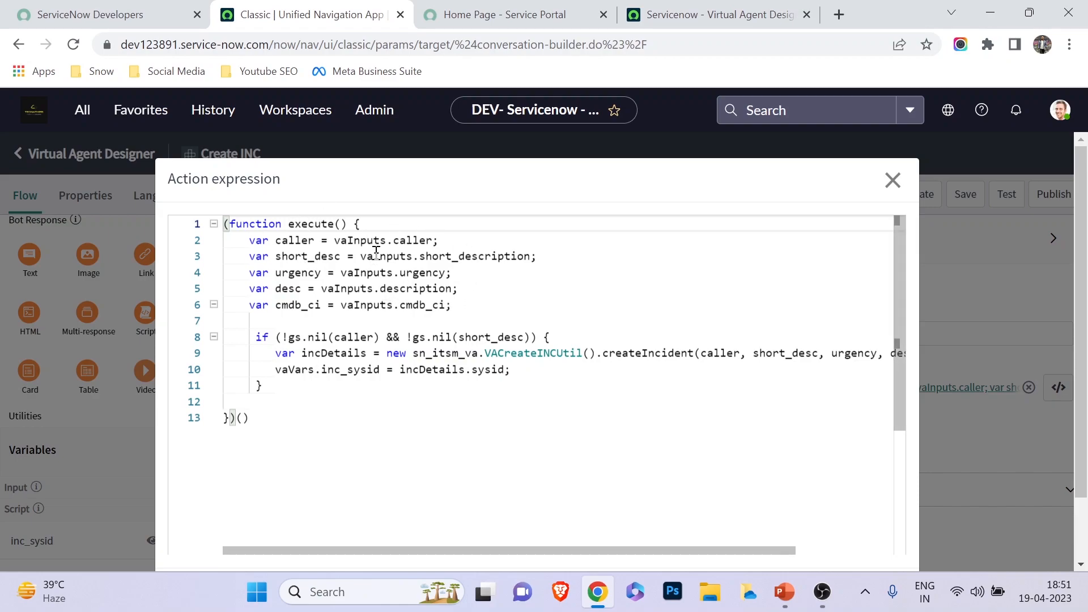
pyautogui.moveTo(448, 551); pyautogui.dragTo(544, 551)
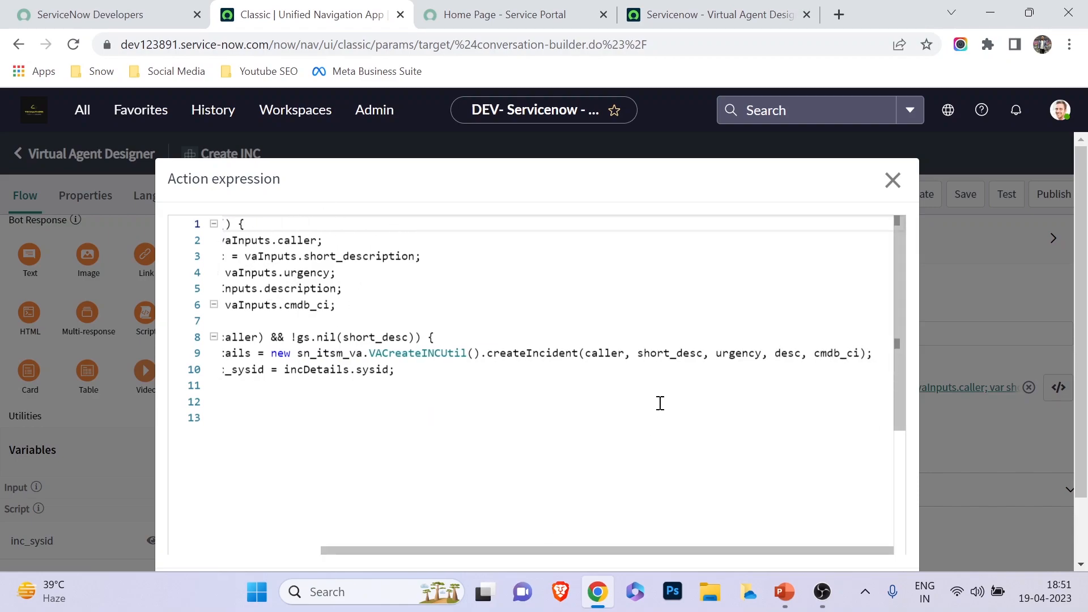
pyautogui.moveTo(514, 353); pyautogui.dragTo(553, 354)
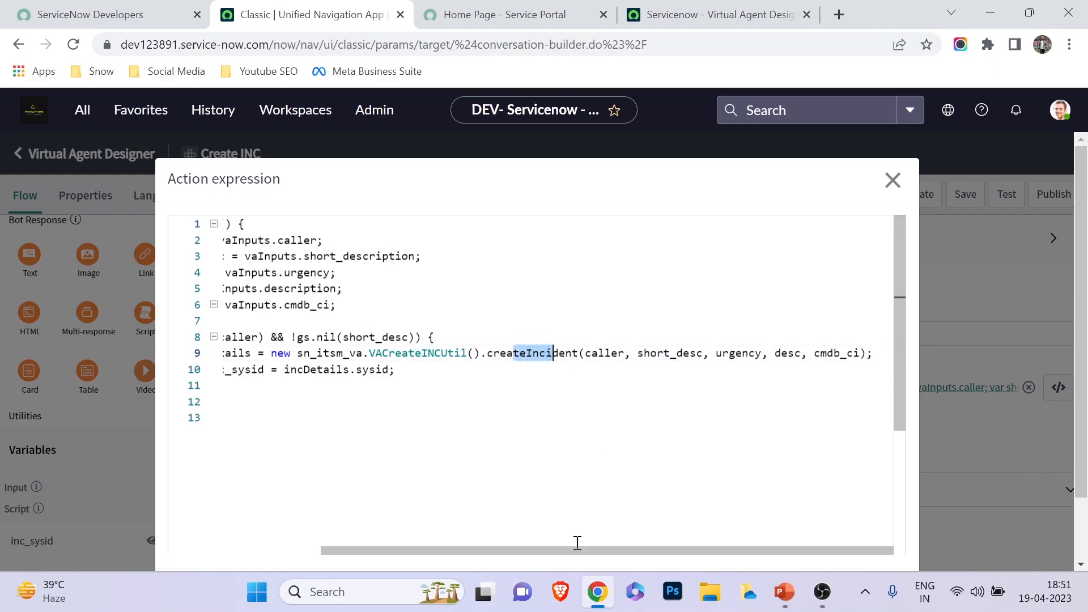
# - Review the variable assignments and the start of the Create Request/Incident action expression script, then close it
pyautogui.moveTo(573, 551); pyautogui.dragTo(476, 551)
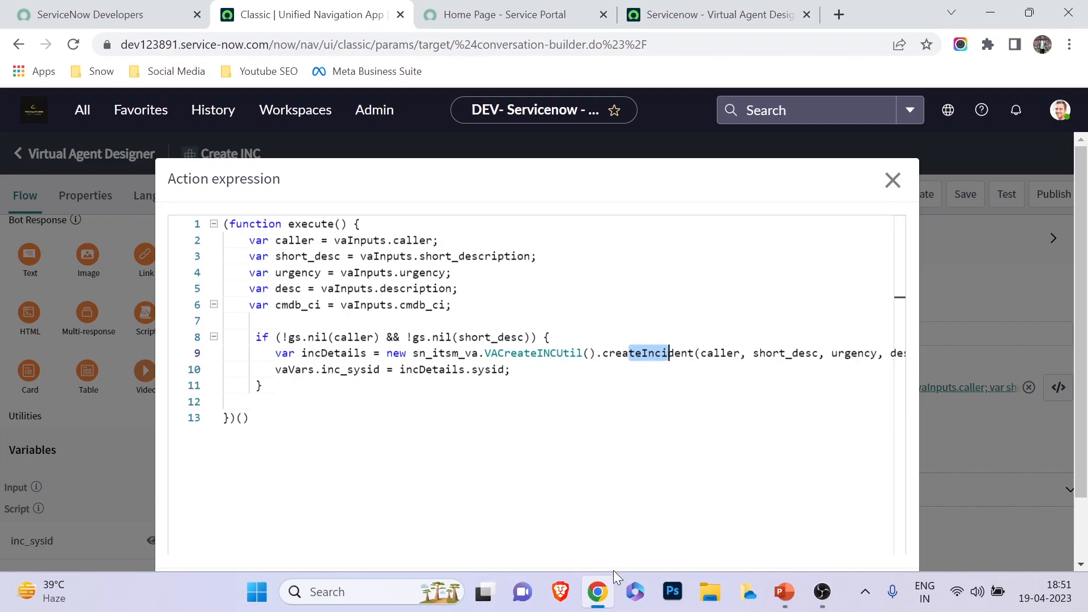
pyautogui.scroll(-3, 724, 452)
pyautogui.scroll(3, 746, 435)
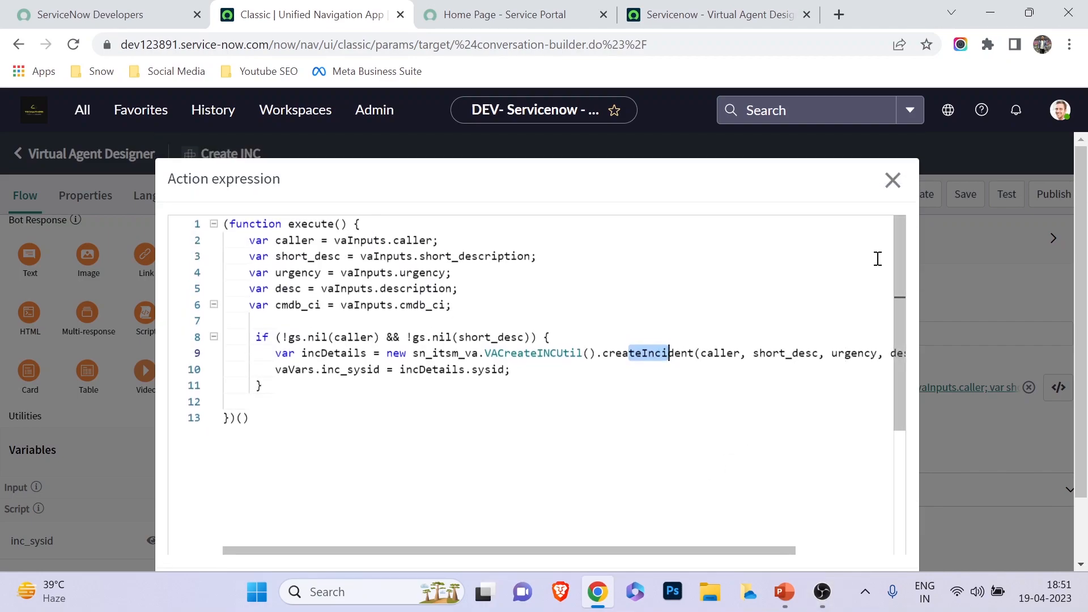
pyautogui.click(891, 180)
# - Examine the response message script of the Incident created node on the No branch of the Create INC block
pyautogui.scroll(-4, 569, 384)
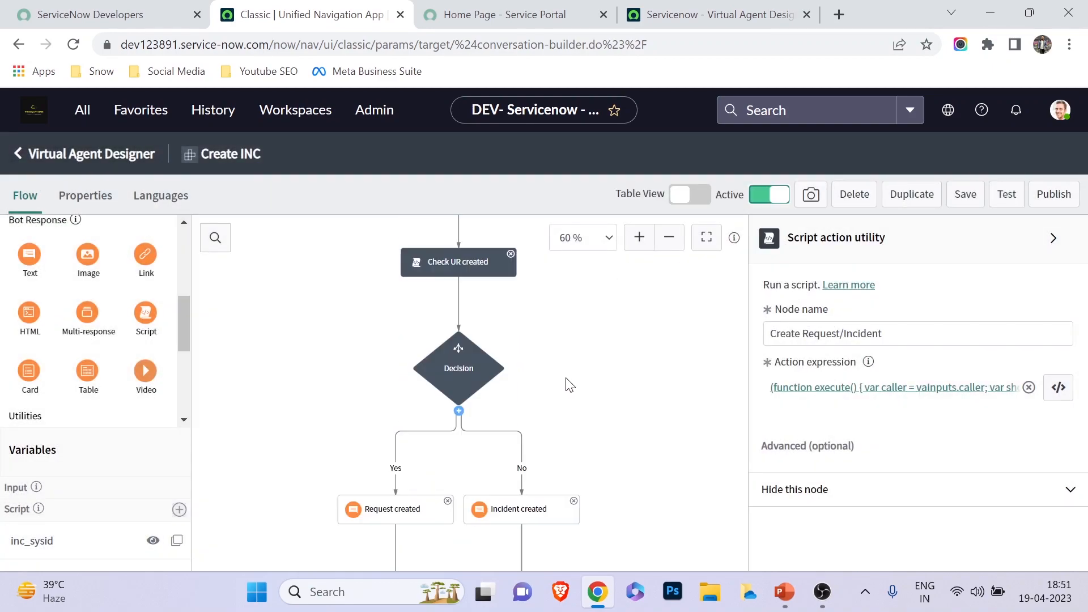
pyautogui.scroll(3, 460, 234)
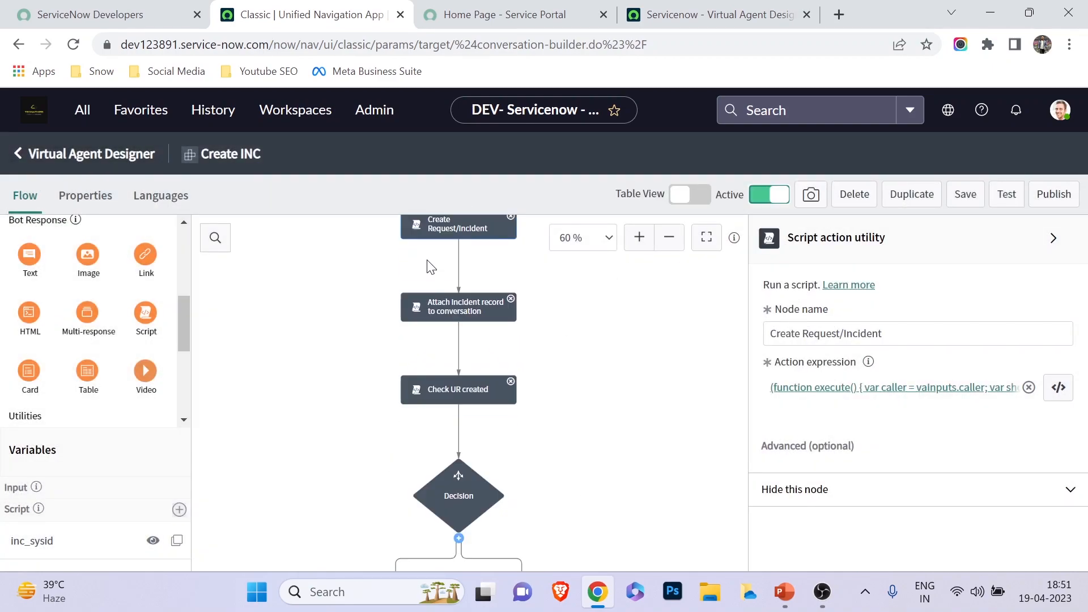
pyautogui.scroll(-3, 535, 415)
pyautogui.scroll(-3, 534, 415)
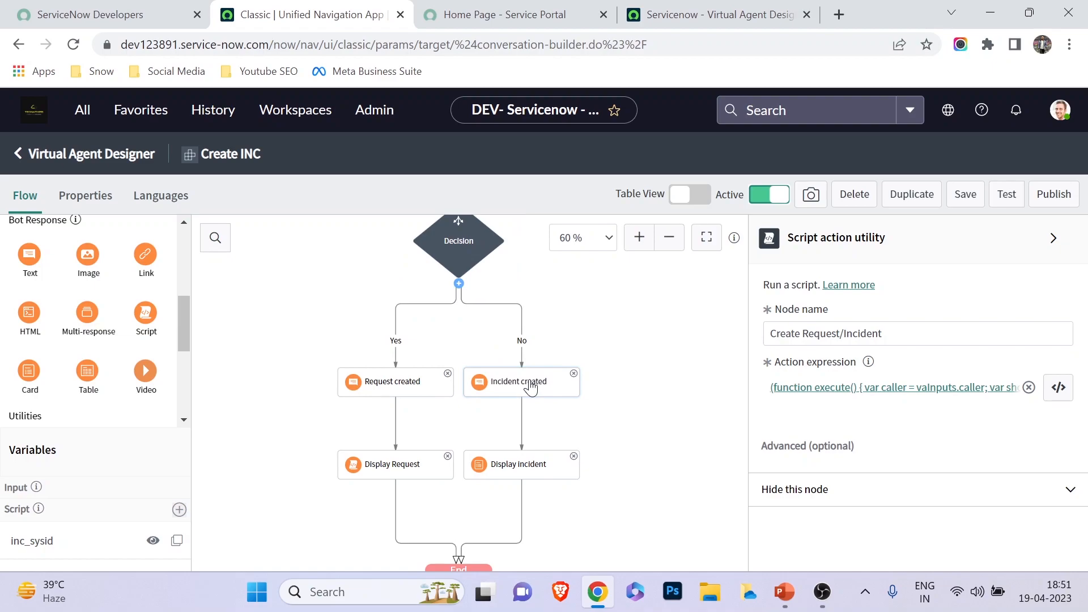
pyautogui.click(531, 388)
pyautogui.click(907, 388)
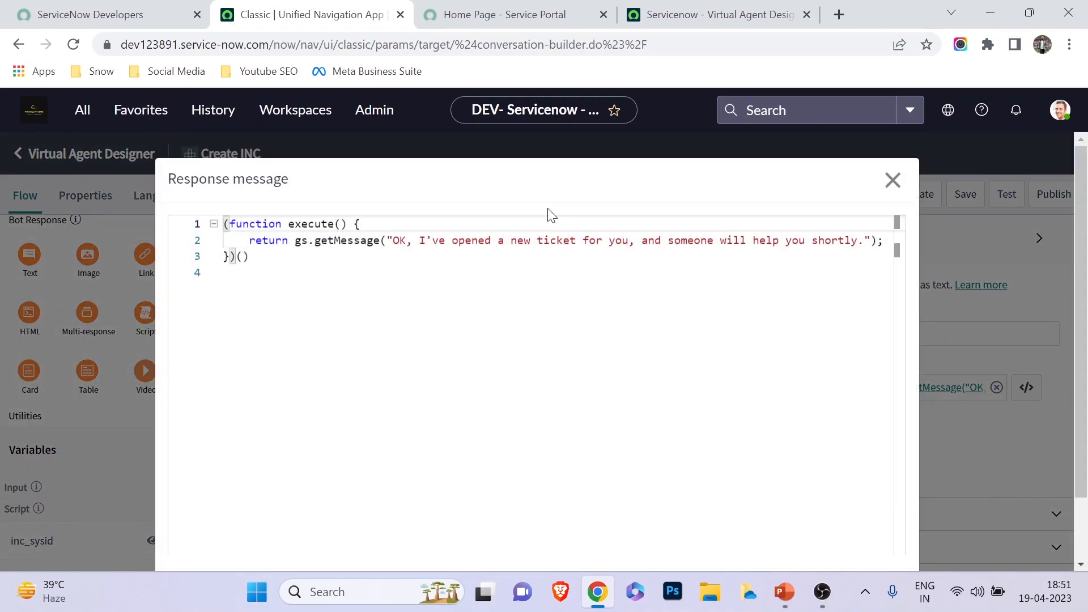
pyautogui.moveTo(565, 552); pyautogui.dragTo(643, 556)
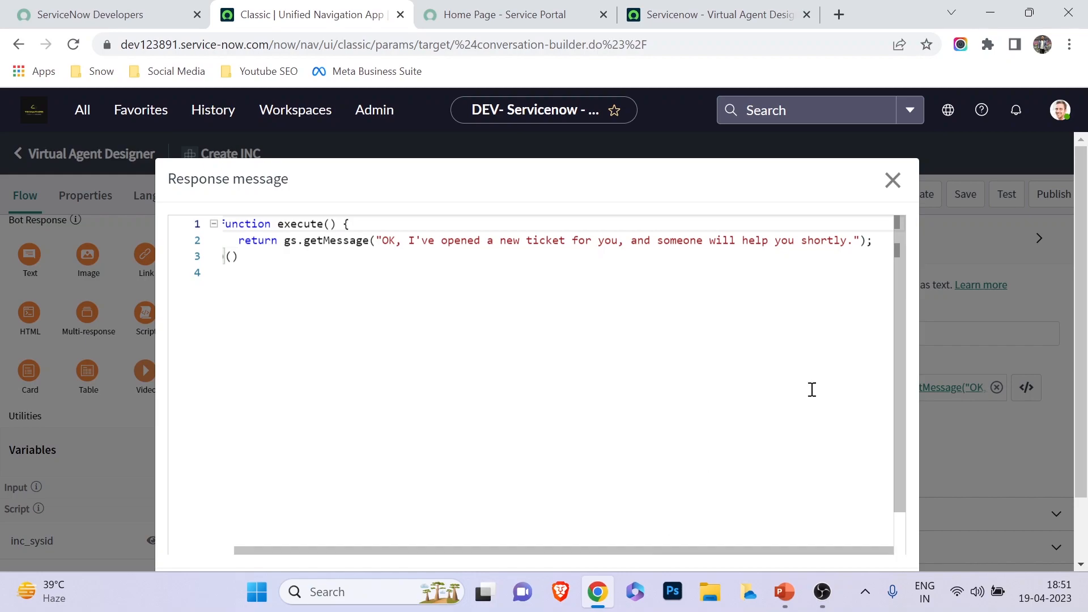
pyautogui.click(892, 179)
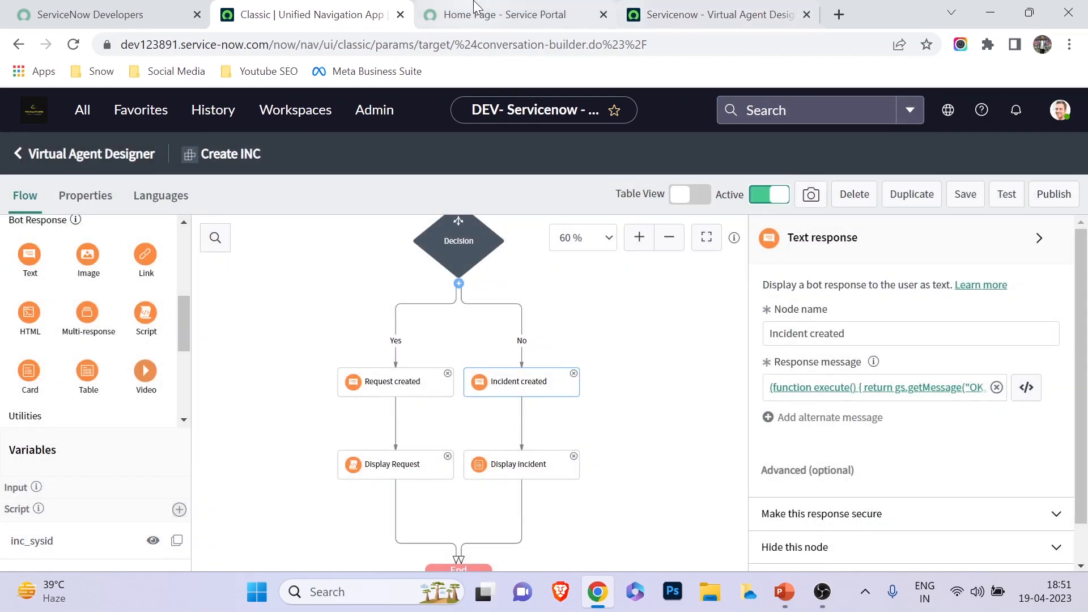
# - Compare the Display incident card node with the incident card shown in the Service Portal chat
pyautogui.click(502, 14)
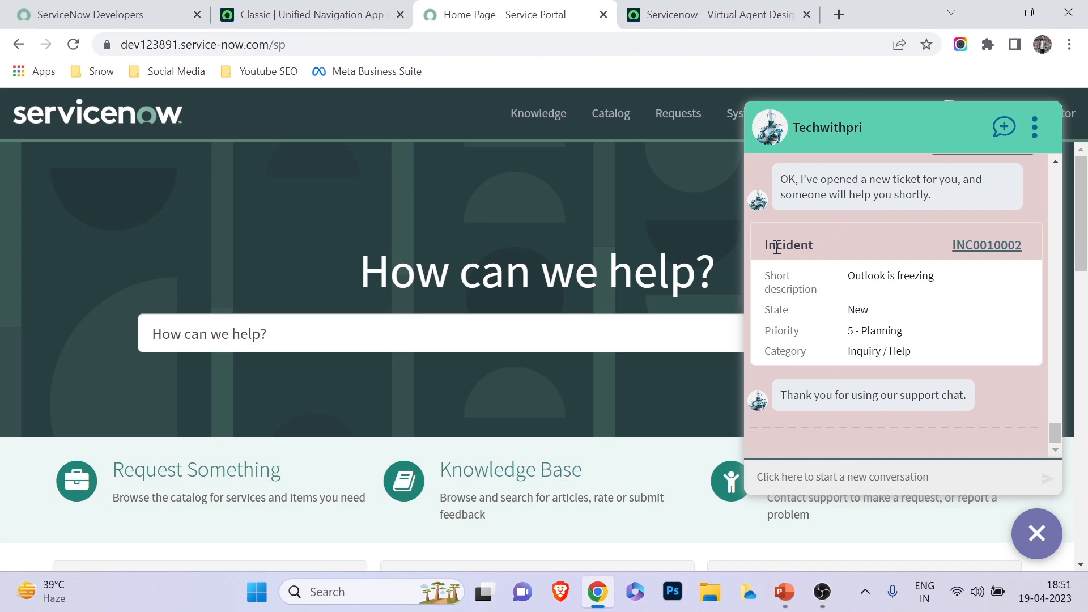
pyautogui.hotkey('ctrl', 'shift', 'Tab')
pyautogui.click(520, 466)
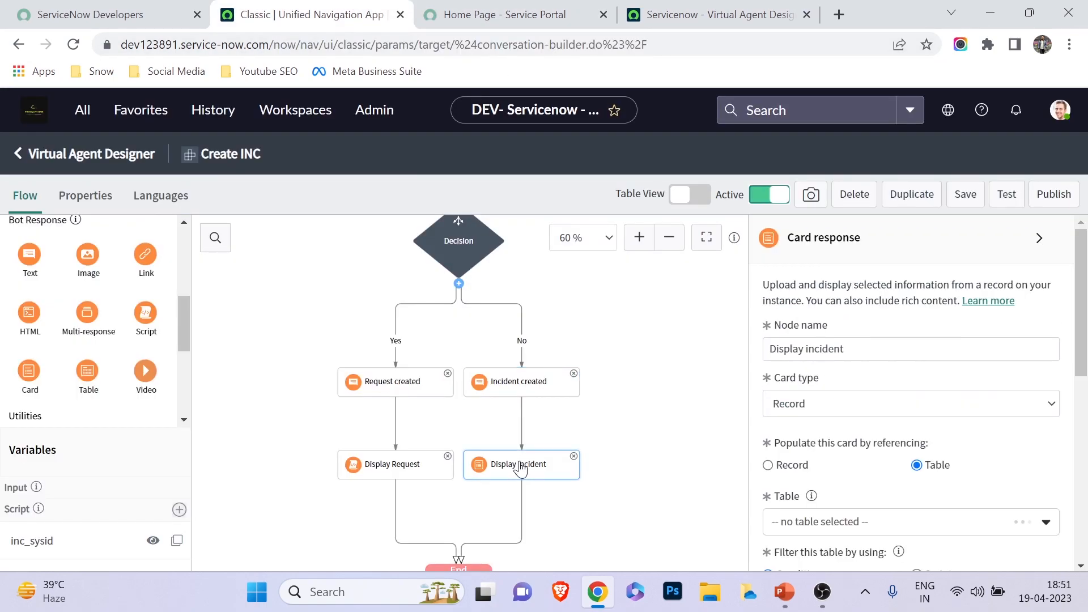
pyautogui.click(559, 11)
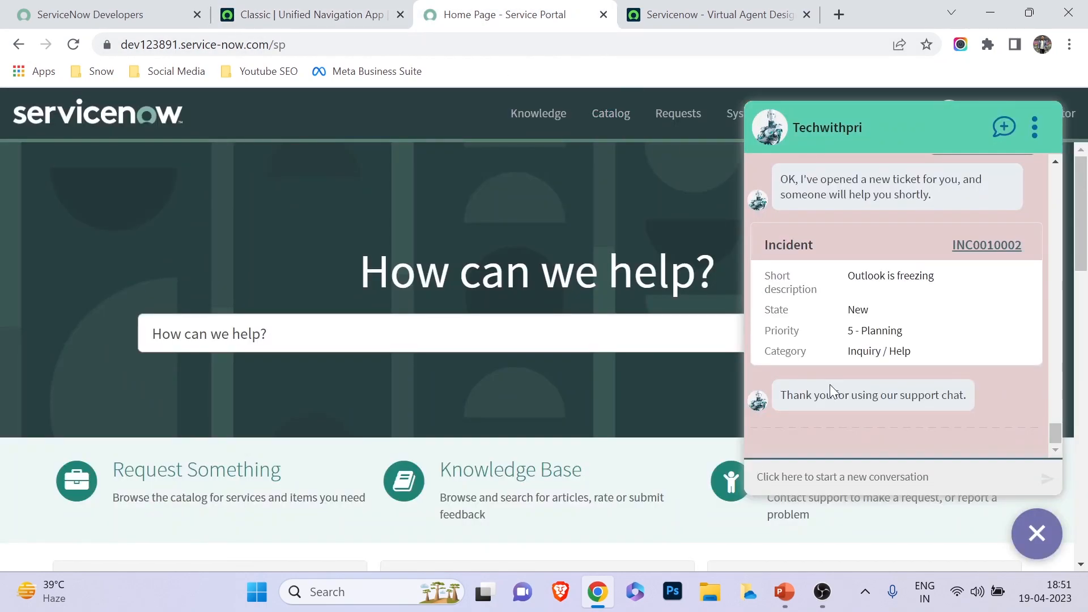
# - Open the "Outlook is freezing" incident from the chat card, close the chat window and copy the incident number
pyautogui.click(962, 253)
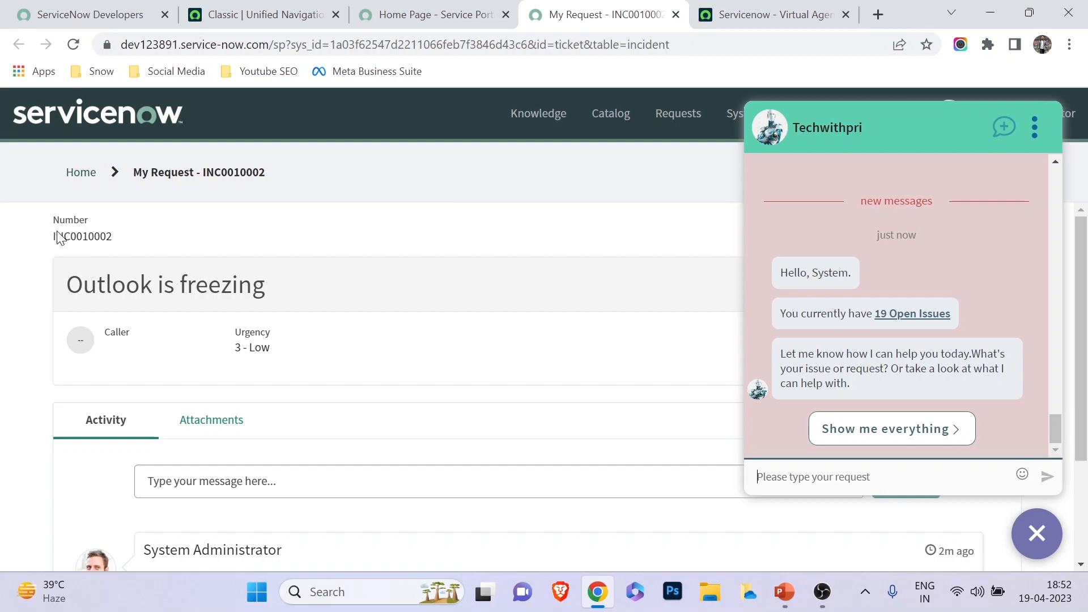
pyautogui.scroll(-3, 238, 442)
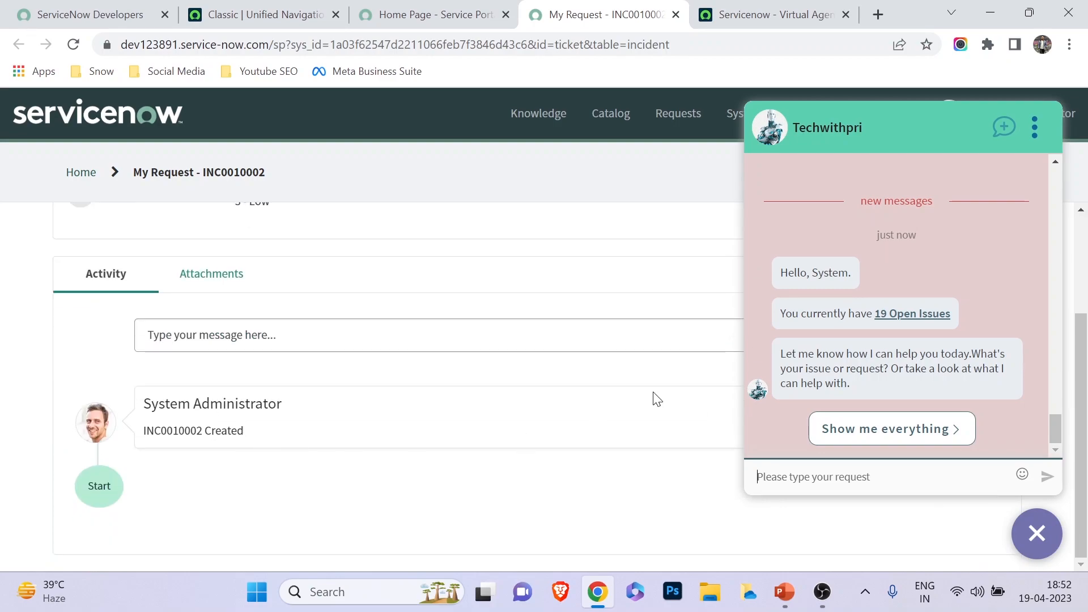
pyautogui.click(1037, 534)
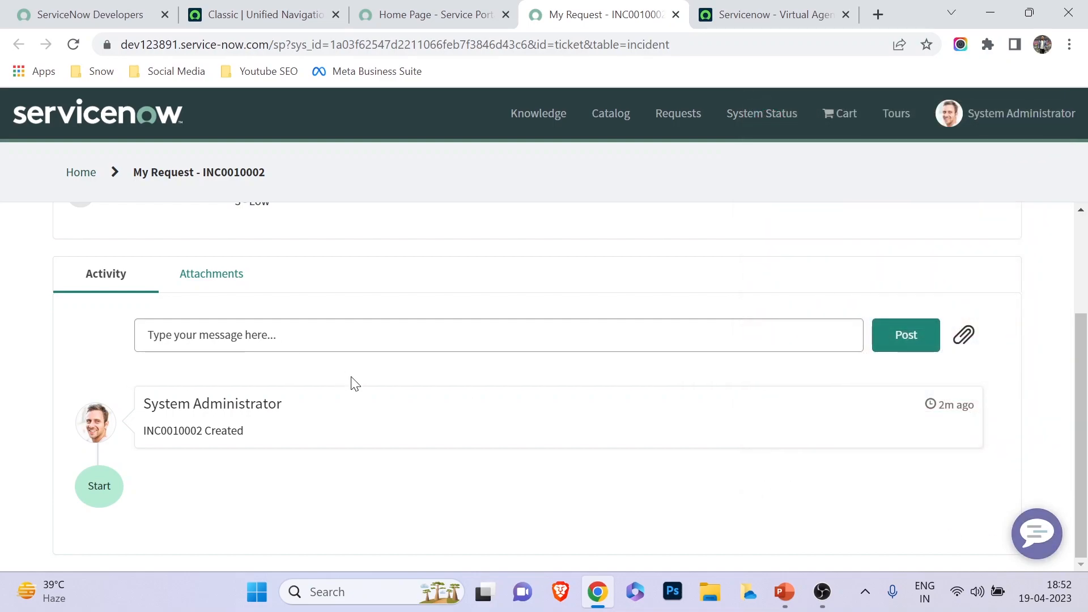
pyautogui.scroll(3, 219, 462)
pyautogui.doubleClick(78, 237)
pyautogui.hotkey('ctrl', 'c')
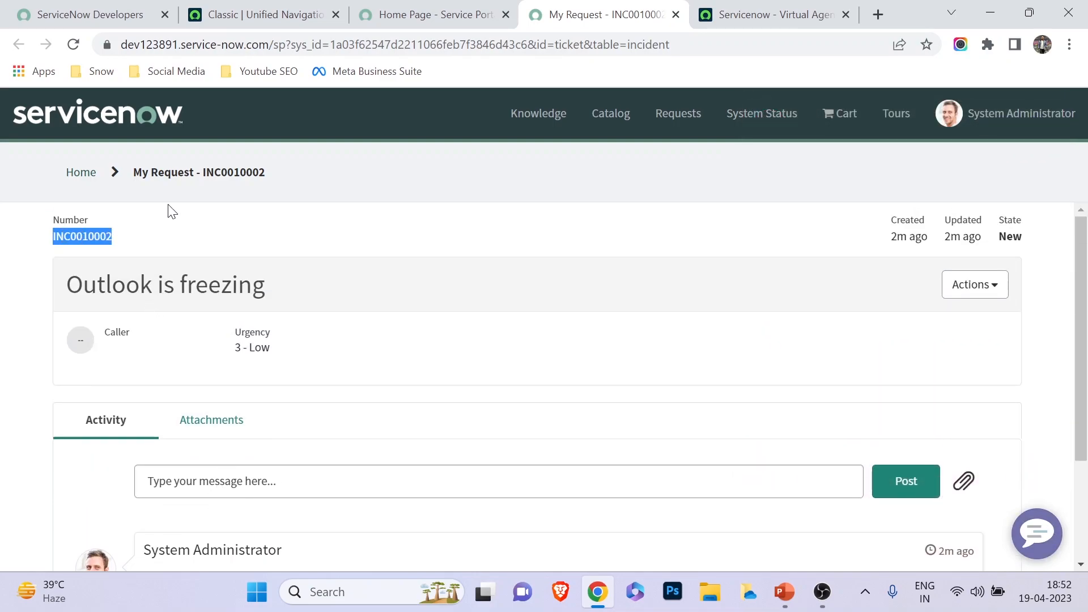
# - Search the instance globally for the copied incident number and open the "Outlook is freezing" record
pyautogui.click(300, 13)
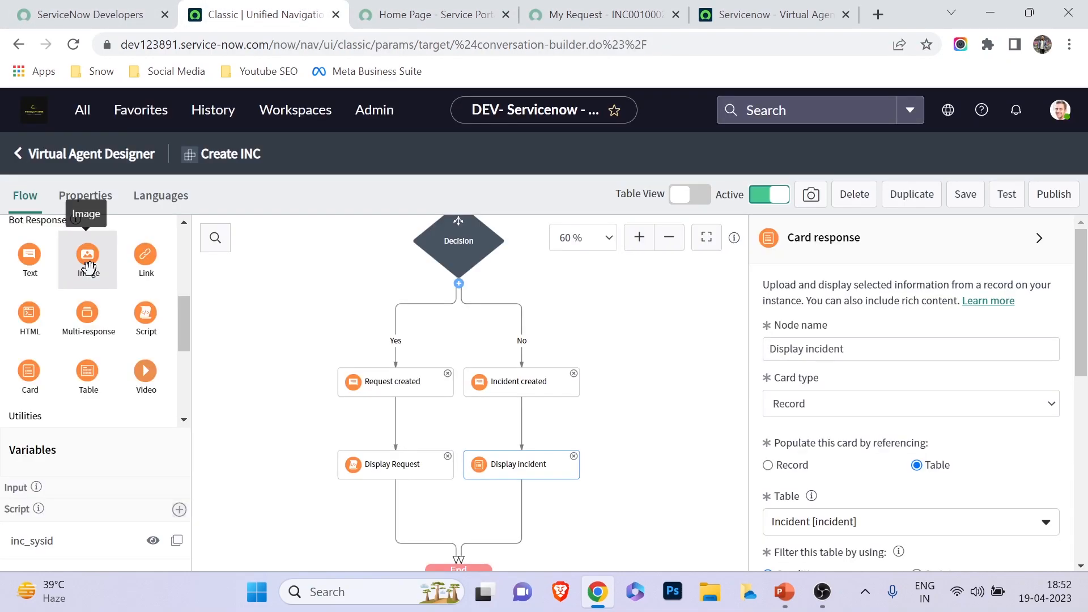
pyautogui.click(96, 124)
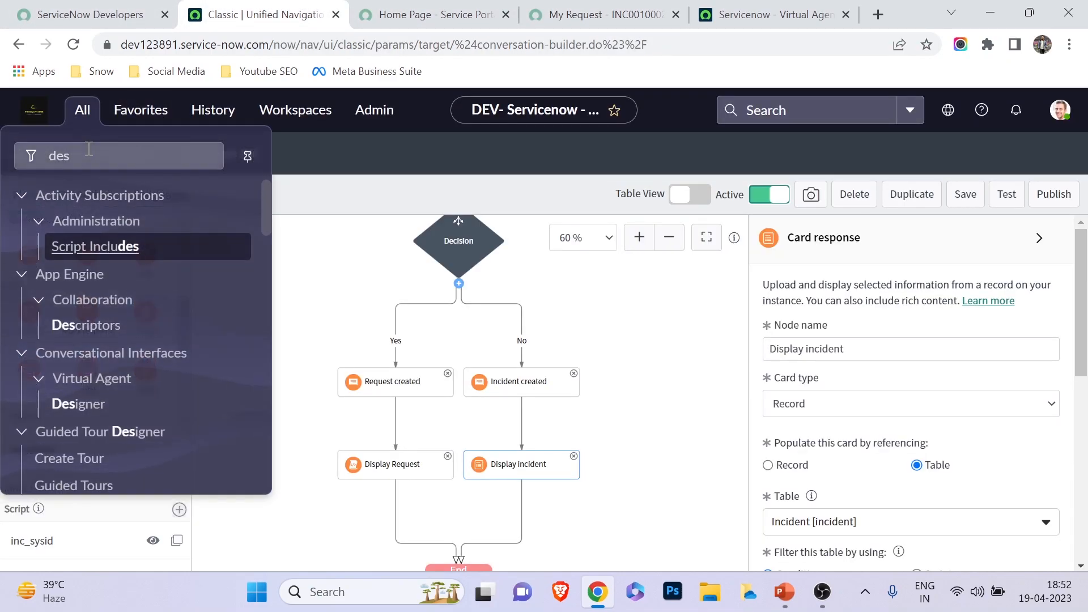
pyautogui.click(794, 105)
pyautogui.hotkey('ctrl', 'v')
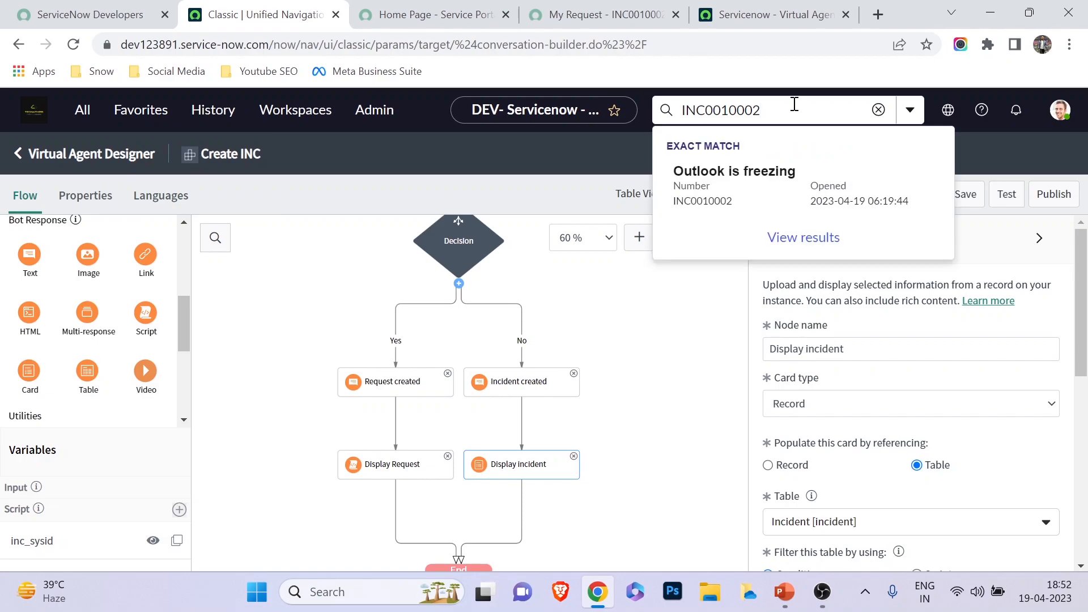
pyautogui.click(783, 177)
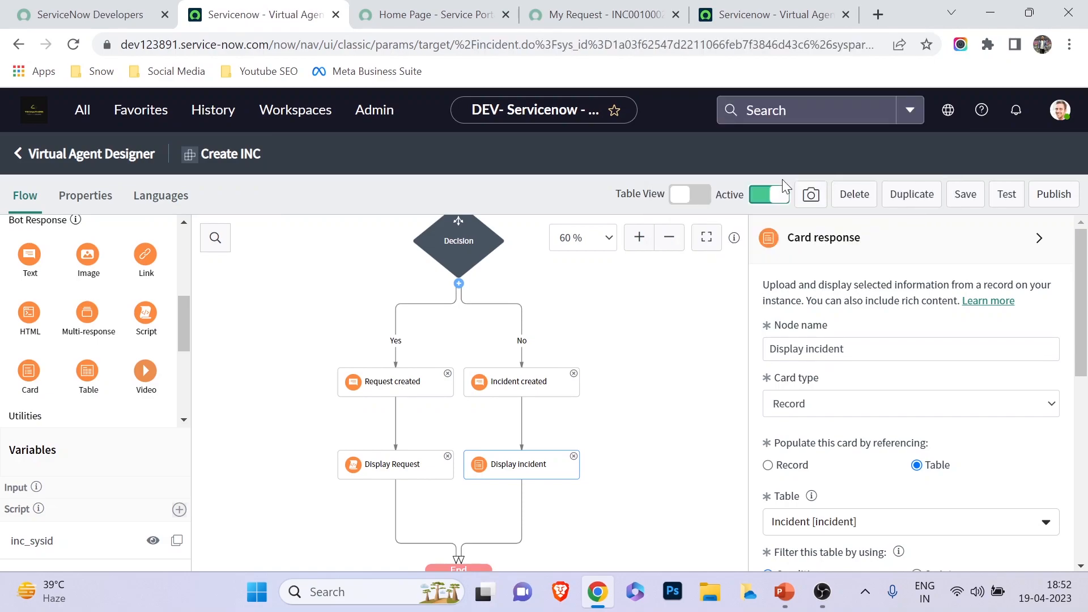
# - Review the incident form's Short description and Caller field
pyautogui.scroll(-4, 499, 397)
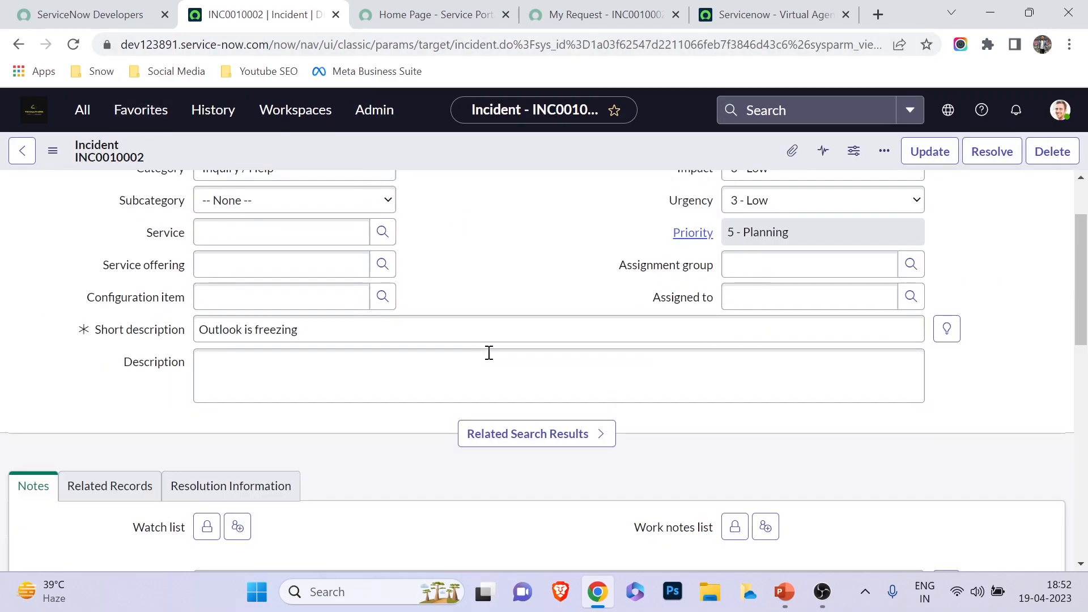
pyautogui.scroll(4, 488, 391)
pyautogui.click(278, 215)
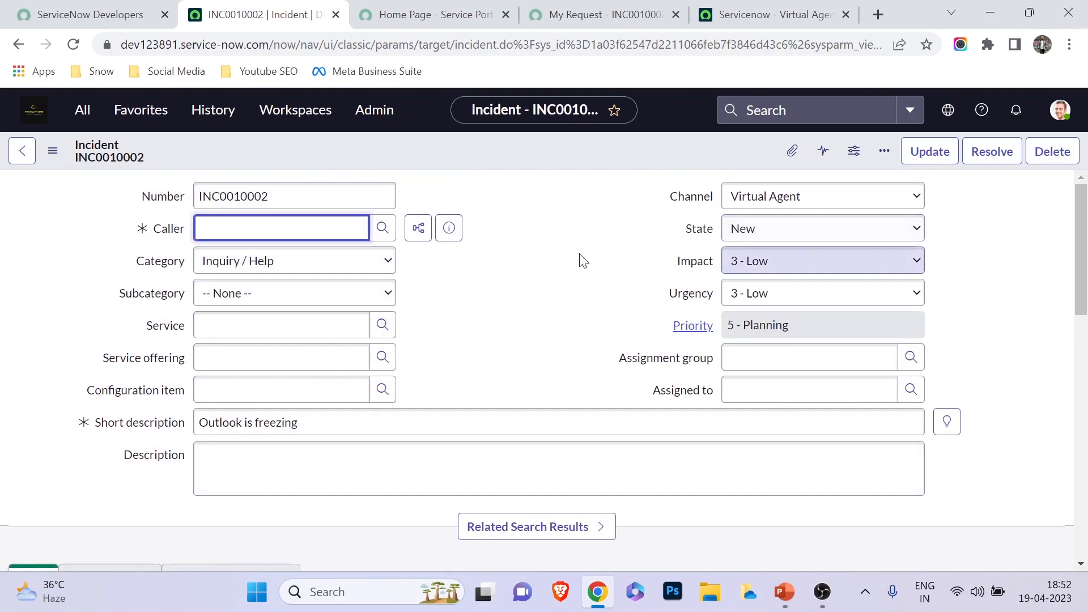
# - Map the Create INC node's caller input to the User input variable's Sys ID and publish the Outlook Issue topic
pyautogui.click(429, 13)
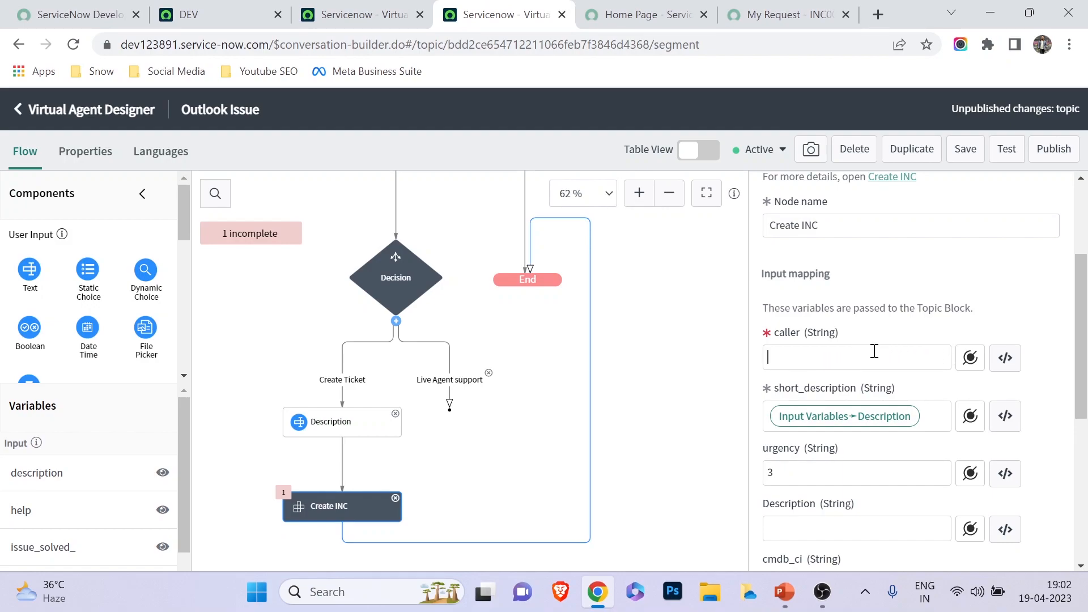
pyautogui.click(969, 359)
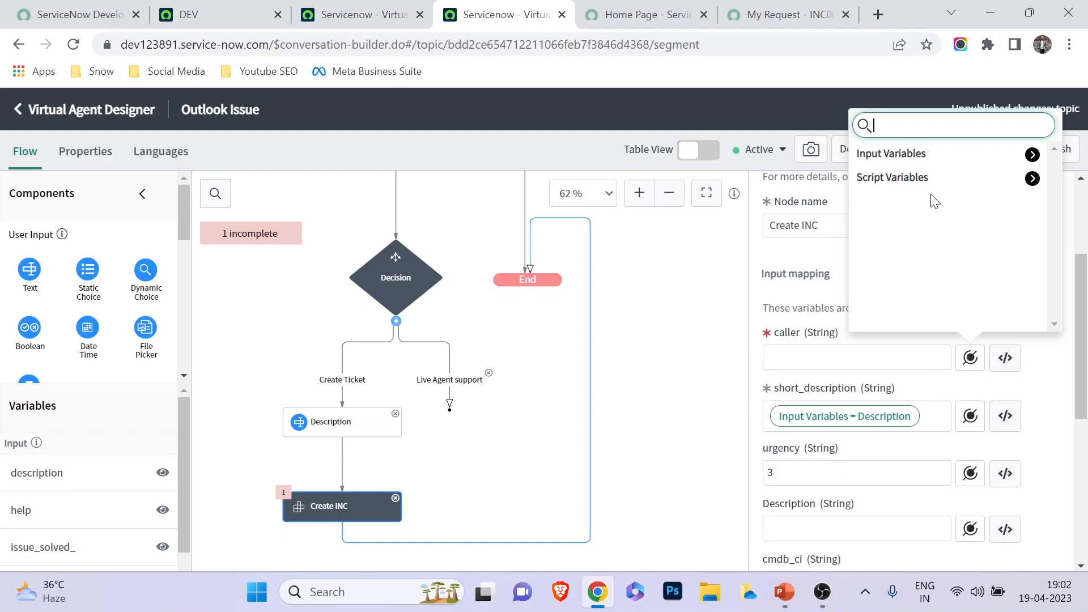
pyautogui.click(1032, 154)
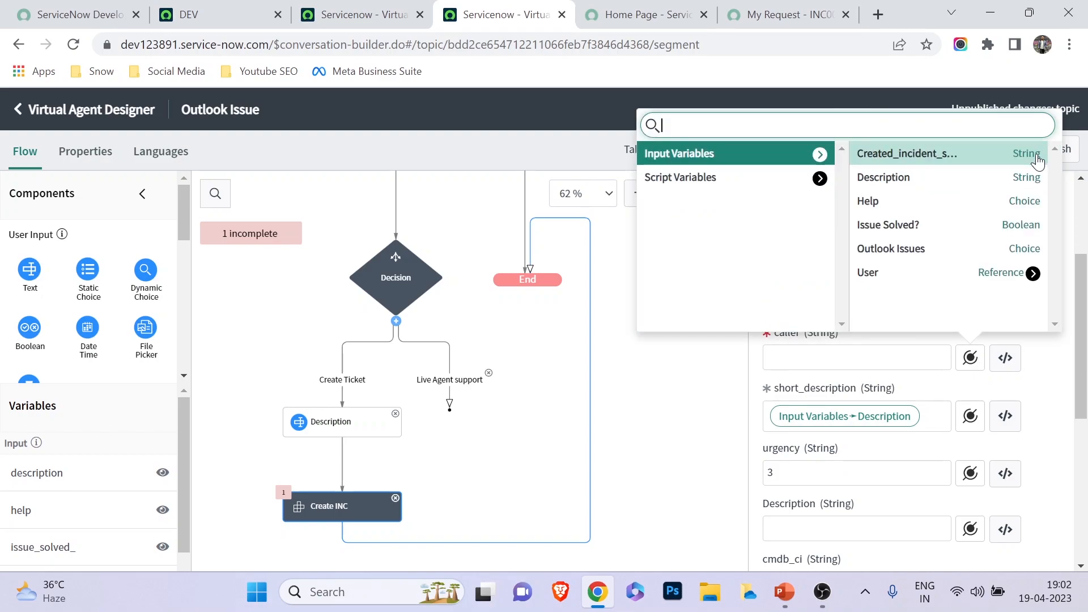
pyautogui.click(1033, 274)
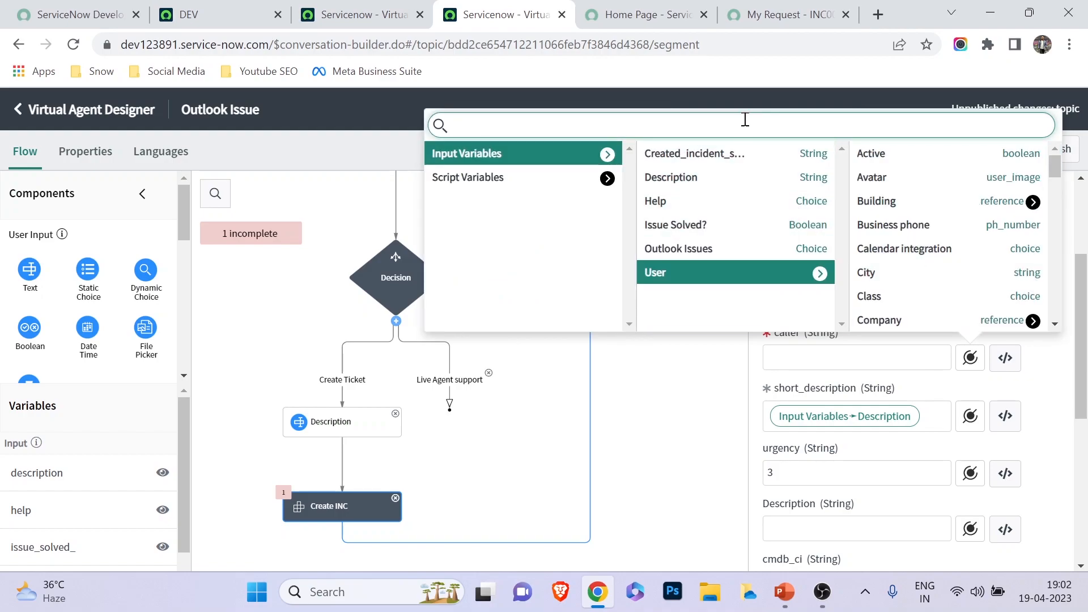
pyautogui.write('sys')
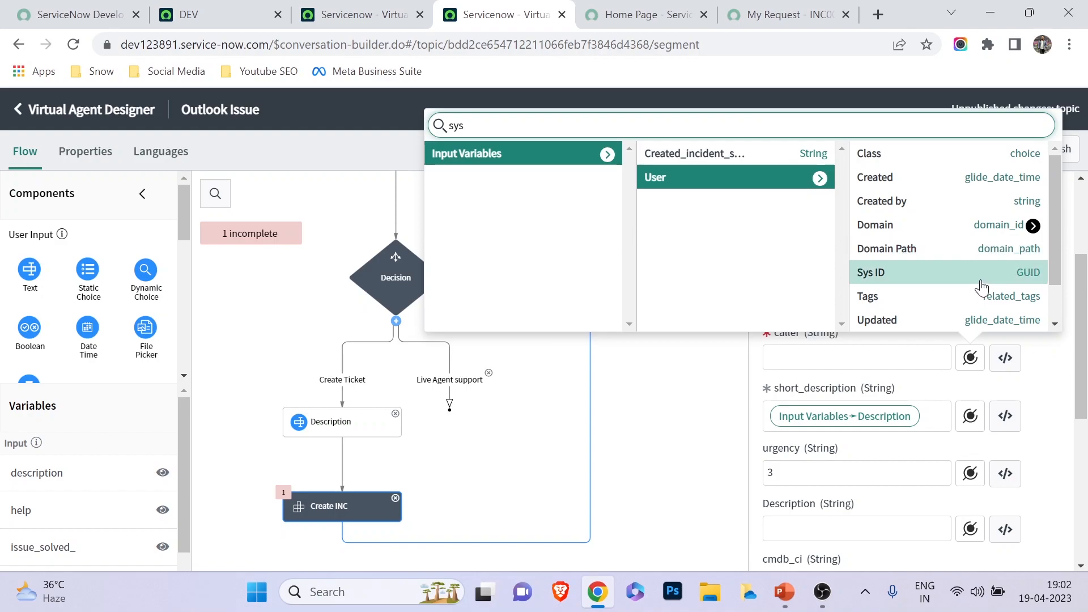
pyautogui.click(981, 281)
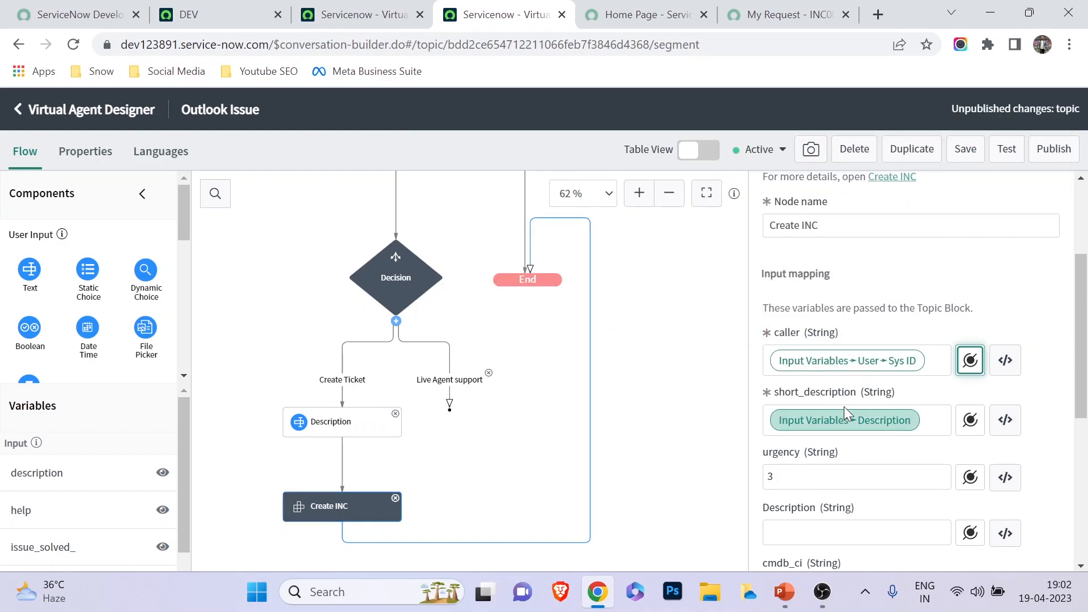
pyautogui.scroll(3, 963, 283)
pyautogui.click(1055, 152)
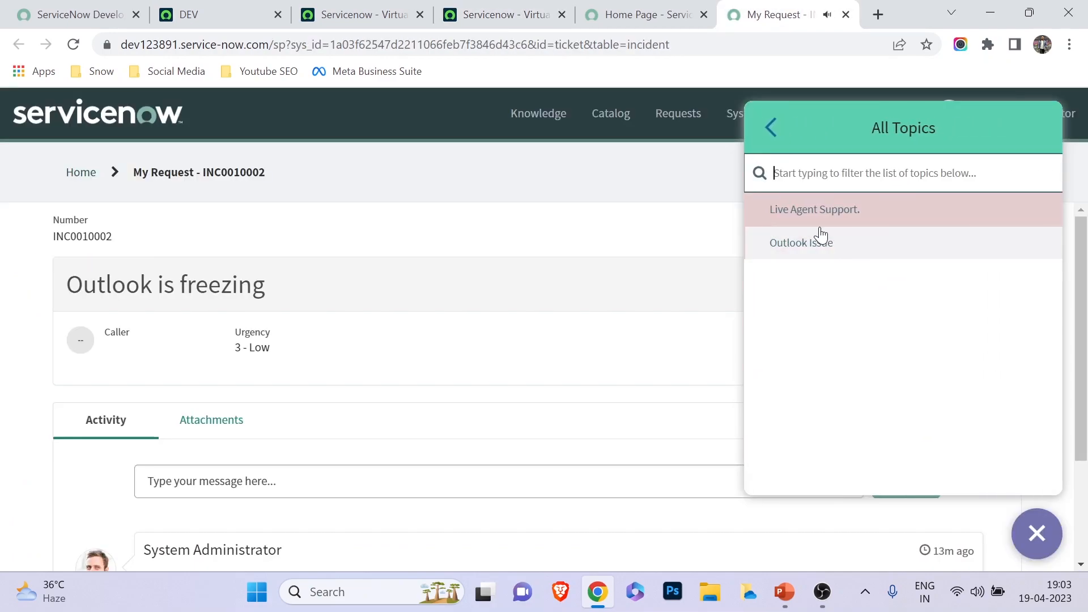
# - Run the Outlook Issue topic in the portal chat with "Outlook is slow", No and Create Ticket, entering the description "outlook is not working"
pyautogui.click(822, 244)
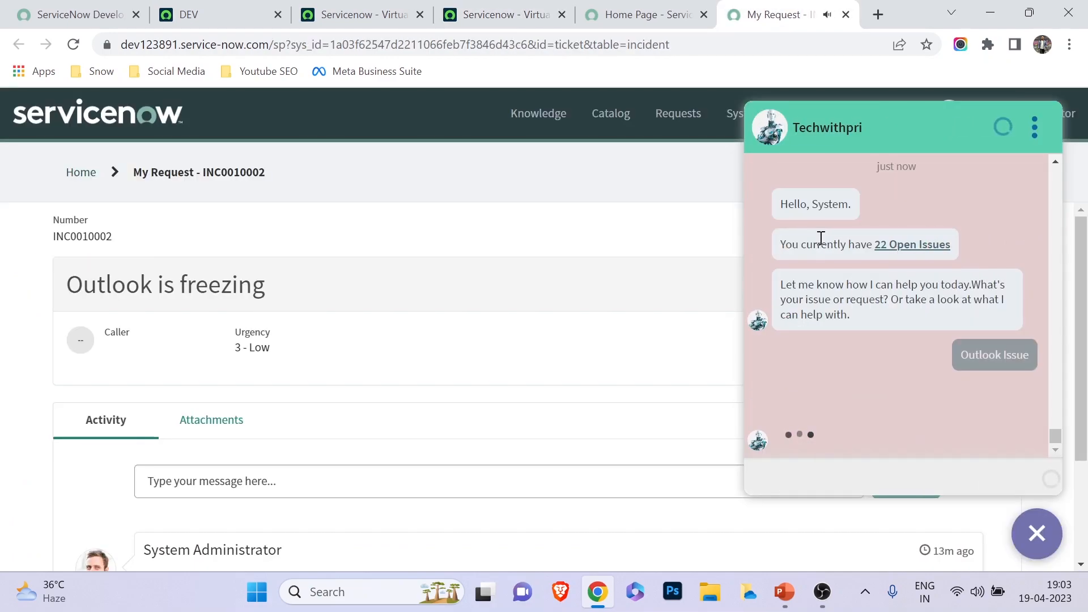
pyautogui.click(896, 332)
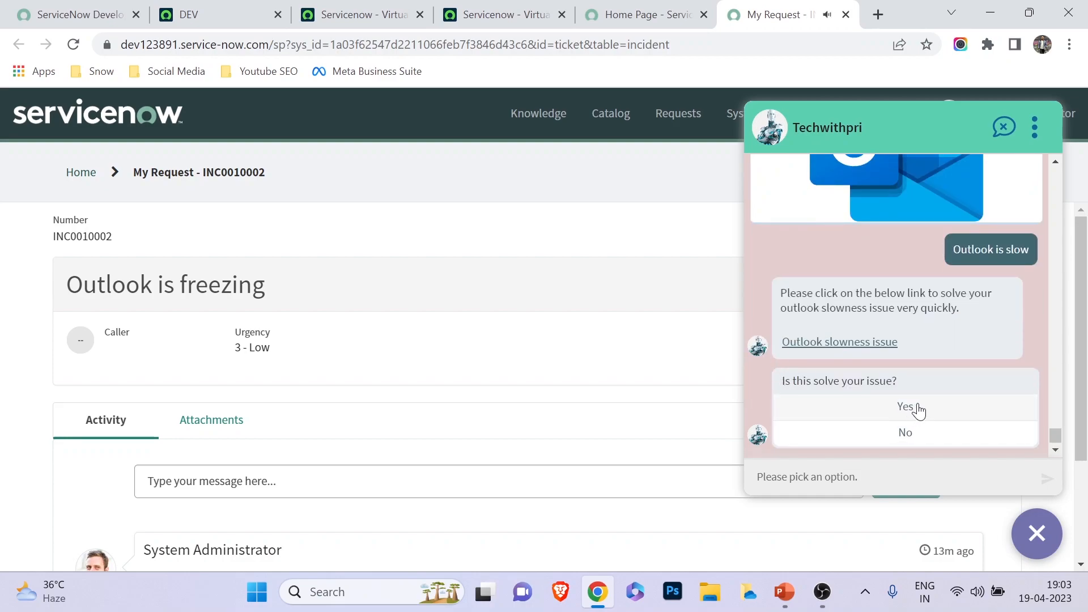
pyautogui.click(899, 441)
pyautogui.click(871, 410)
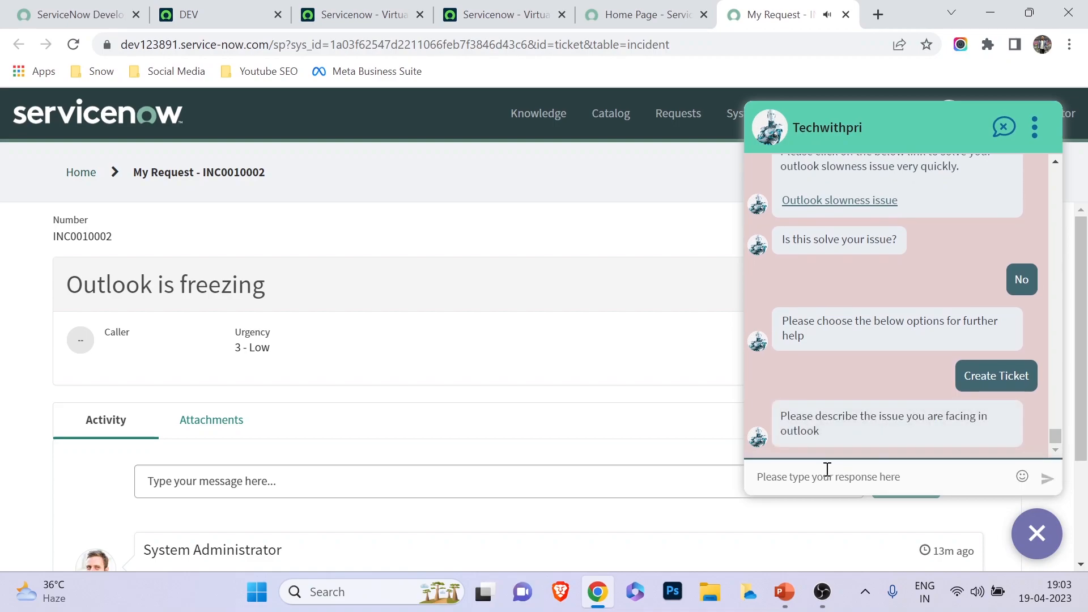
pyautogui.write('Outlook is not wo')
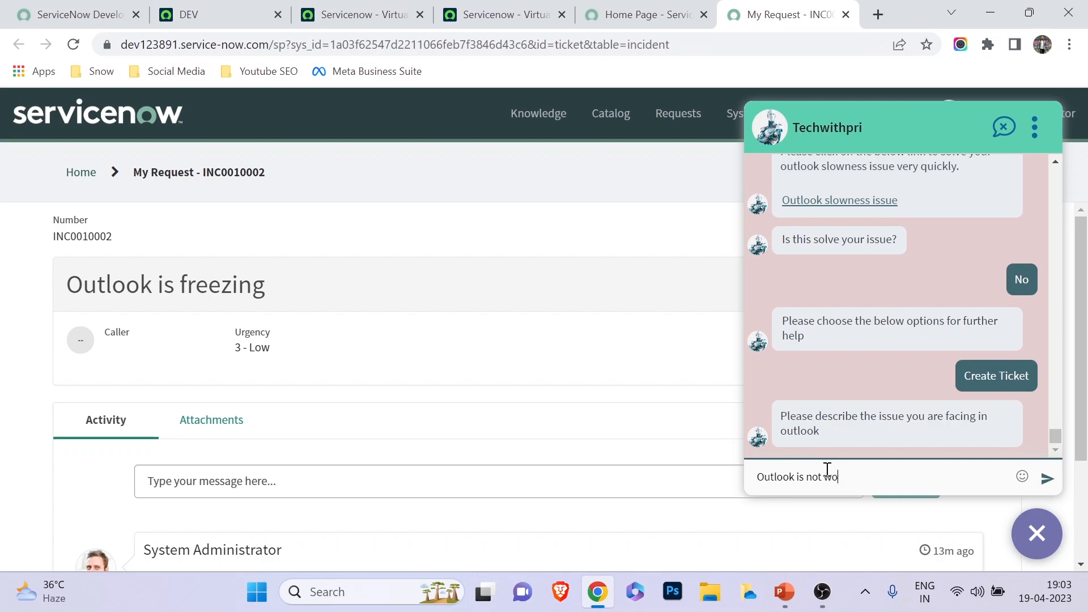
pyautogui.write('rking')
pyautogui.press('Return')
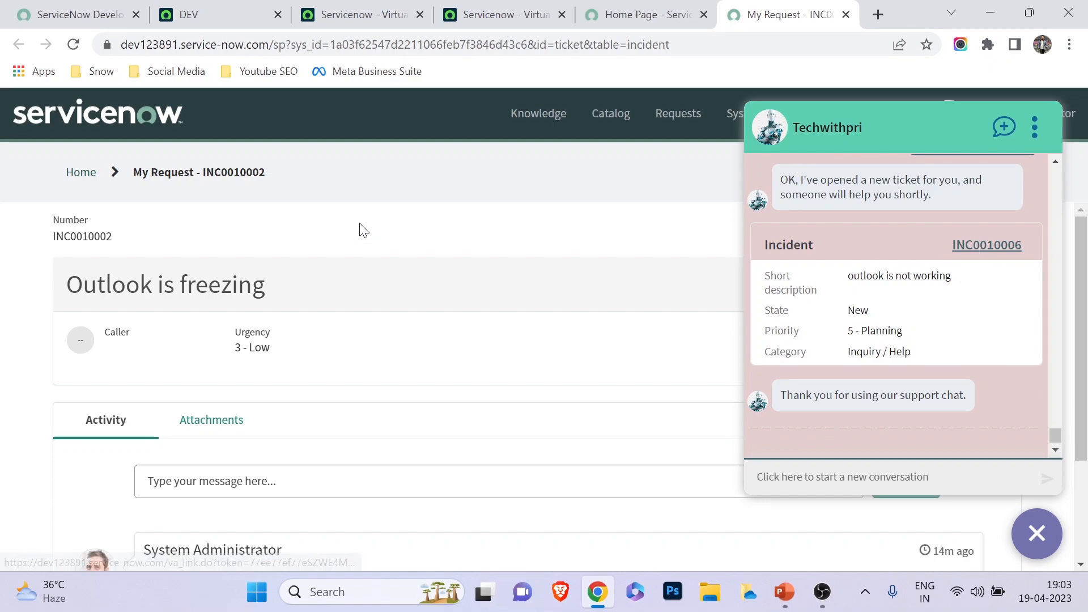
# - Search the instance globally for incident INC0010006 and open its "Outlook is not working" record to check the Caller
pyautogui.click(213, 7)
pyautogui.click(785, 111)
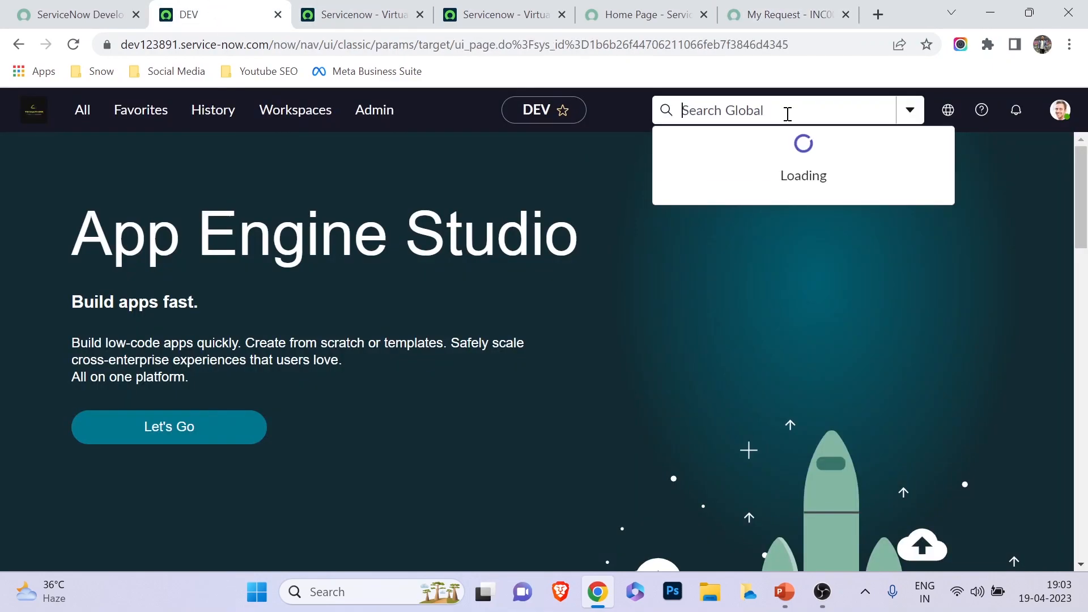
pyautogui.write('INC0010004')
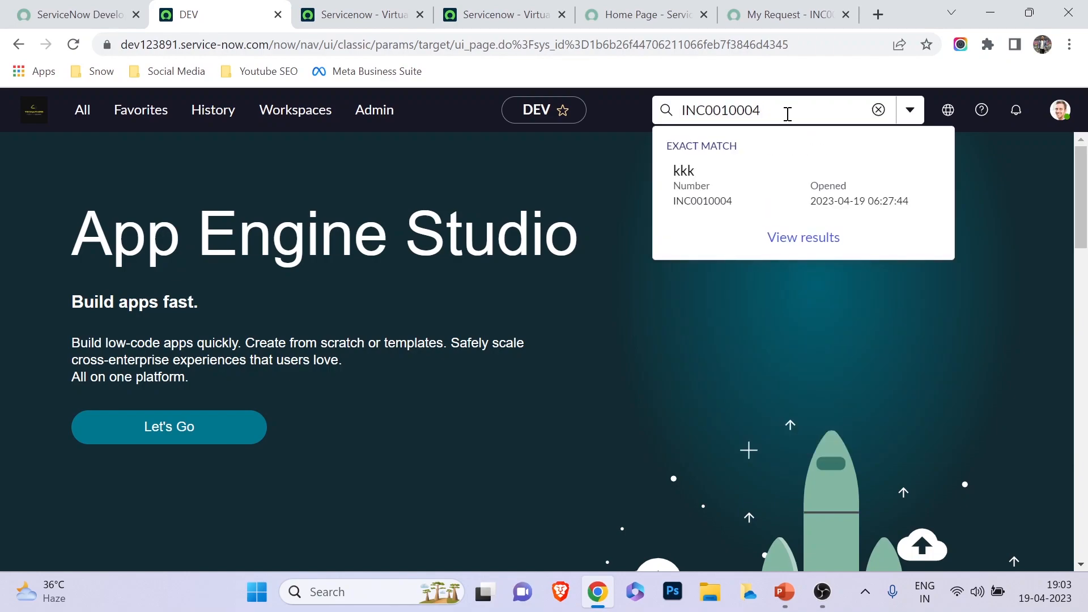
pyautogui.press('BackSpace')
pyautogui.write('6')
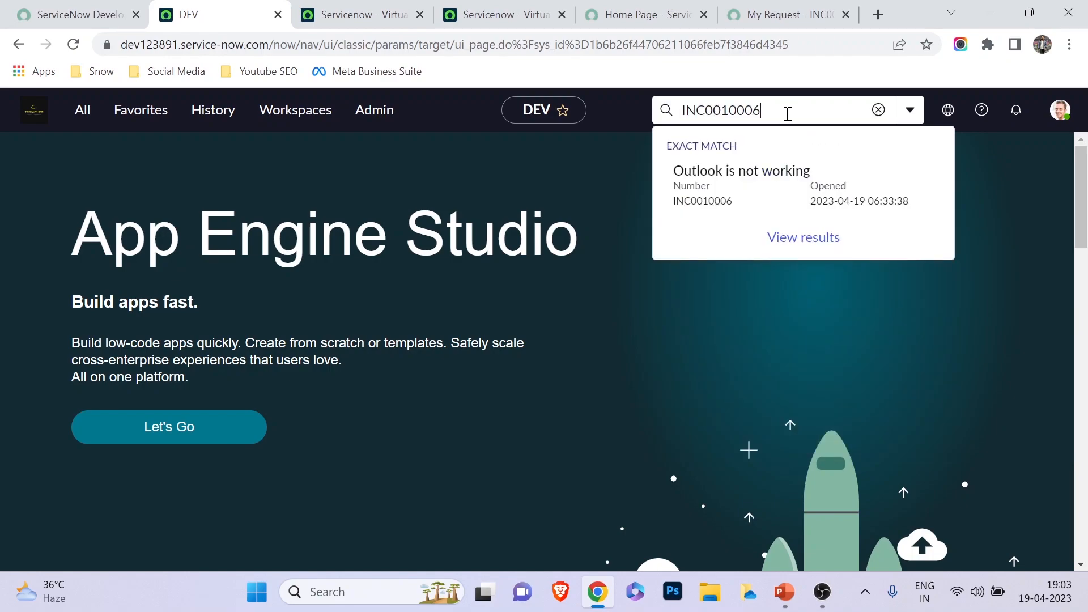
pyautogui.click(743, 166)
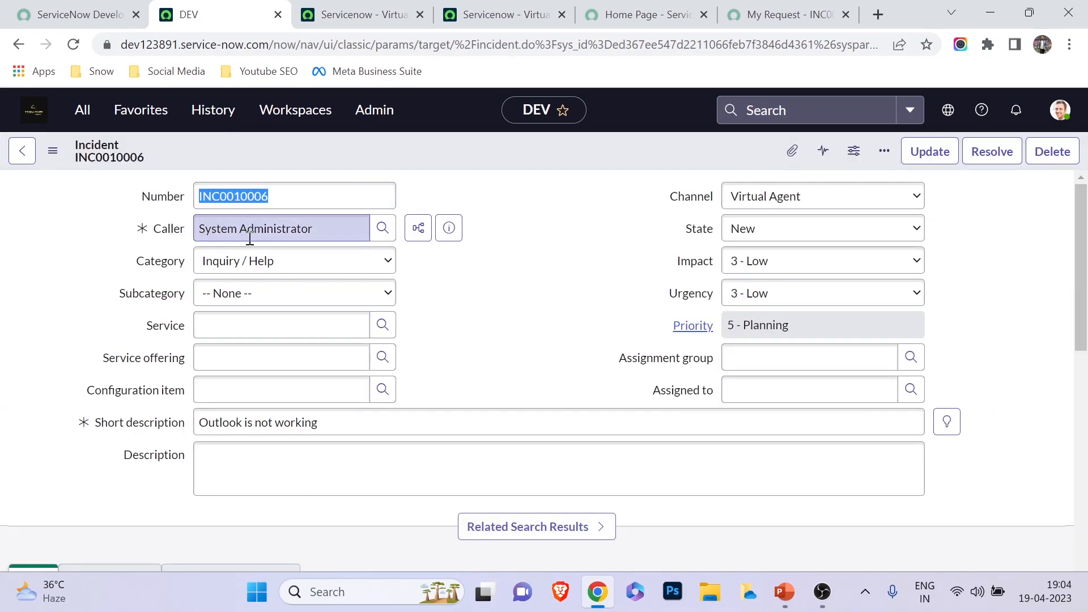
# - Review the caller input mapping of the Create INC node in the Outlook Issue topic and compare it with the incident's Caller field
pyautogui.click(366, 14)
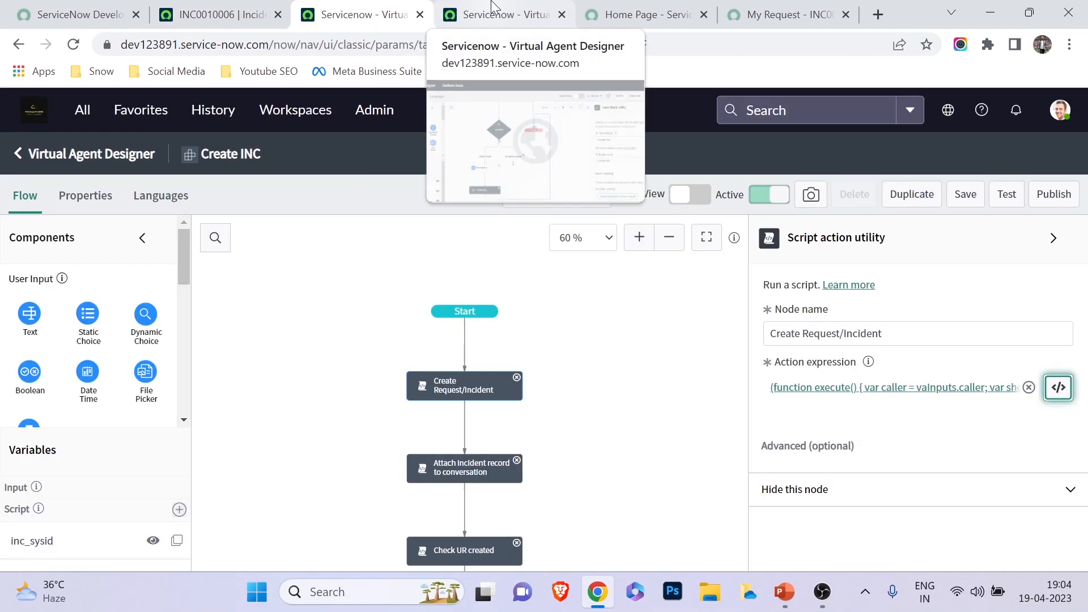
pyautogui.click(492, 8)
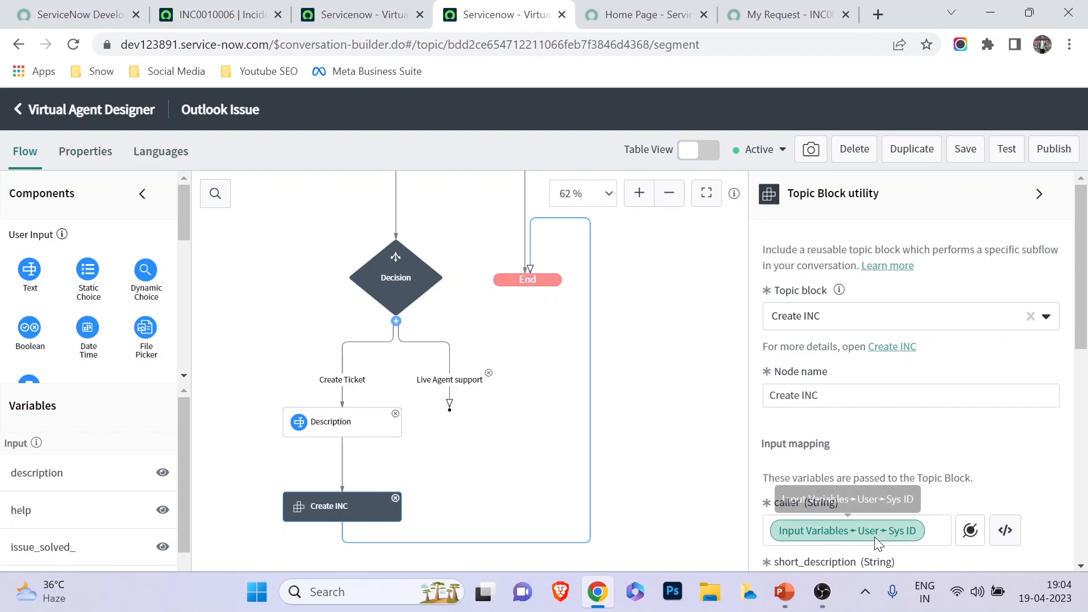
pyautogui.click(273, 4)
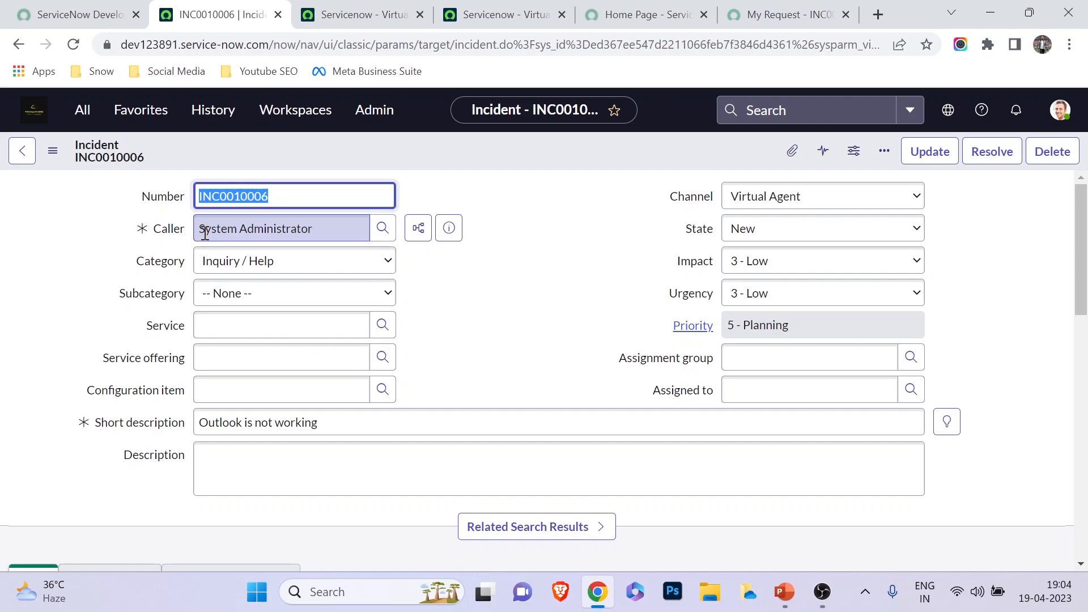
# - Examine the Create Request/Incident script in the Create INC topic block, close it and return to the Outlook Issue topic
pyautogui.click(349, 14)
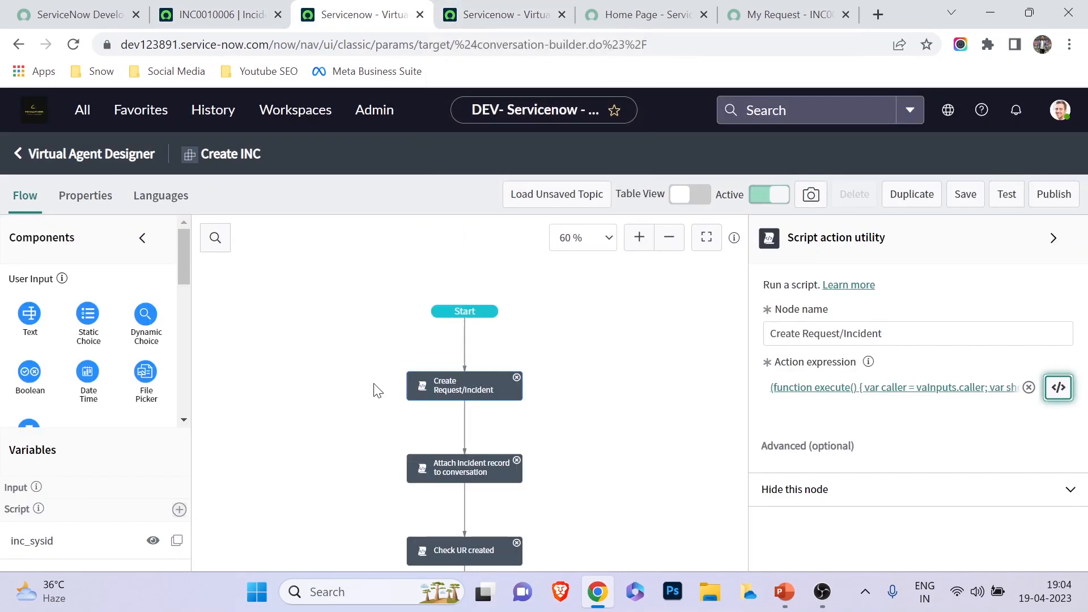
pyautogui.click(1058, 387)
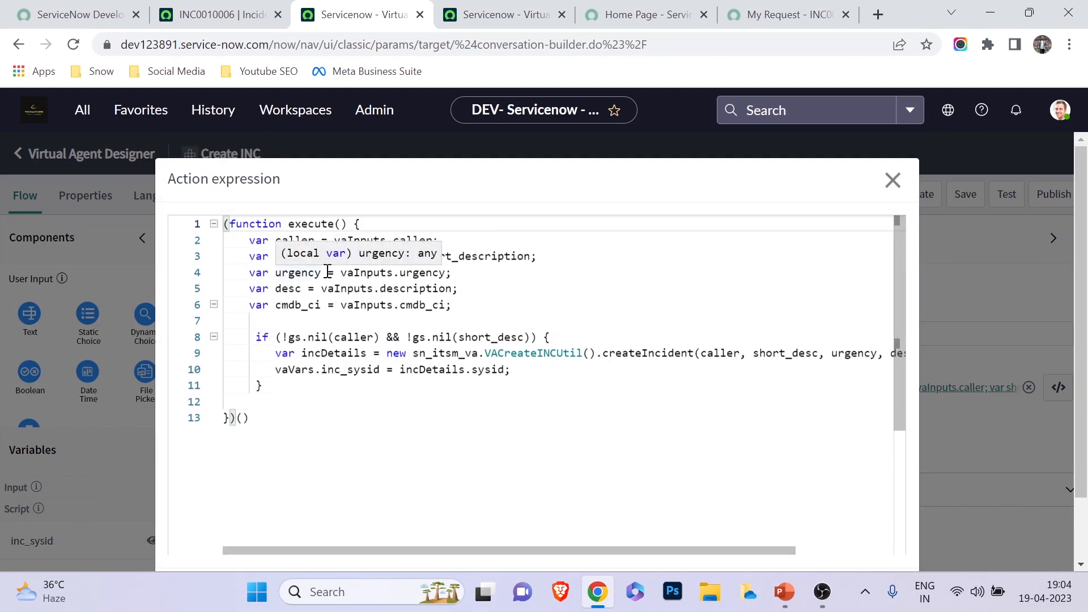
pyautogui.click(891, 180)
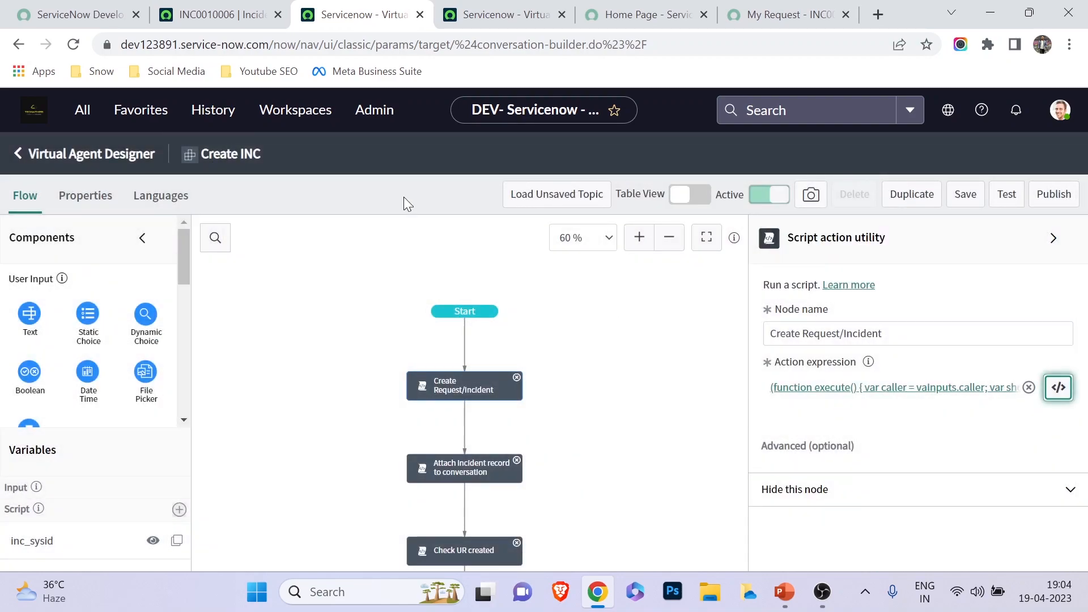
pyautogui.click(494, 15)
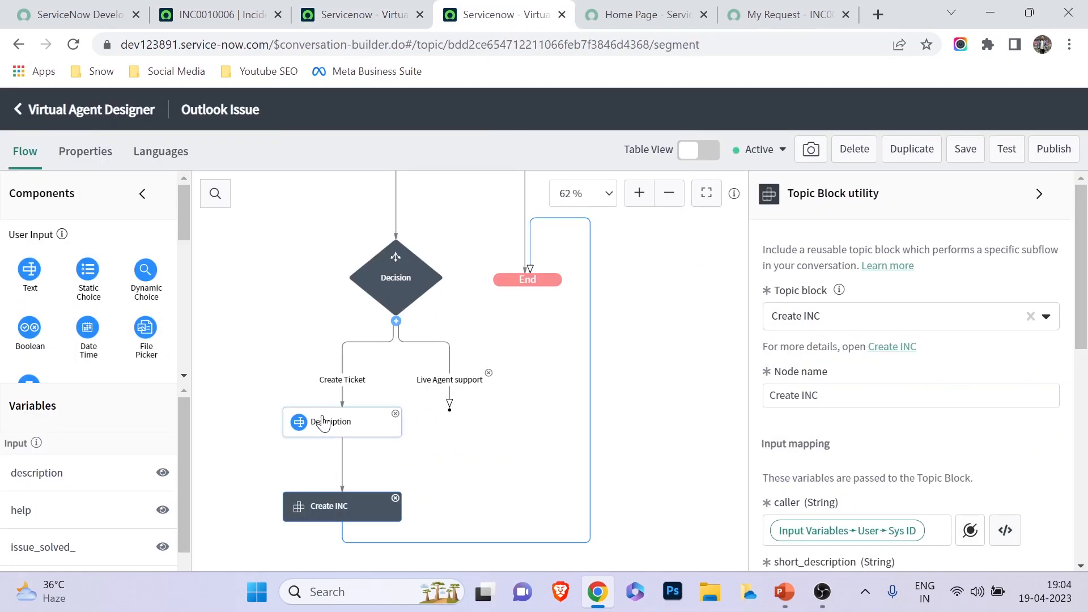